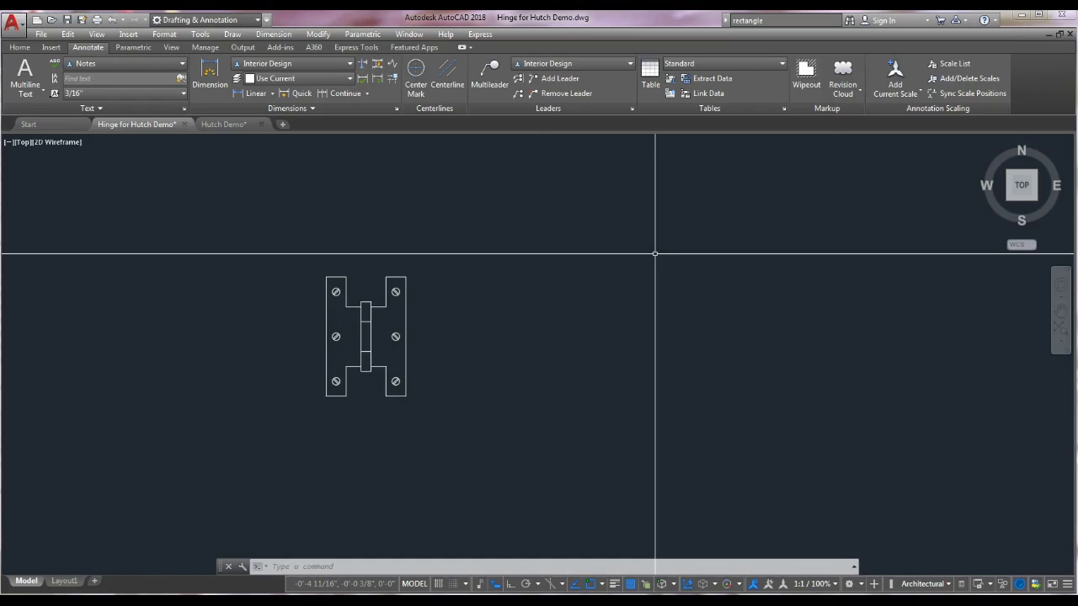
- Review the drawing's layers, including the Object layer's lineweight and the Viewport layer's plot setting
scroll(457, 278, "up", 2)
middle_click_drag(447, 316, 450, 277)
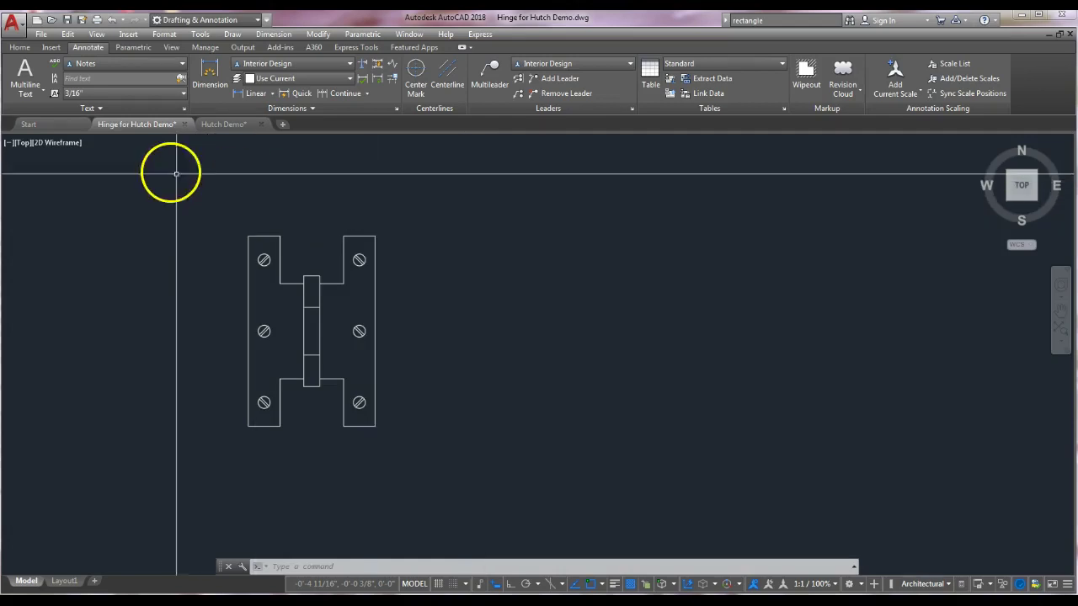
left_click(22, 49)
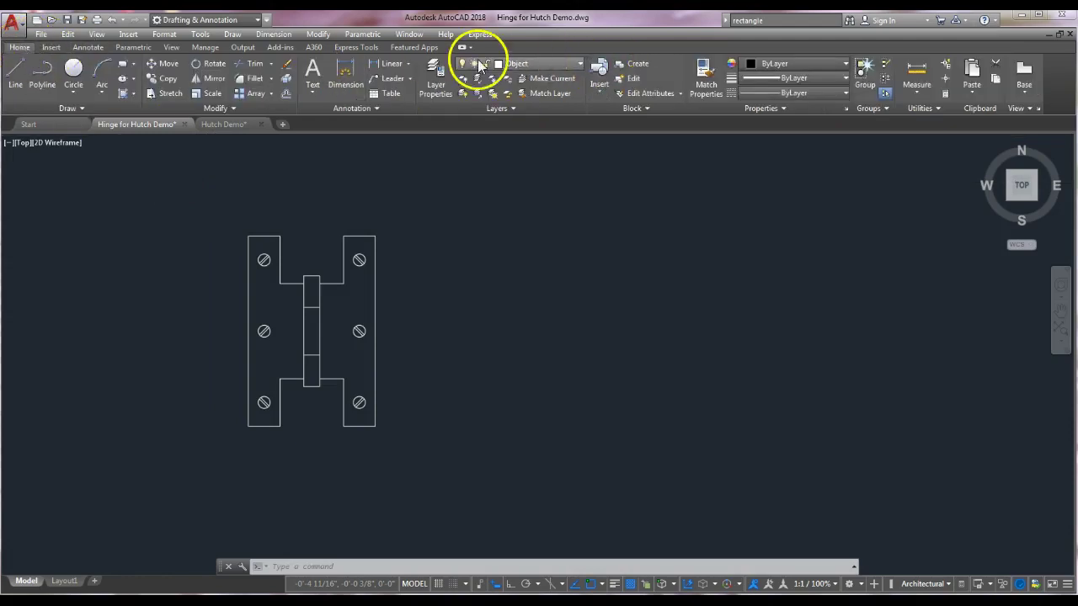
left_click(434, 67)
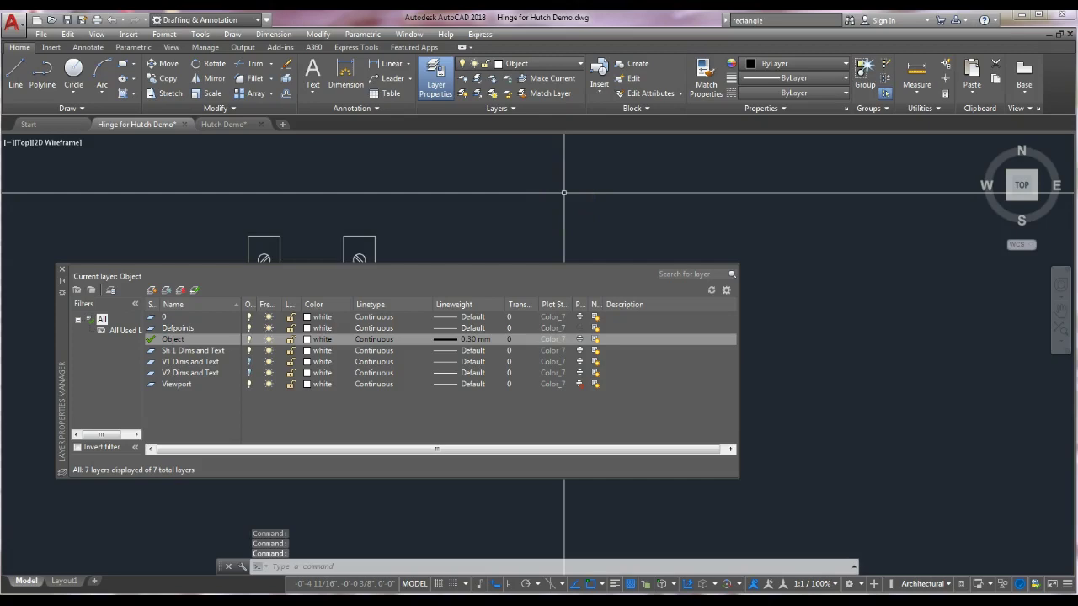
left_click(173, 340)
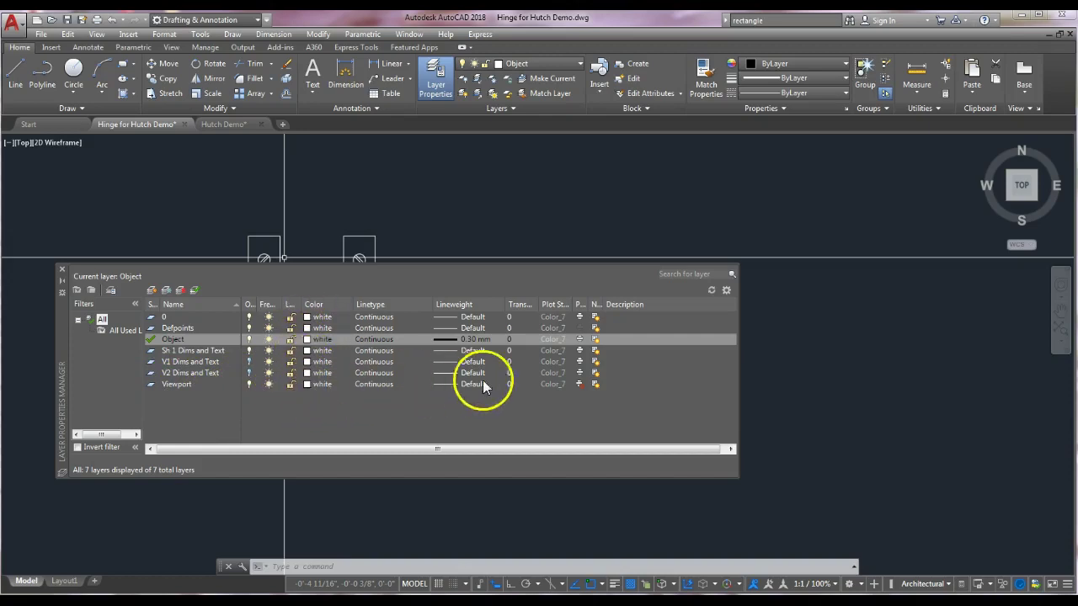
left_click(580, 384)
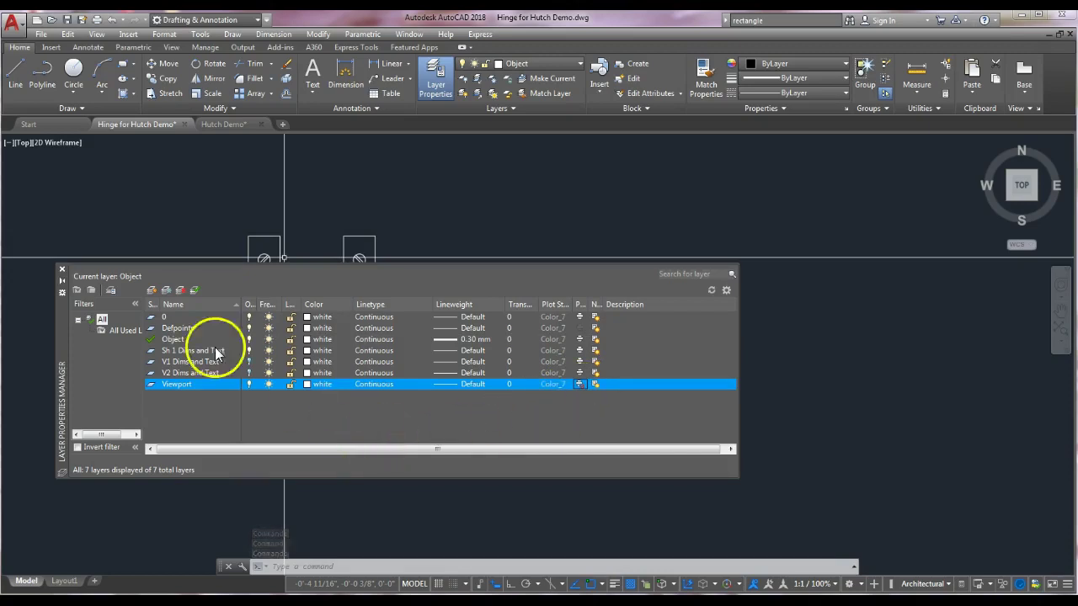
left_click(61, 272)
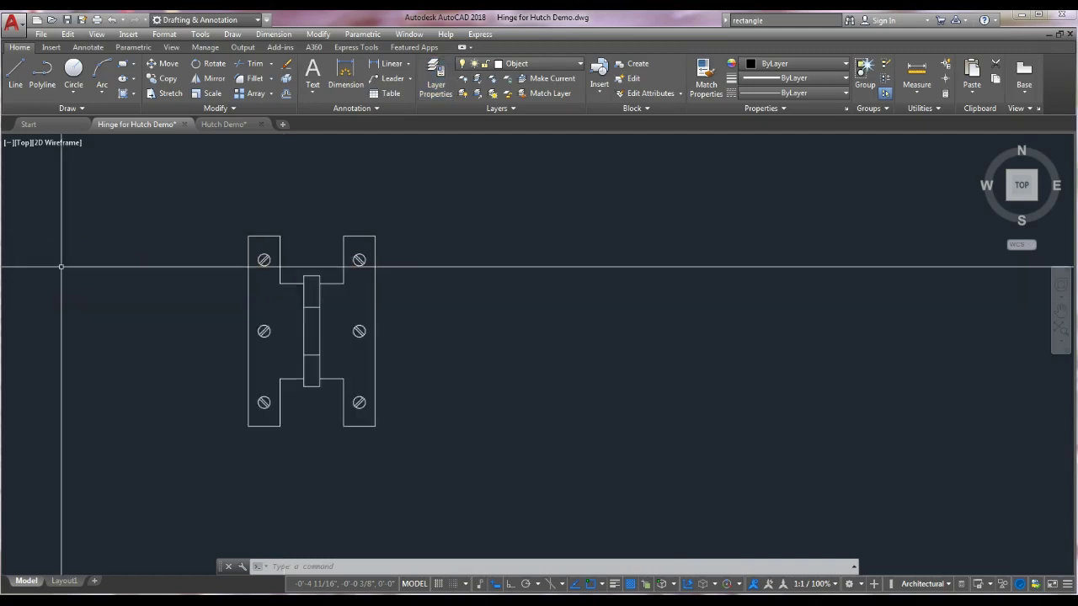
left_click(567, 65)
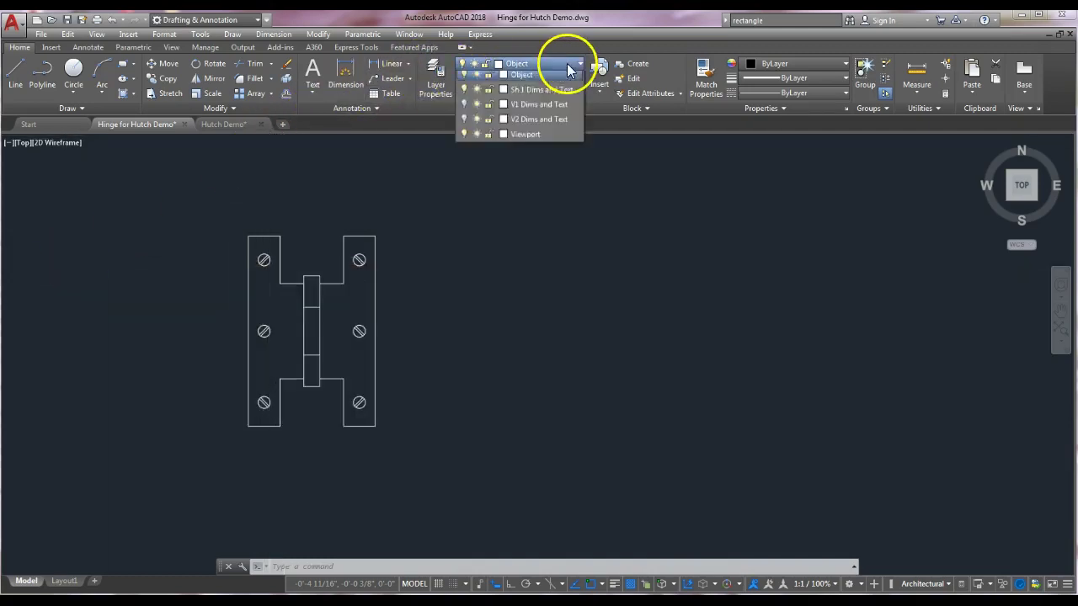
left_click(503, 105)
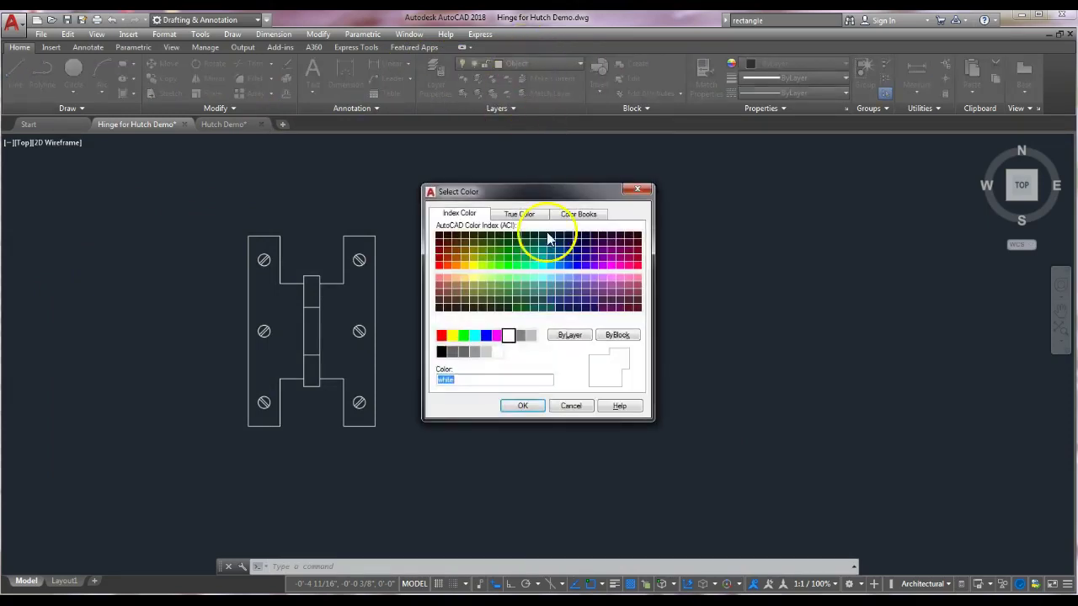
left_click(570, 405)
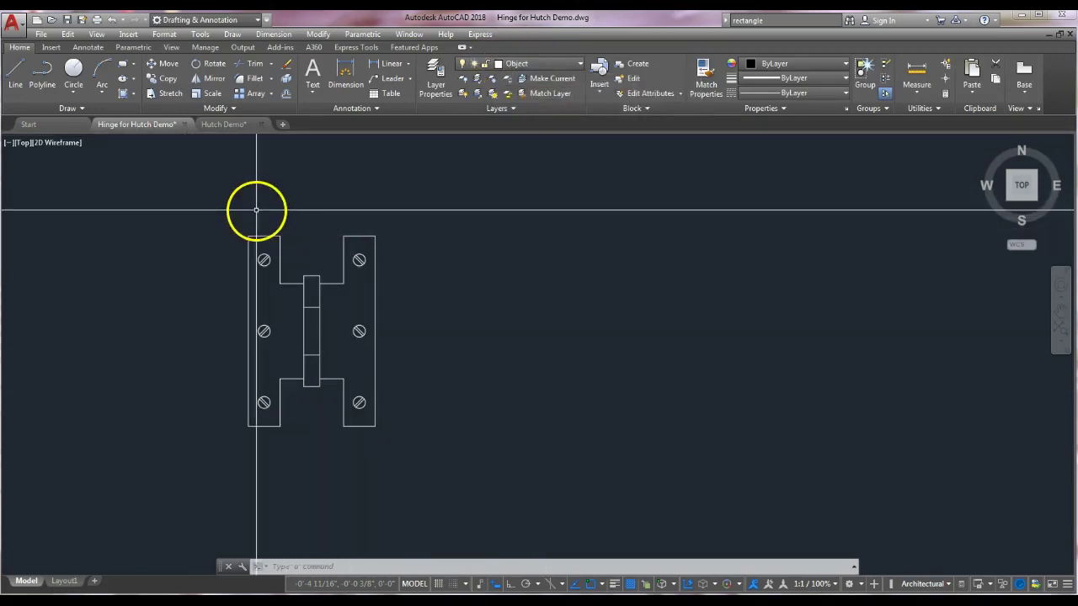
- Draw a rectangle 2" wide and 3" high beside the finished hinge
middle_click_drag(604, 344, 533, 346)
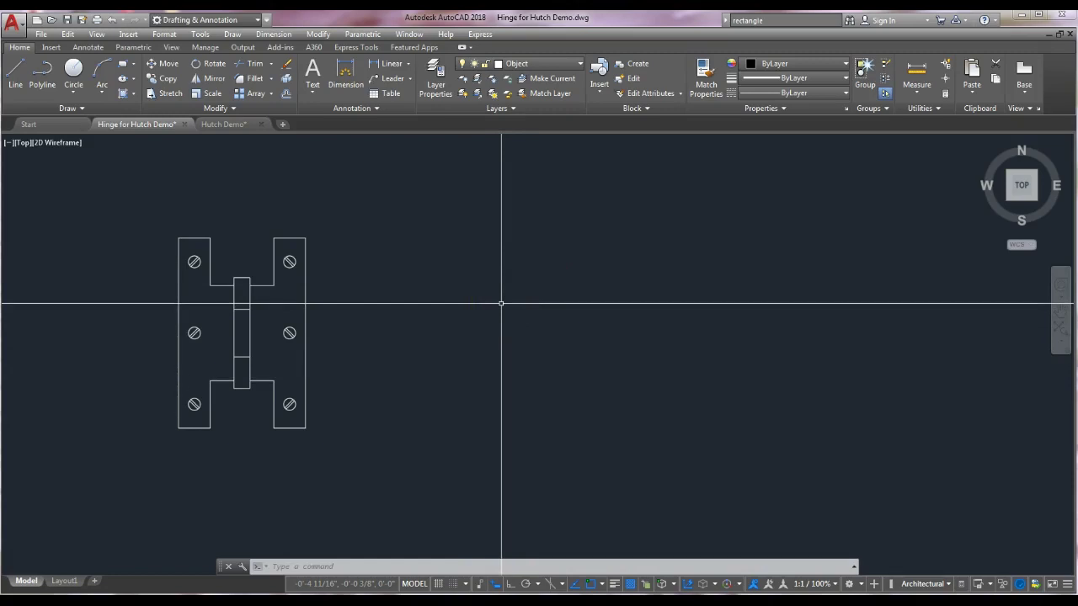
left_click(122, 64)
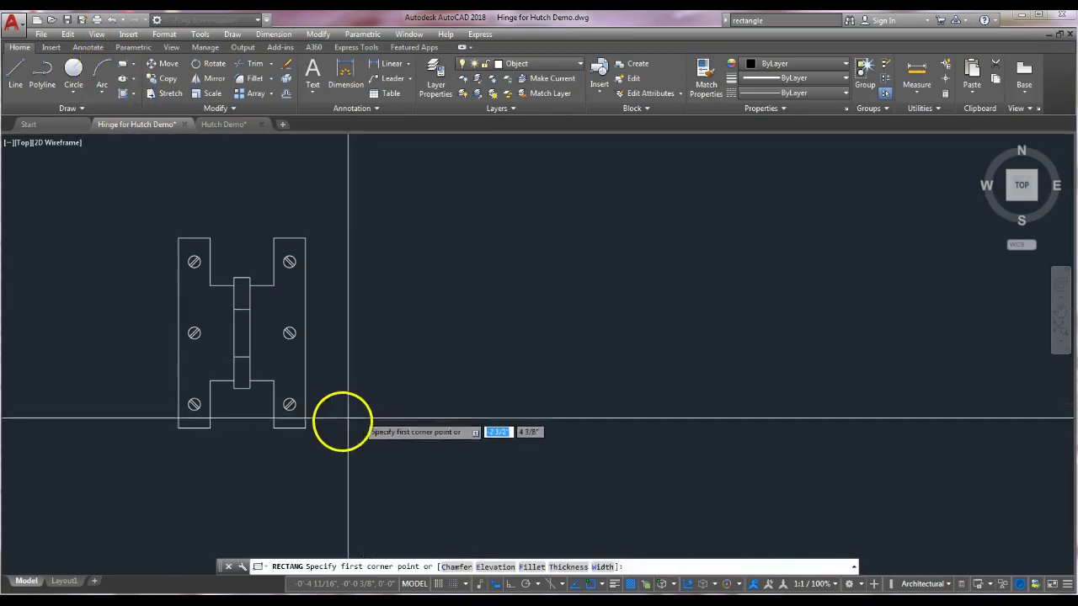
left_click(474, 428)
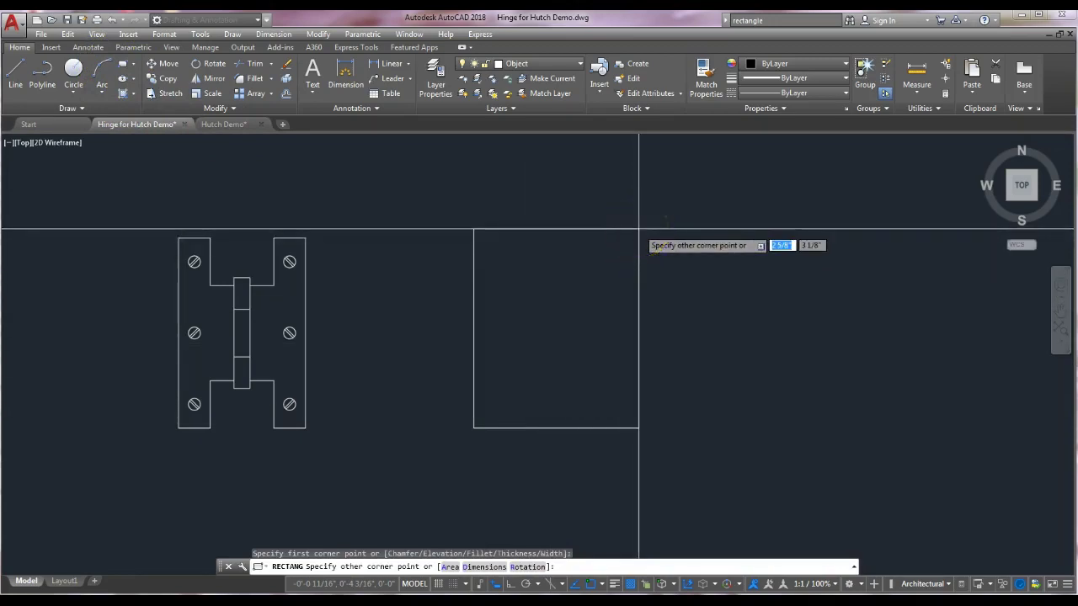
type("2")
key("Tab")
type("3")
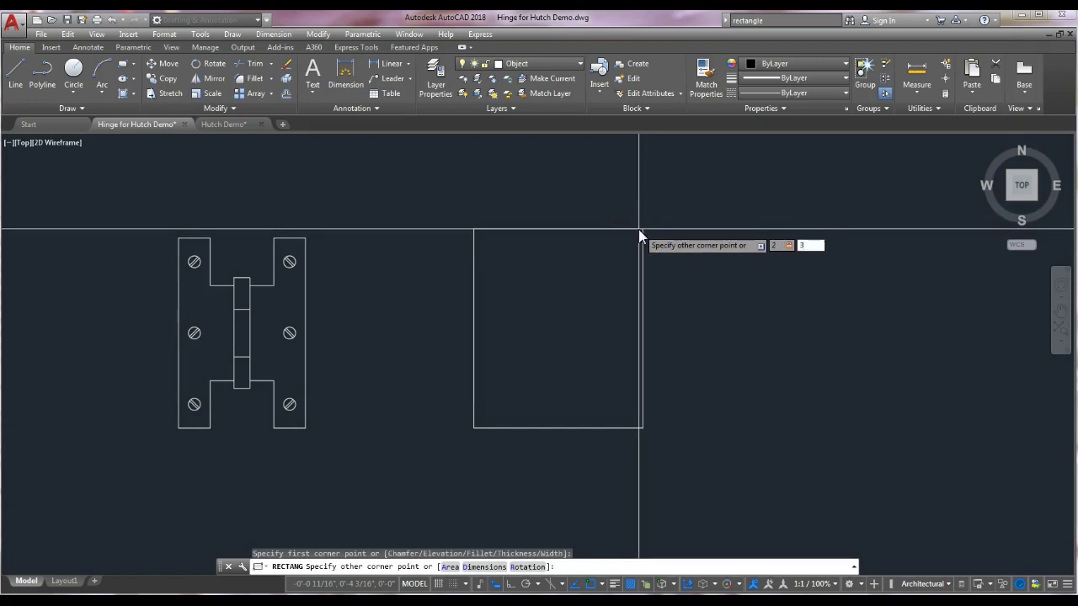
key("Return")
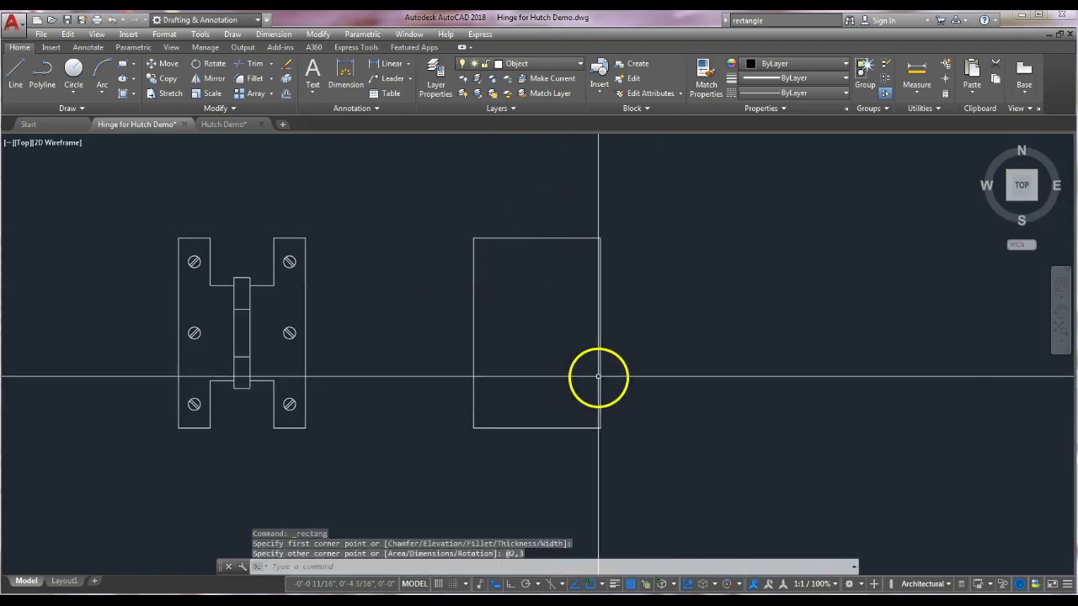
- Check that object snap is on and review which snap modes are enabled
left_click(591, 584)
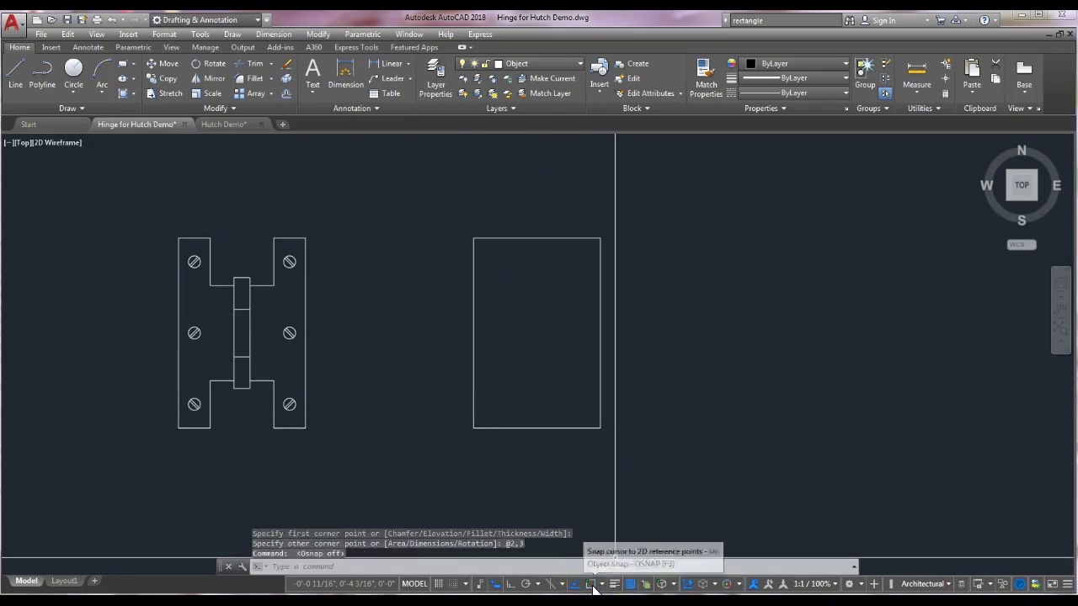
left_click(591, 584)
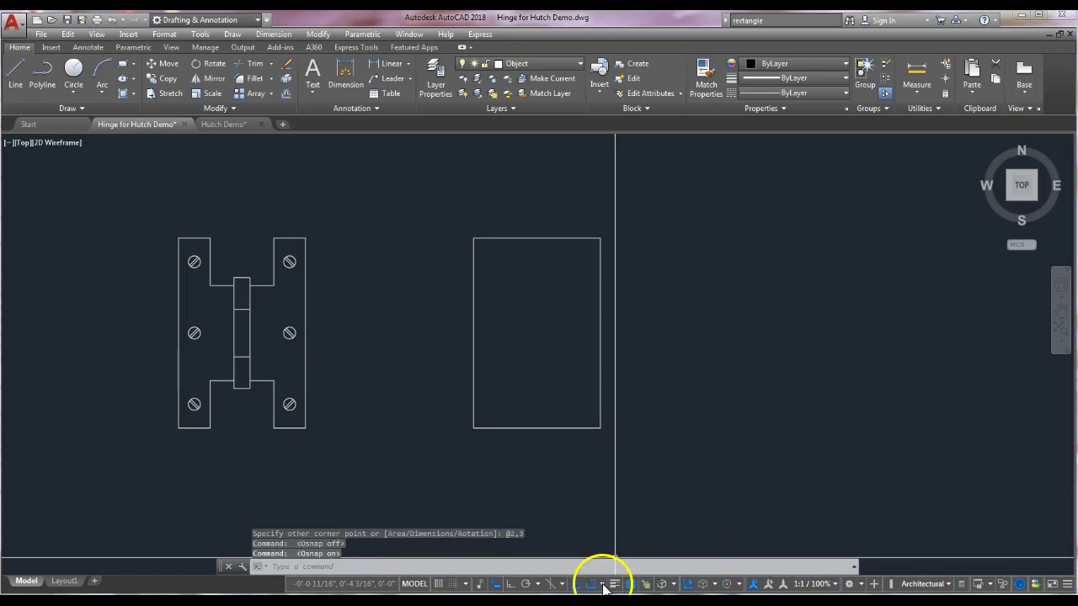
left_click(602, 584)
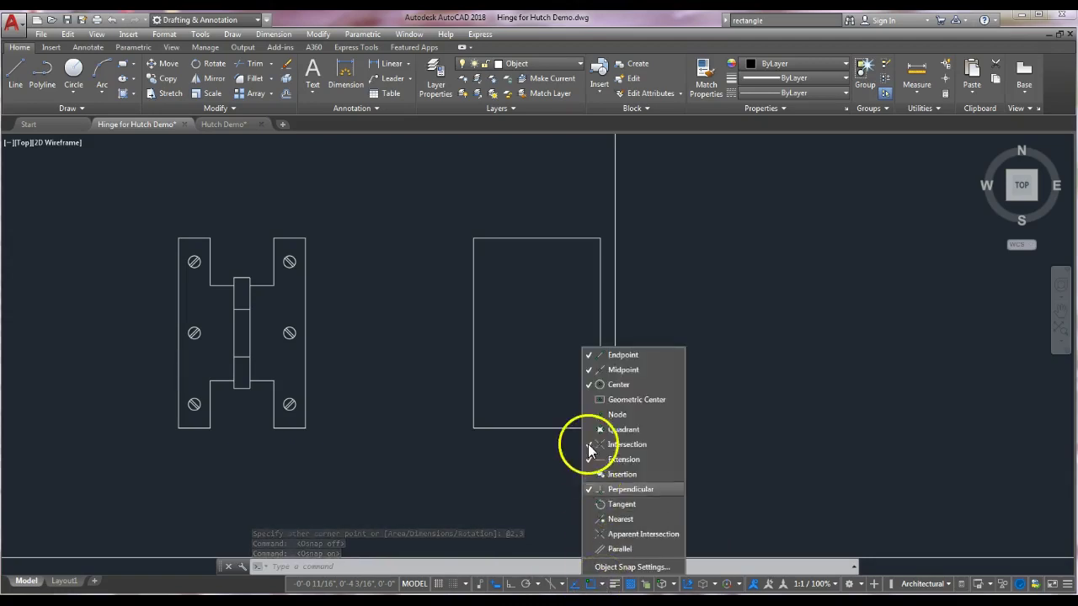
left_click(594, 384)
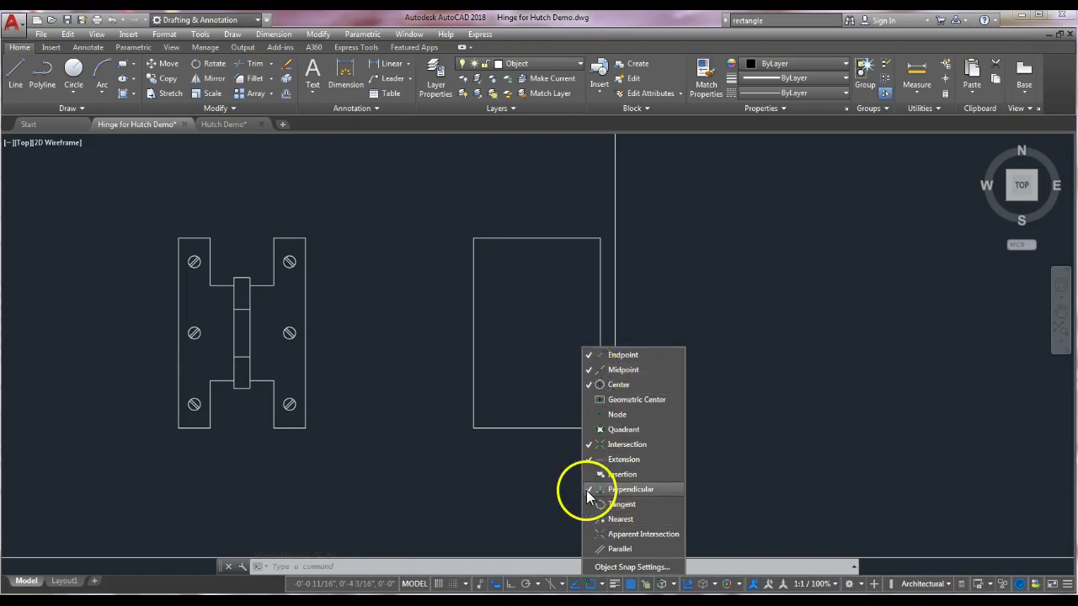
left_click(697, 481)
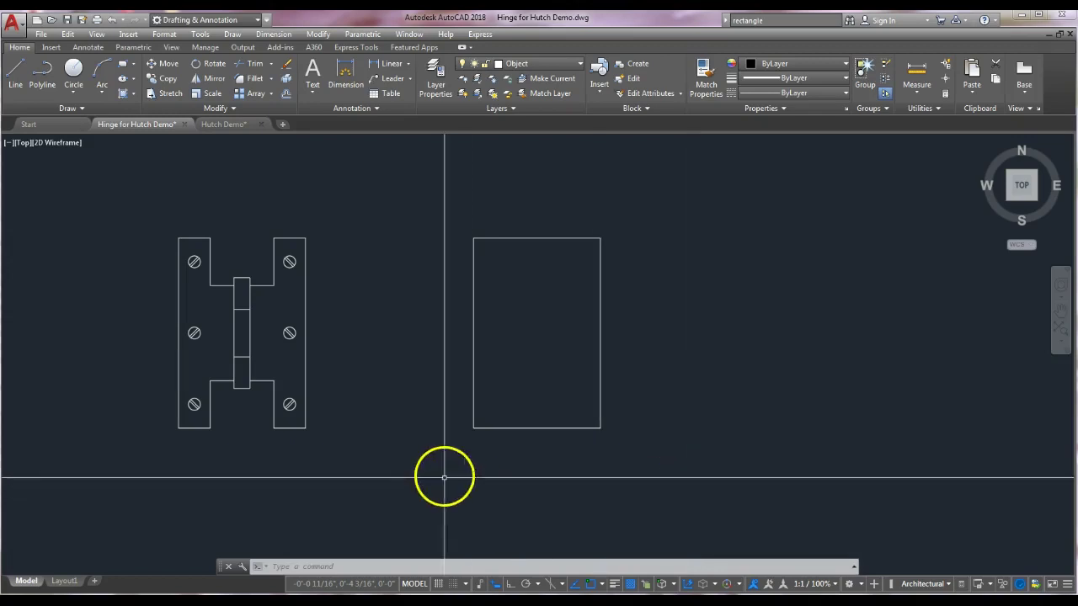
left_click(422, 452)
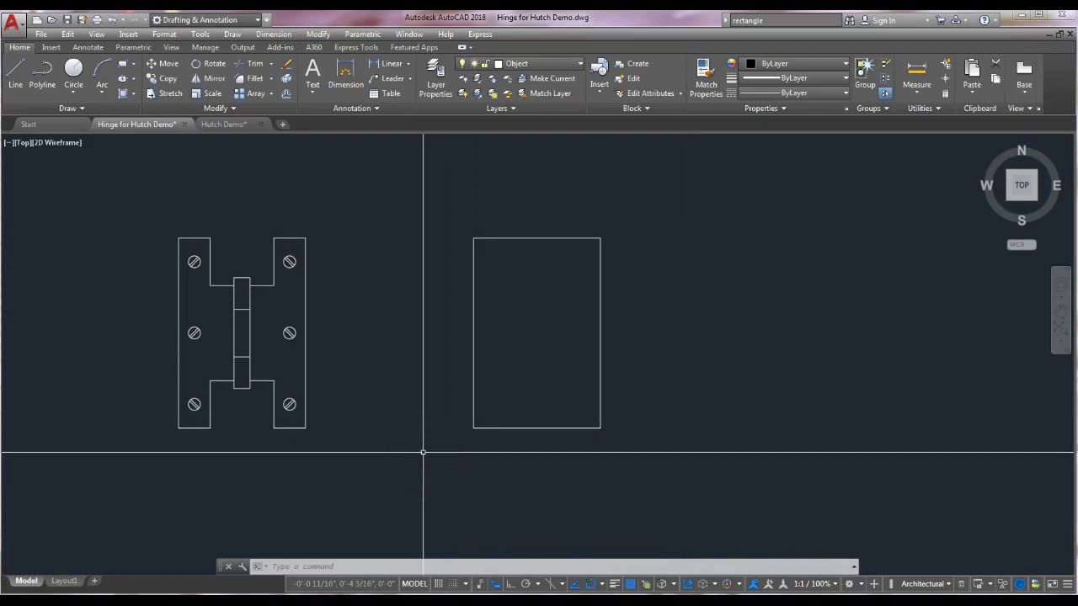
key("Return")
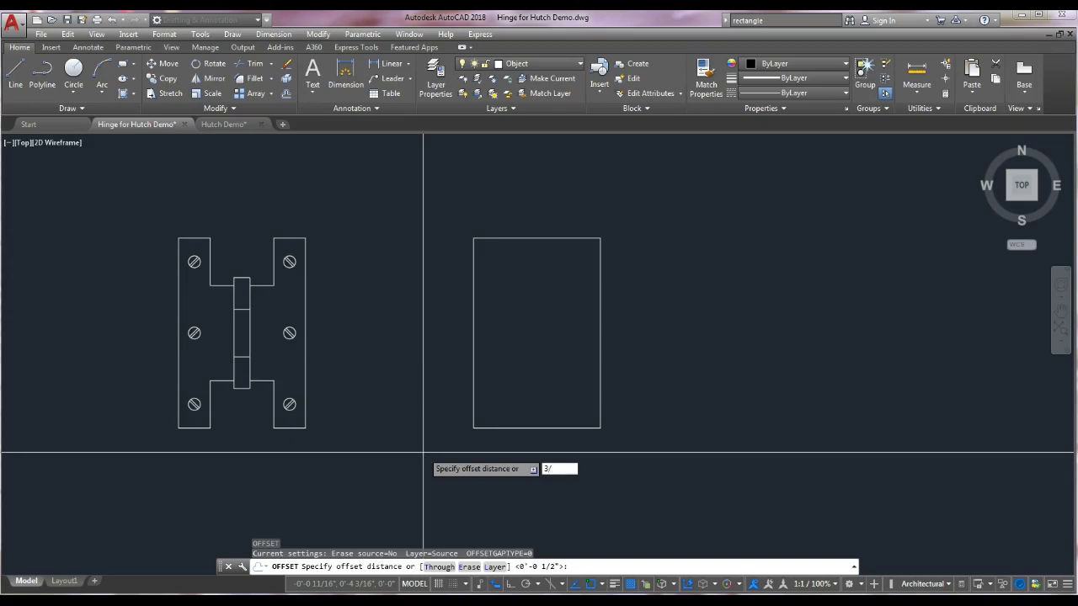
key("Return")
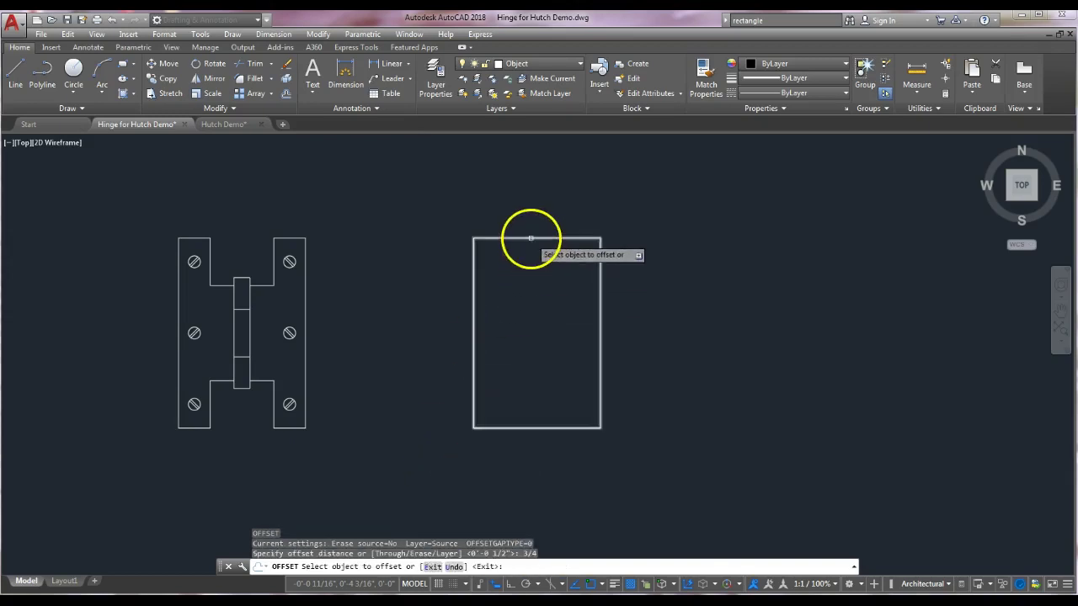
key("Escape")
key("Escape")
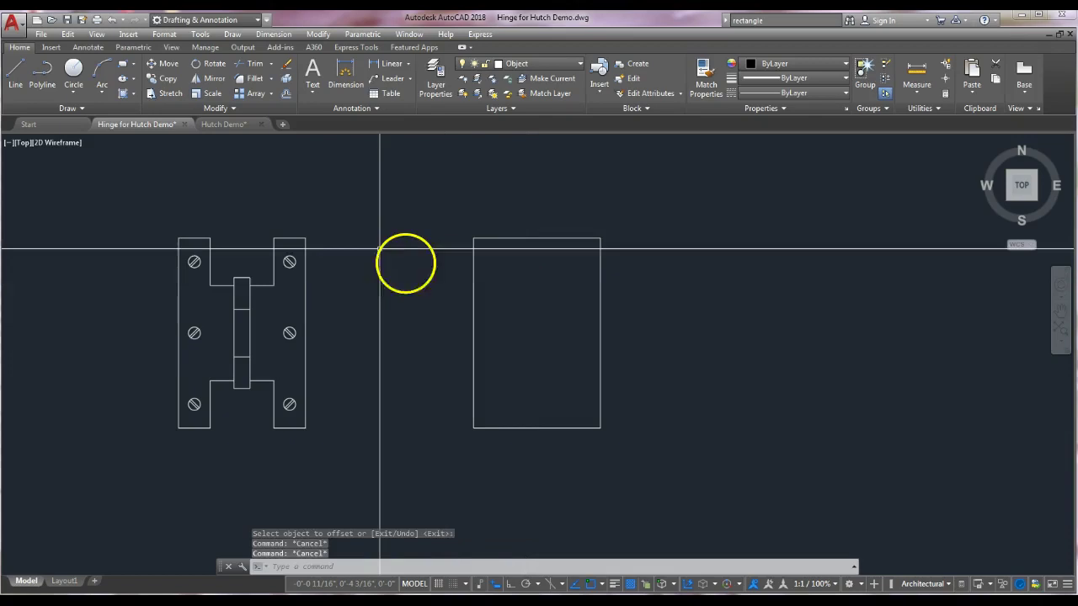
- Explode the new rectangle into separate lines
type("EXPLODE")
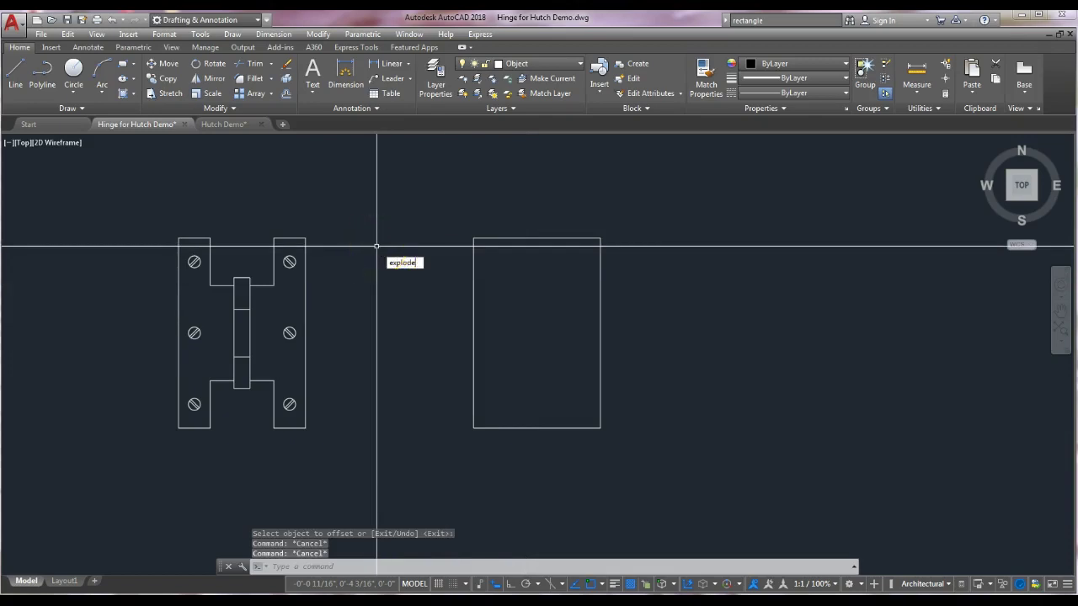
key("Return")
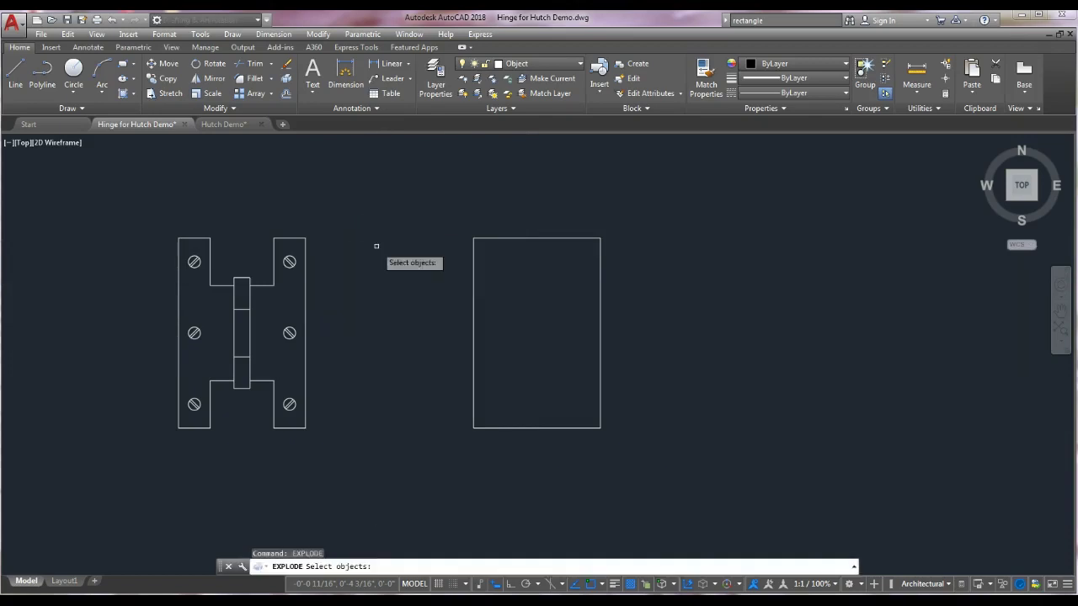
left_click(493, 238)
key("Return")
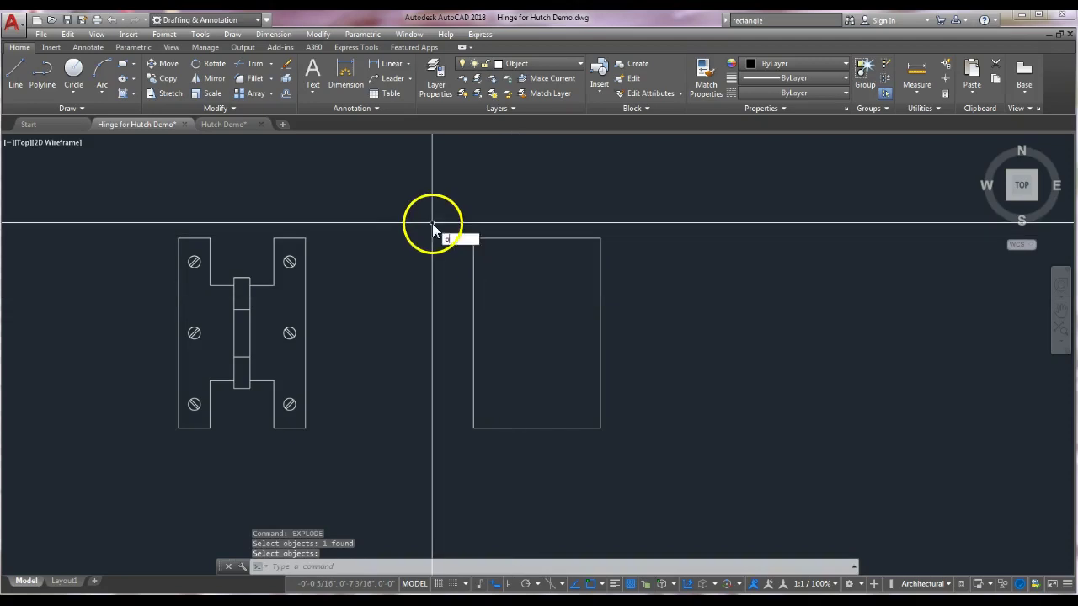
- Offset the rectangle's top and bottom edges inward by 3/4"
key("Return")
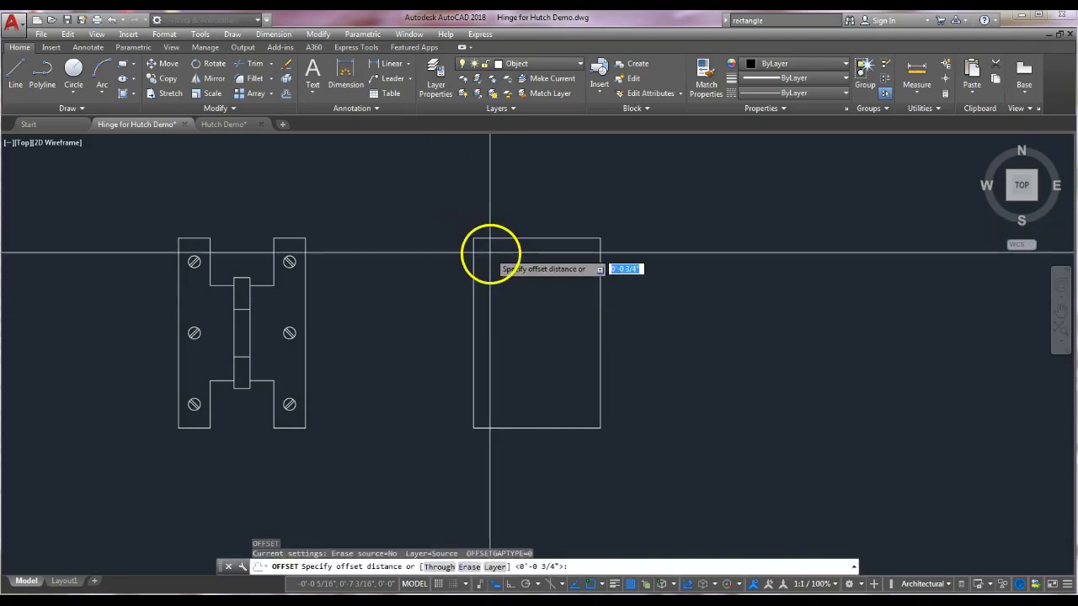
key("Return")
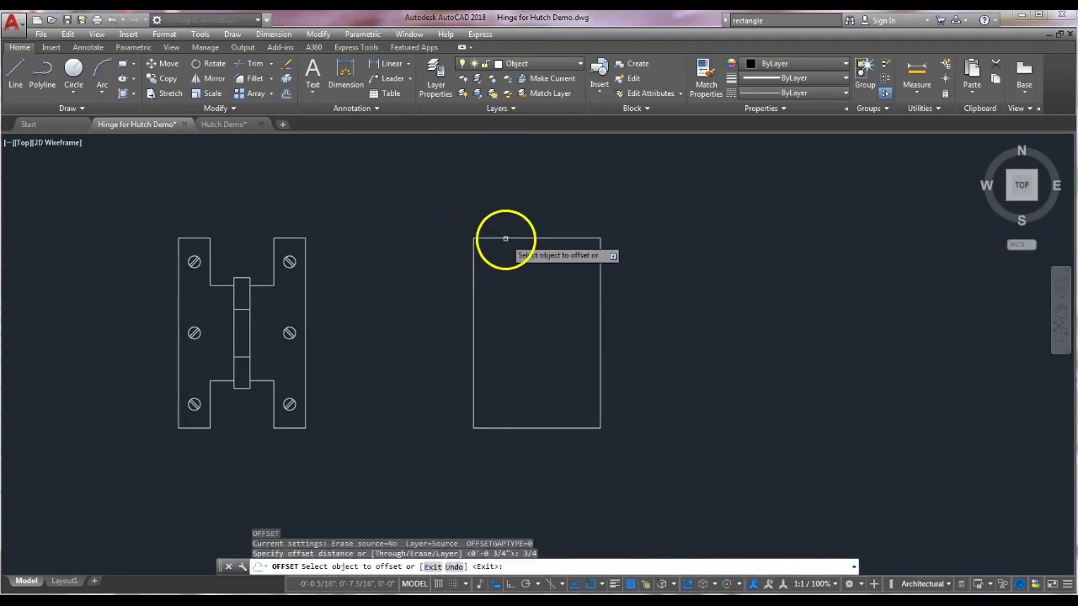
left_click(508, 239)
left_click(524, 324)
left_click(529, 427)
left_click(531, 320)
key("Return")
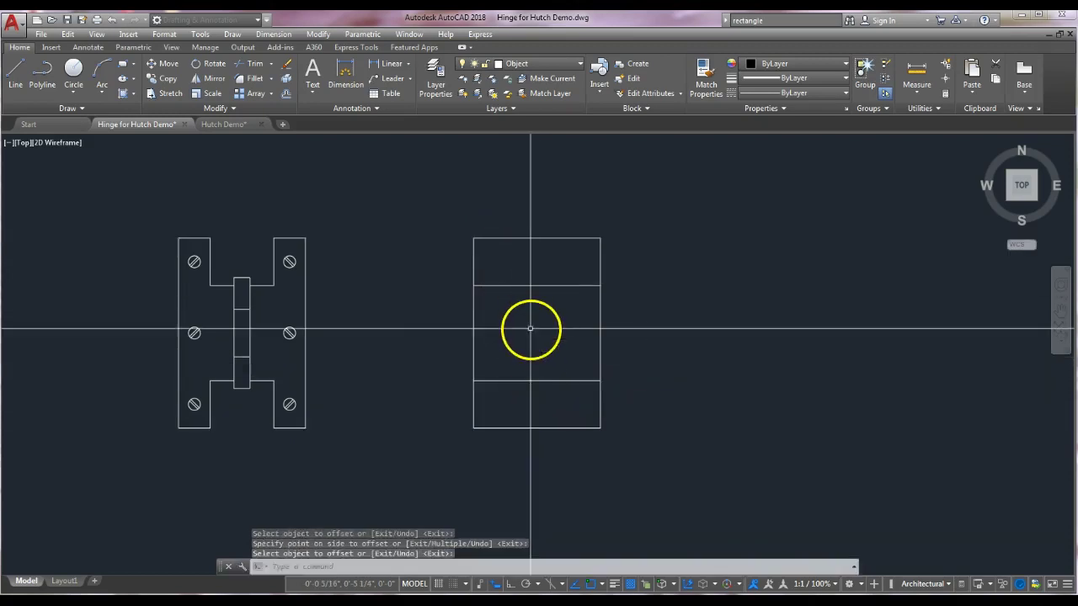
- Offset the rectangle's left and right edges inward by 1/2"
key("Return")
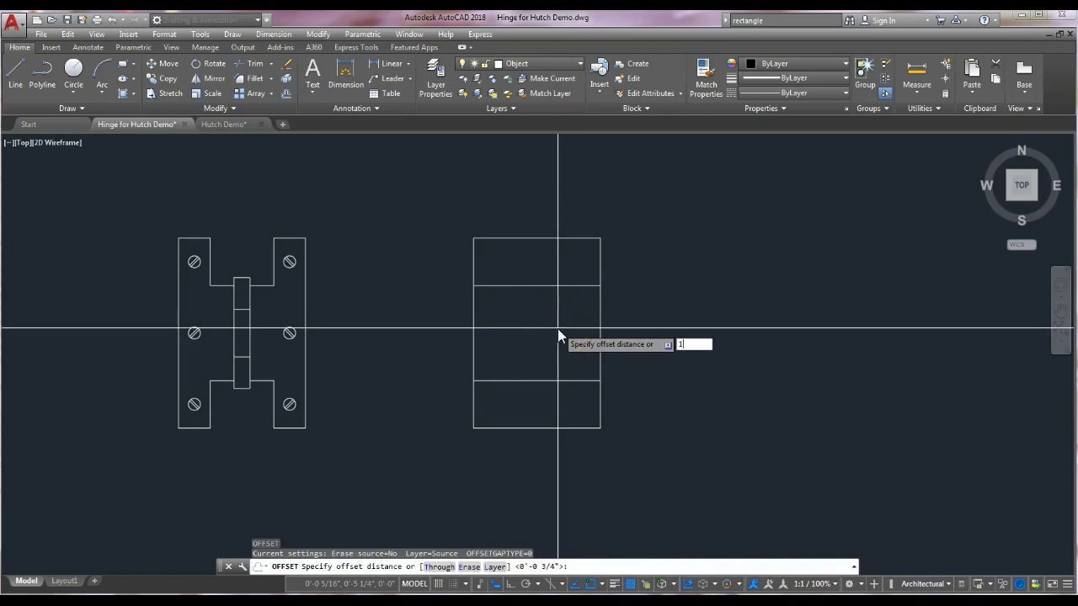
key("Return")
left_click(599, 321)
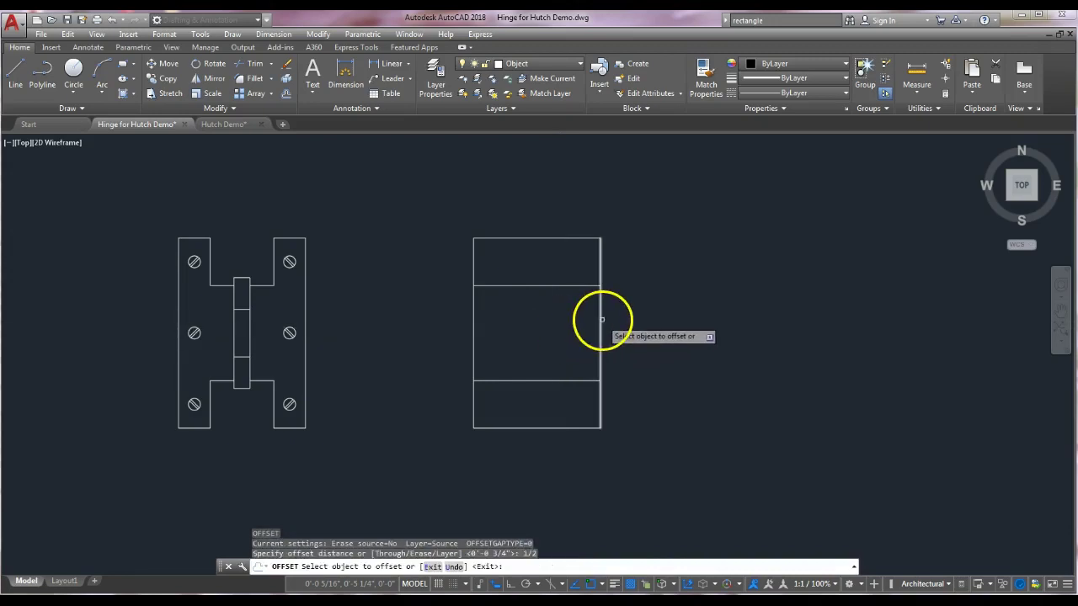
left_click(550, 315)
left_click(474, 325)
left_click(547, 325)
key("Escape")
key("Escape")
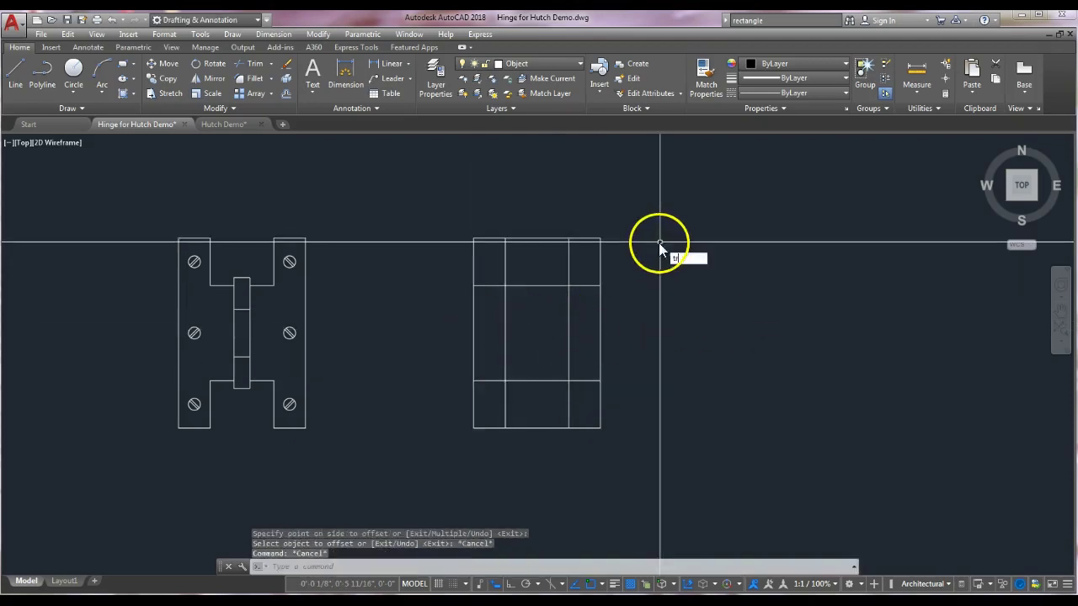
- Trim the middle section out of the rectangle's top edge, using all of its lines as cutting edges
type("tr")
key("Return")
left_click(638, 208)
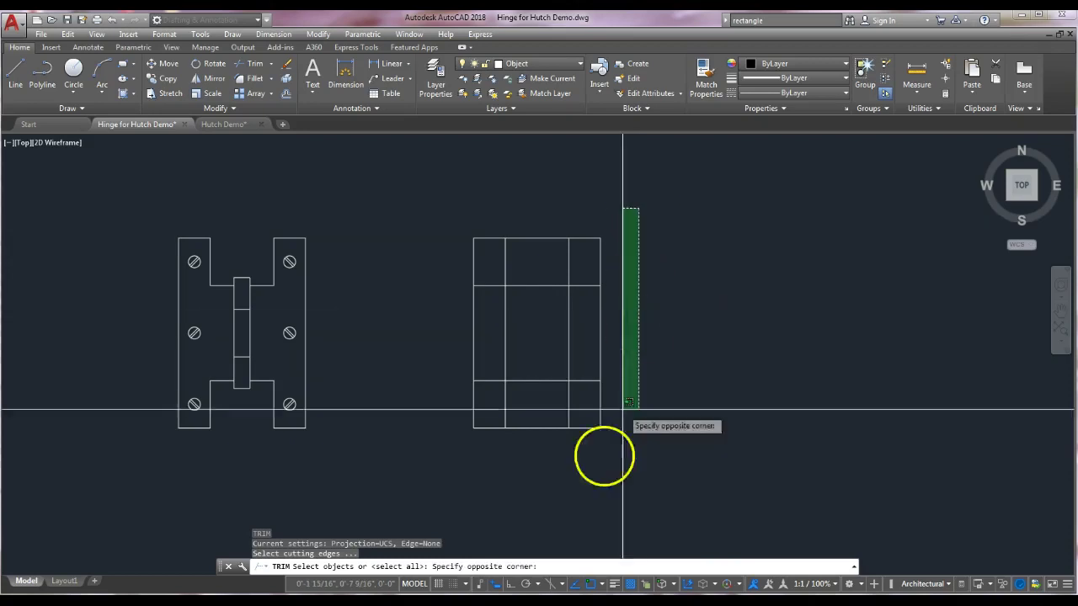
left_click(451, 466)
key("Return")
left_click(586, 238)
left_click(548, 238)
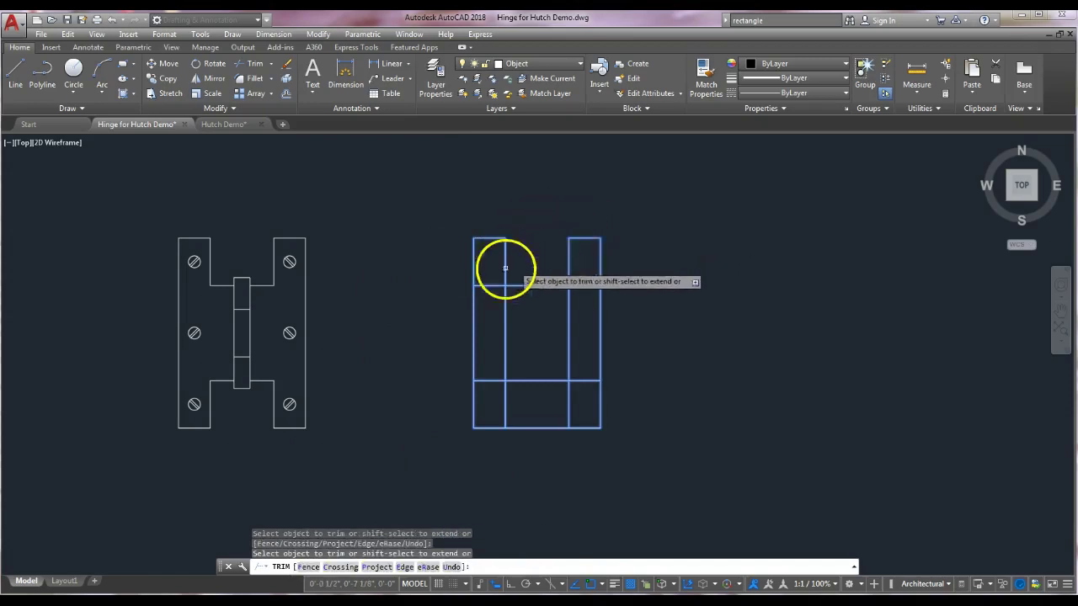
- Trim the remaining inner line segments and the middle of the bottom edge to leave the H-shaped hinge outline
left_click(481, 285)
left_click(583, 285)
left_click(580, 286)
left_click(569, 306)
left_click(506, 313)
left_click(490, 380)
left_click(589, 380)
left_click(542, 427)
key("Return")
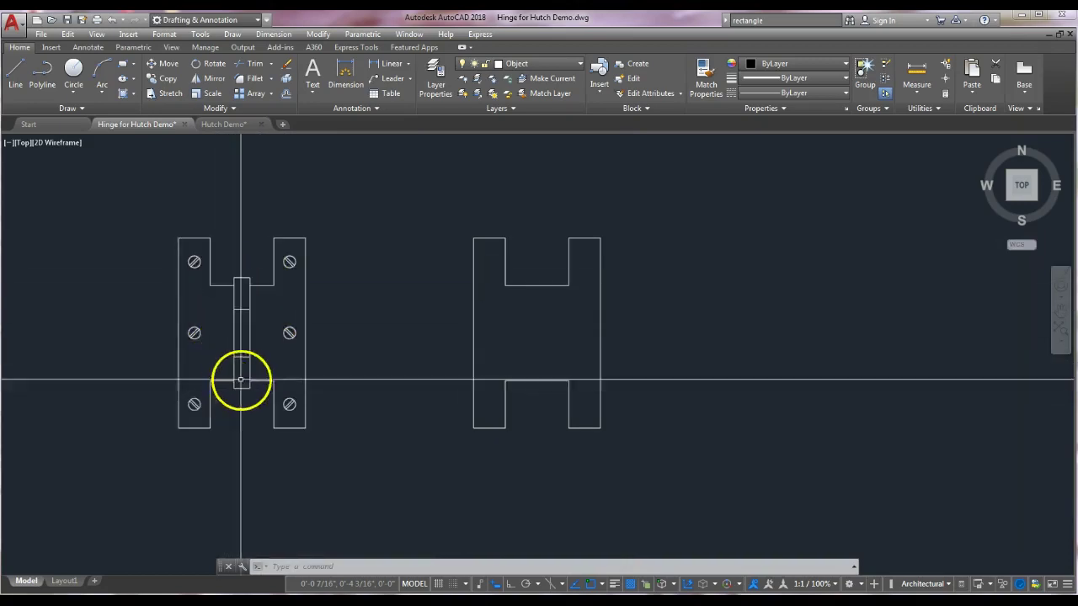
- Draw a vertical construction line through the midpoint of the new hinge outline's lower notch edge
key("Escape")
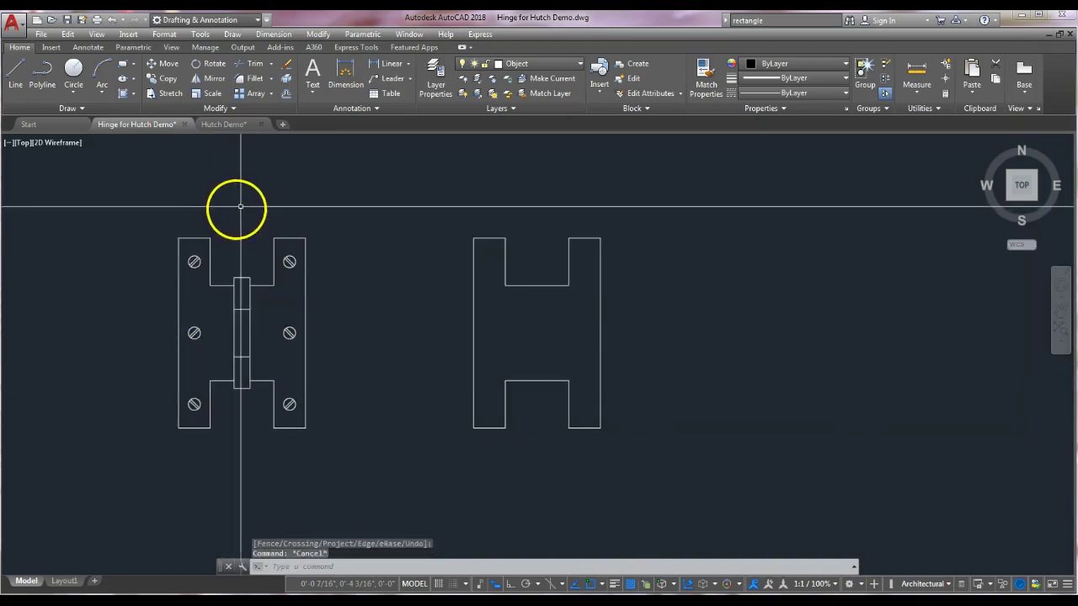
left_click(83, 108)
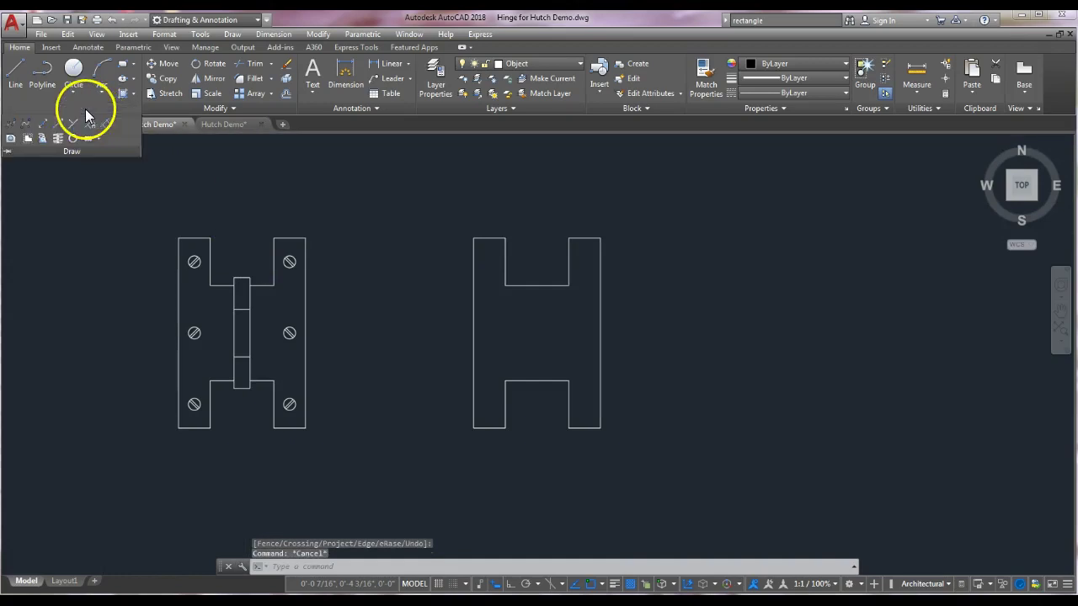
left_click(46, 126)
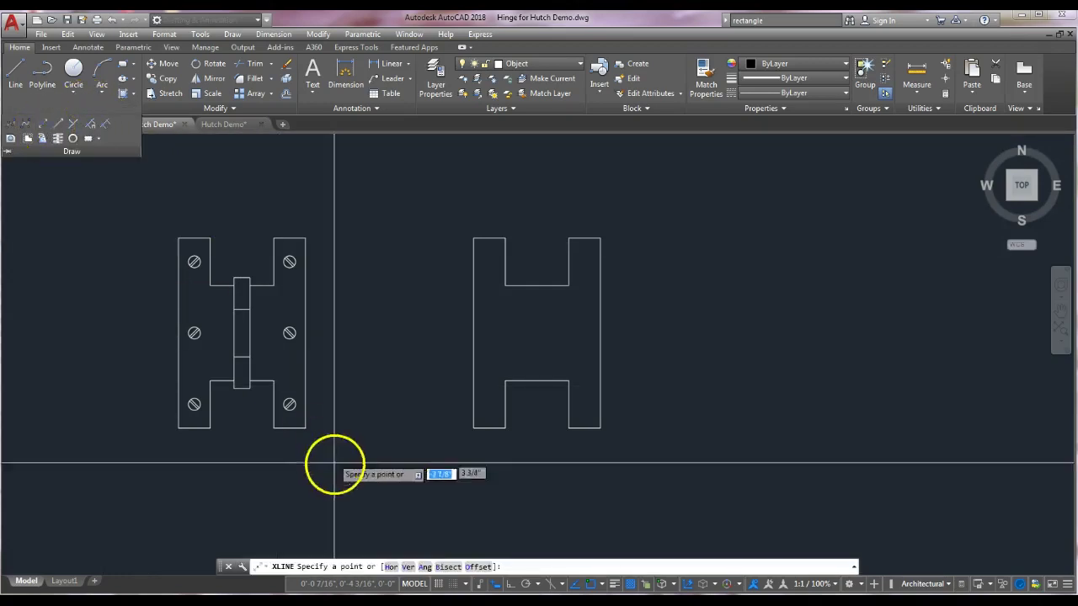
left_click(408, 567)
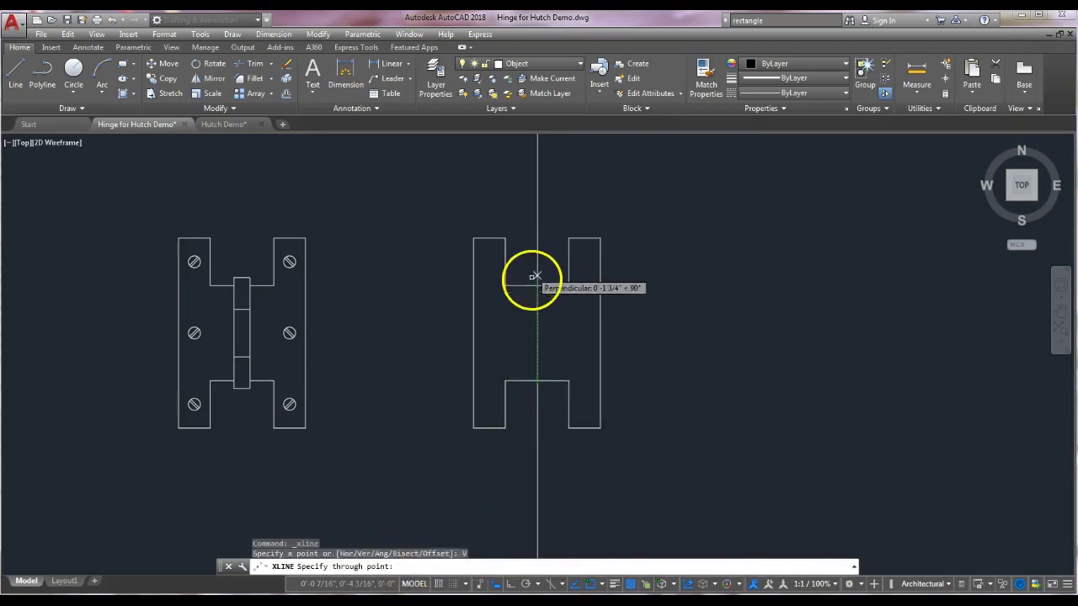
left_click(538, 381)
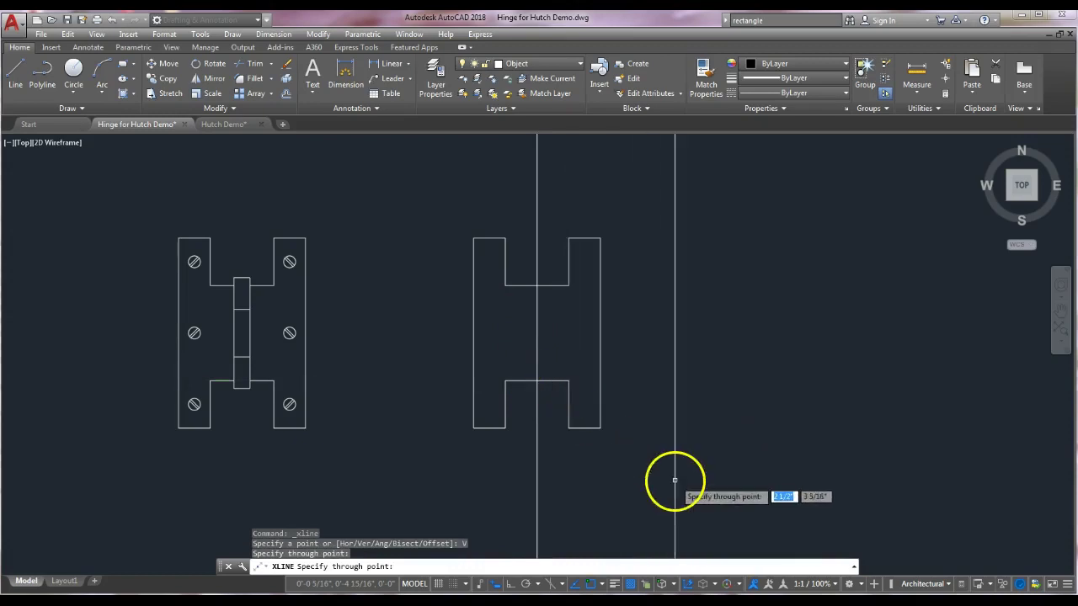
key("Return")
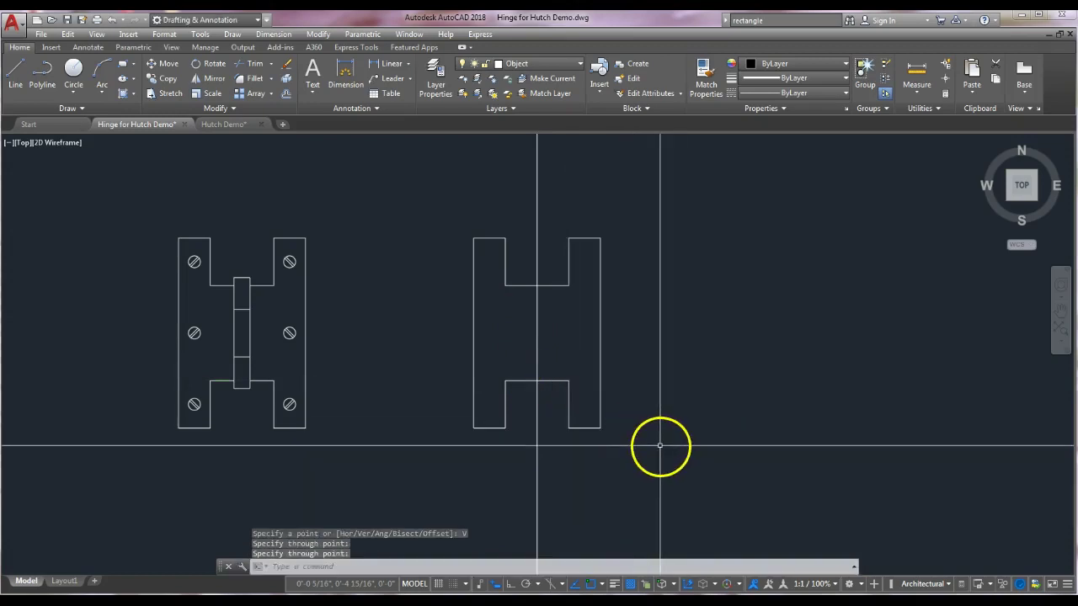
- Create construction lines offset 1/8" to both sides of the vertical centre line
key("Return")
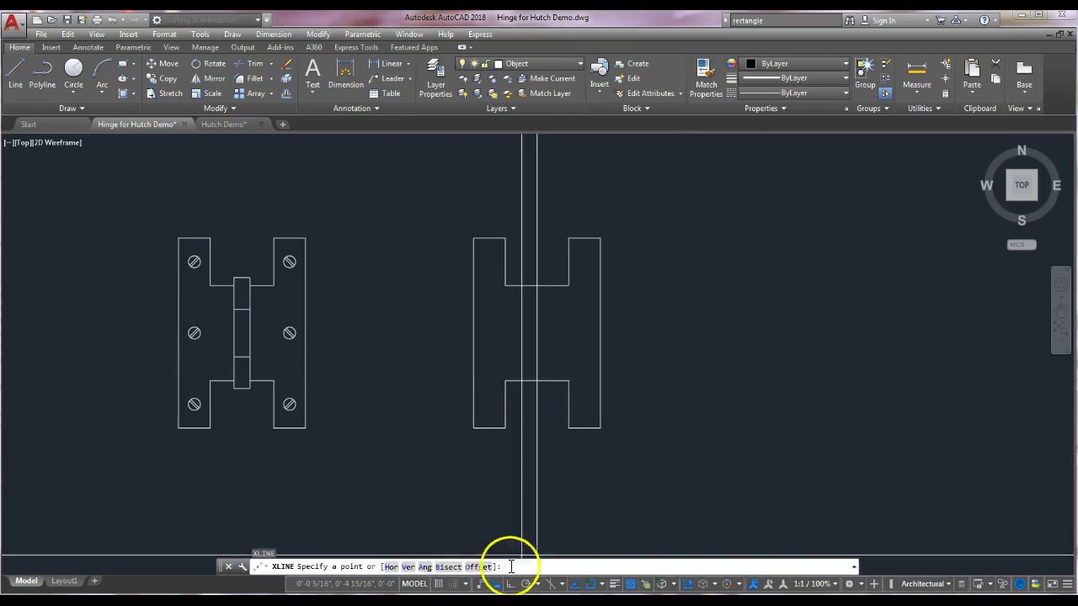
left_click(478, 567)
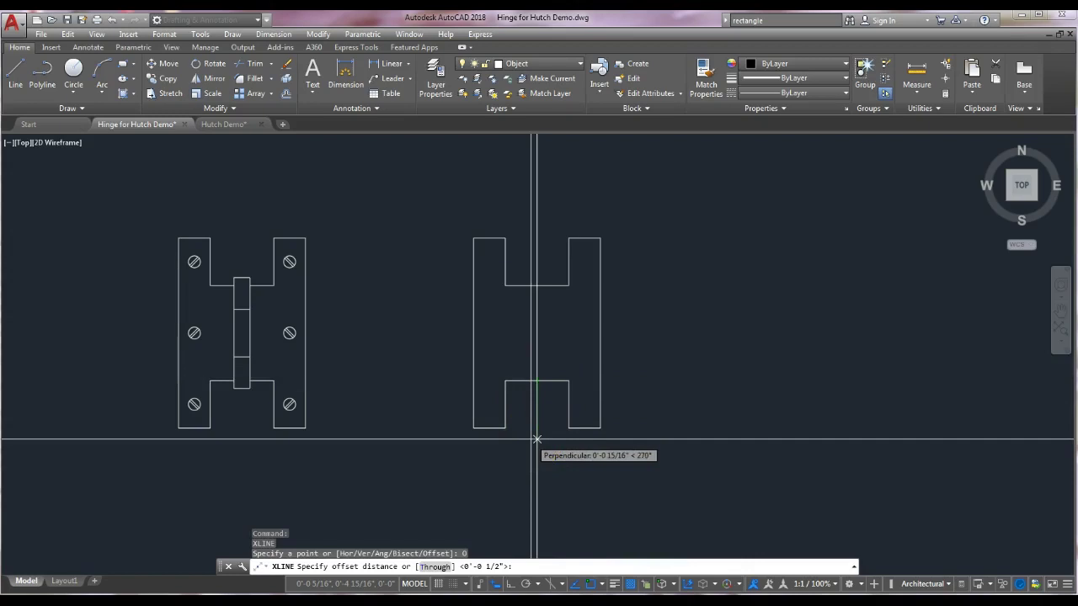
key("Return")
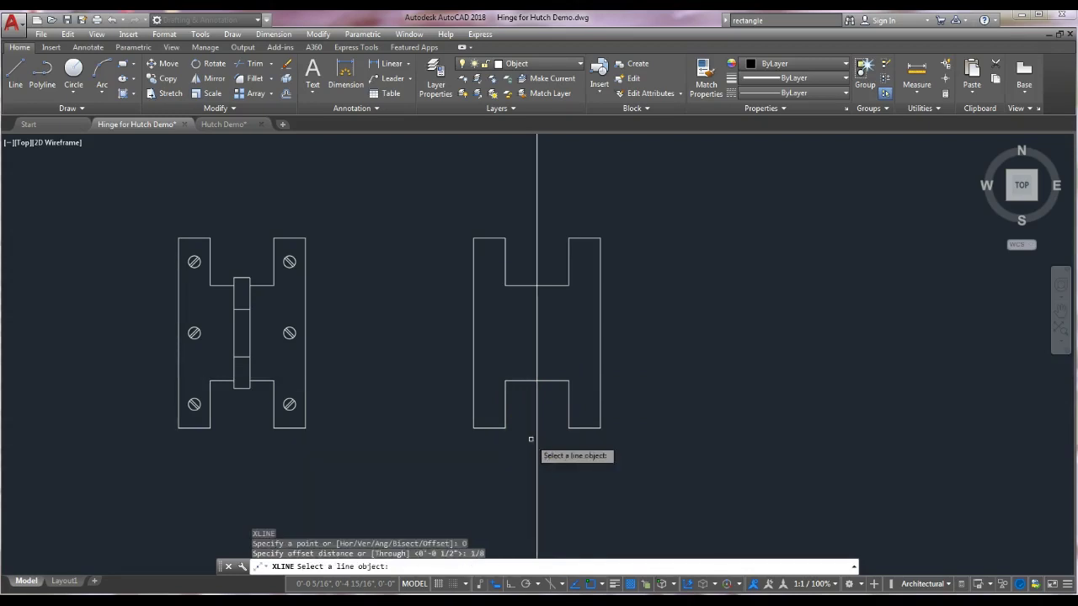
left_click(534, 420)
left_click(683, 411)
left_click(537, 417)
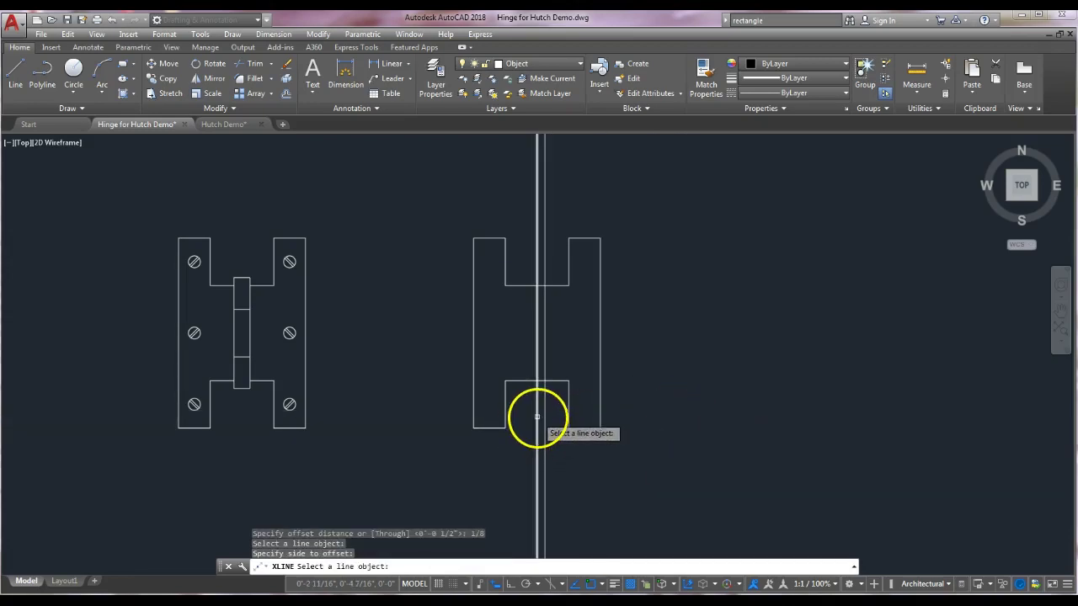
left_click(379, 462)
key("Return")
- Erase the middle vertical construction line, keeping the two lines on either side of it
type("e")
key("Return")
left_click(537, 379)
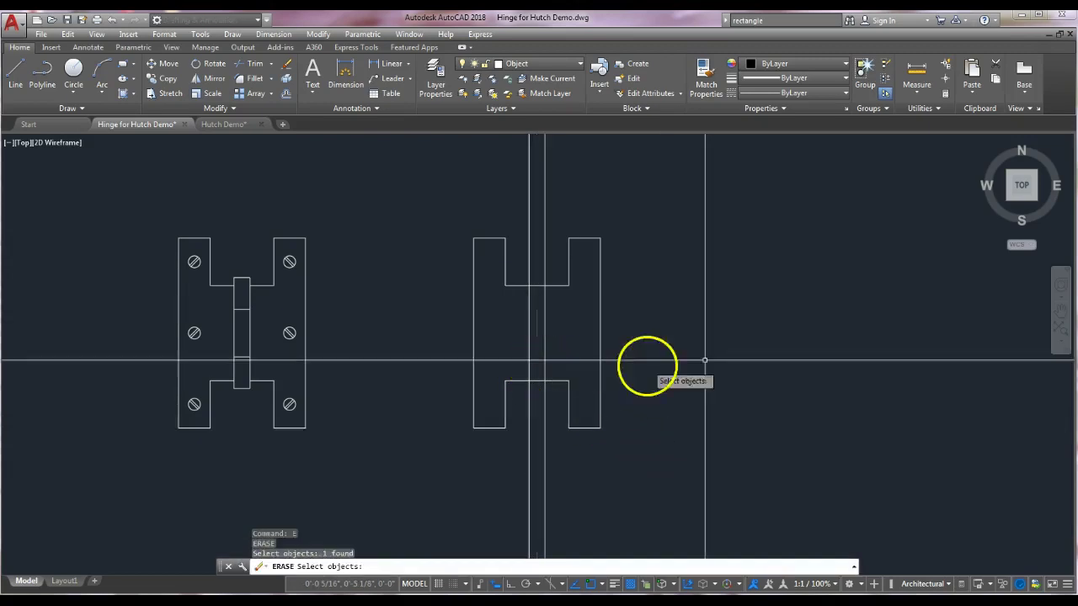
key("Return")
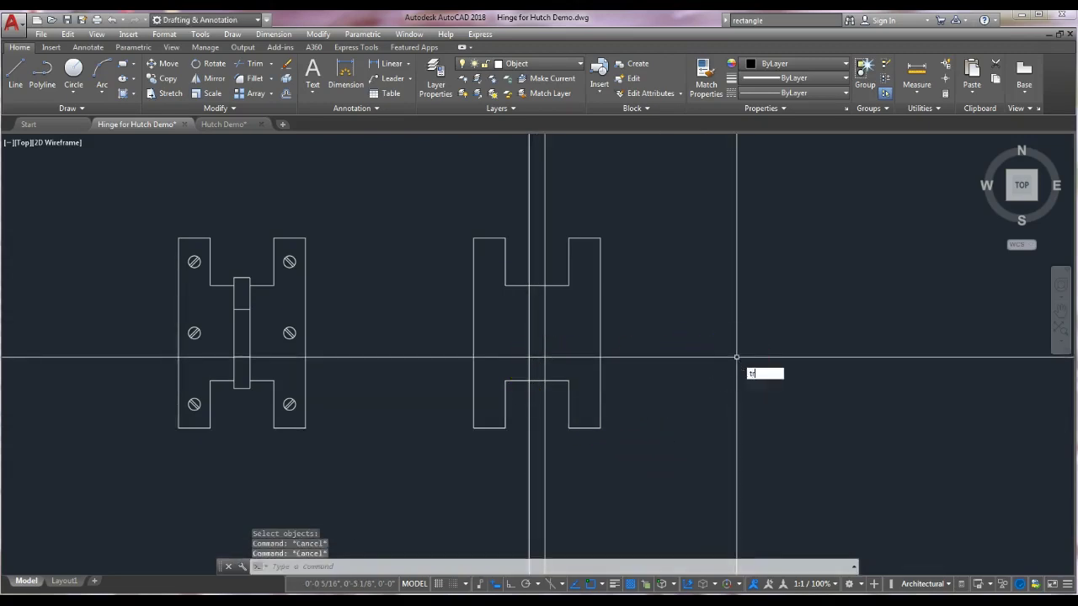
type("tr")
key("Return")
key("Escape")
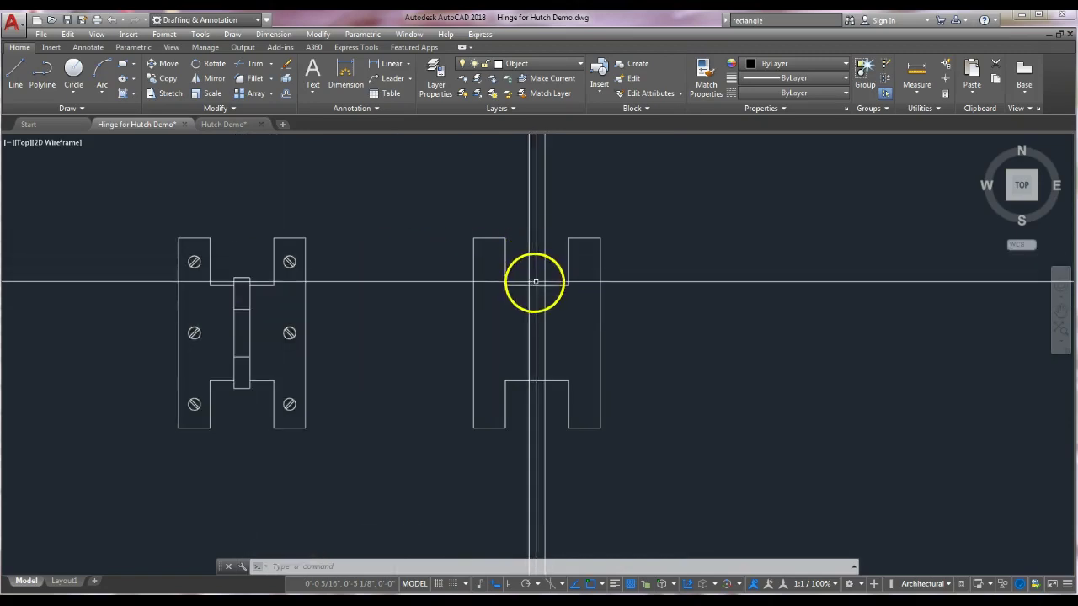
- Offset the upper notch edge 1/8" upward and the lower notch edge 1/8" downward on the new hinge
type("o")
key("Return")
type("1/8")
key("Return")
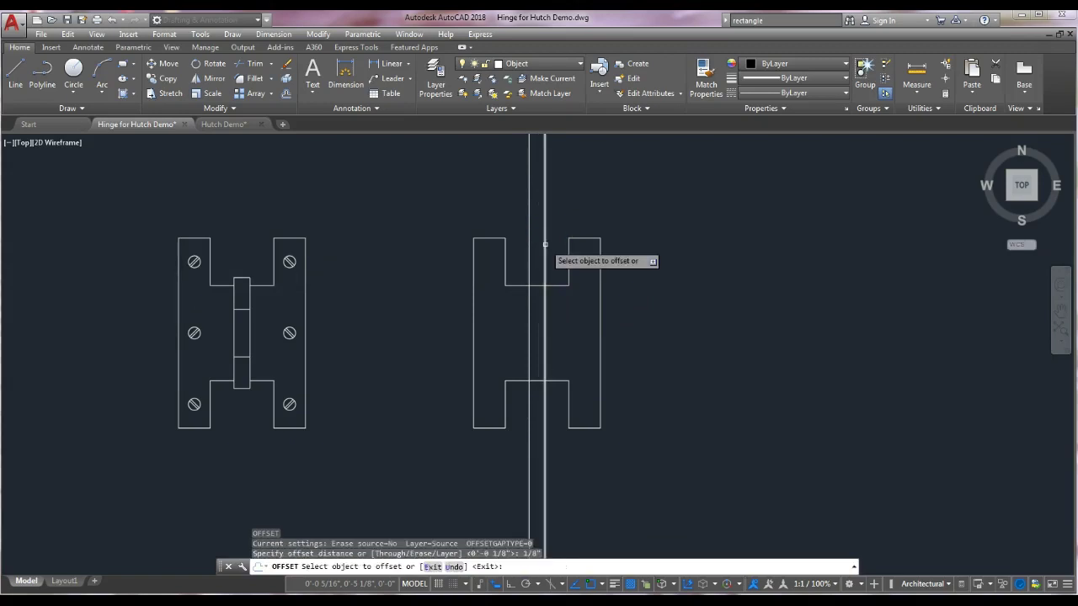
left_click(556, 287)
left_click(544, 282)
left_click(554, 381)
left_click(553, 433)
key("Escape")
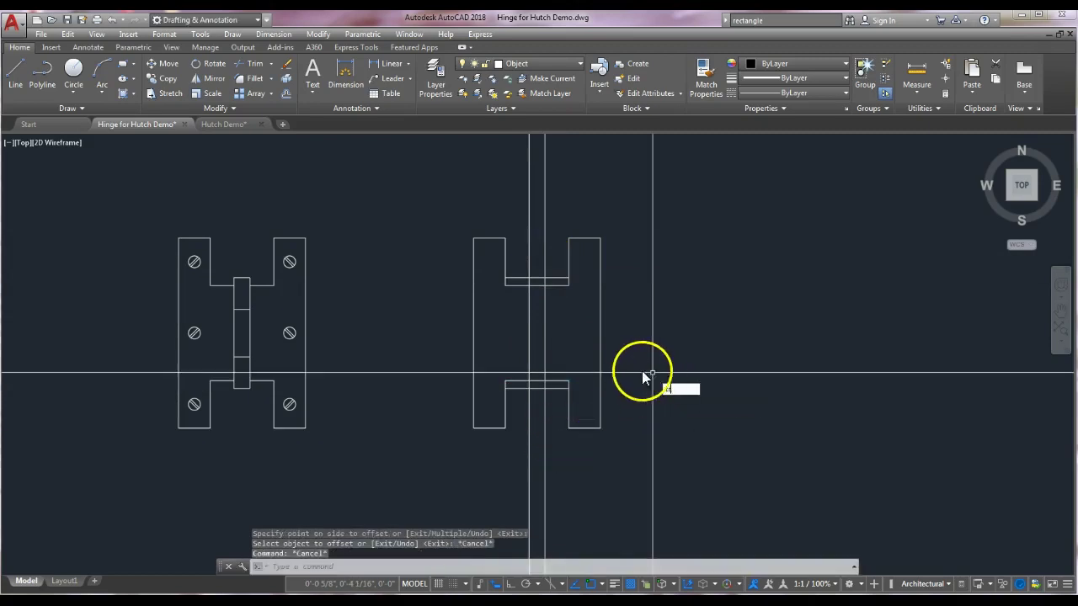
- Trim both vertical construction lines above the upper and below the lower 1/8" offset edges, using the whole new hinge as cutting edges
type("tr")
key("Return")
left_click(627, 210)
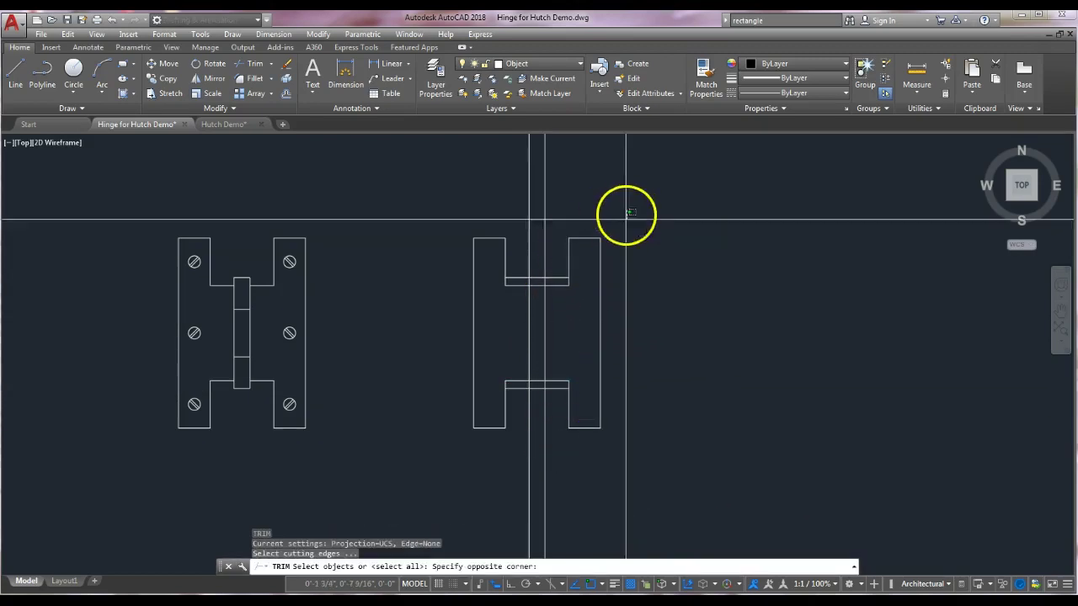
left_click(443, 471)
key("Return")
left_click(561, 469)
left_click(524, 489)
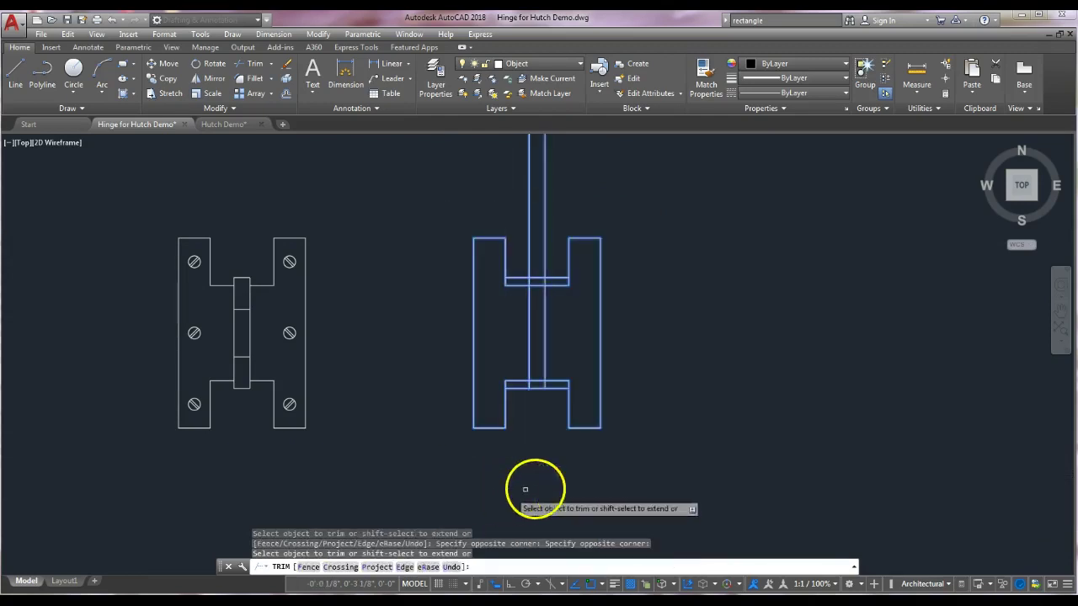
left_click(573, 165)
left_click(534, 176)
key("Return")
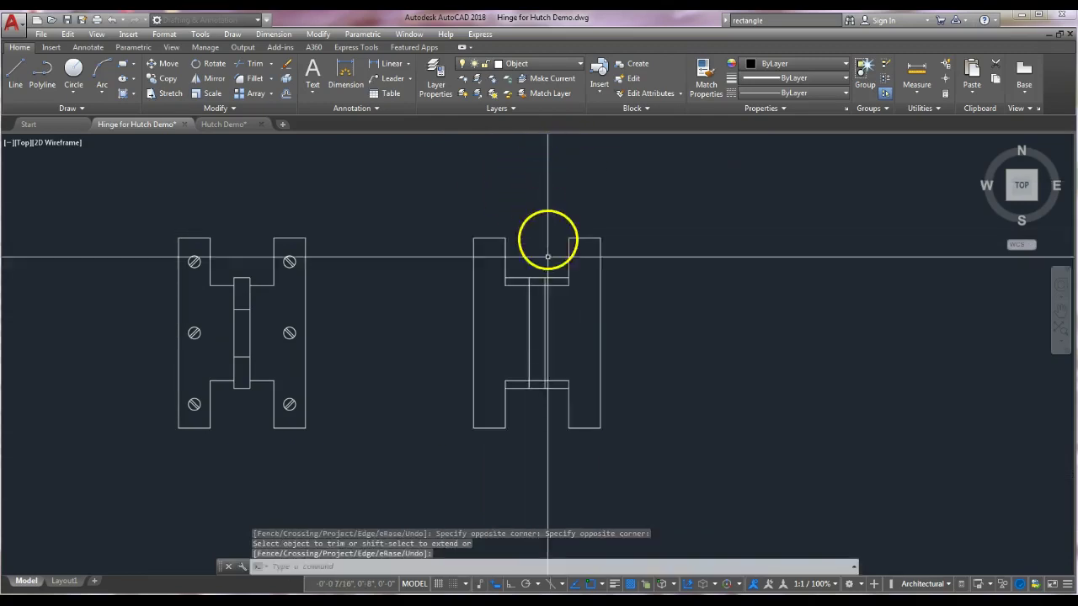
- Trim the offset lines' overhanging ends and the notch edges inside the narrow centre strip to leave a clean rectangular hinge barrel
key("Return")
left_click(621, 213)
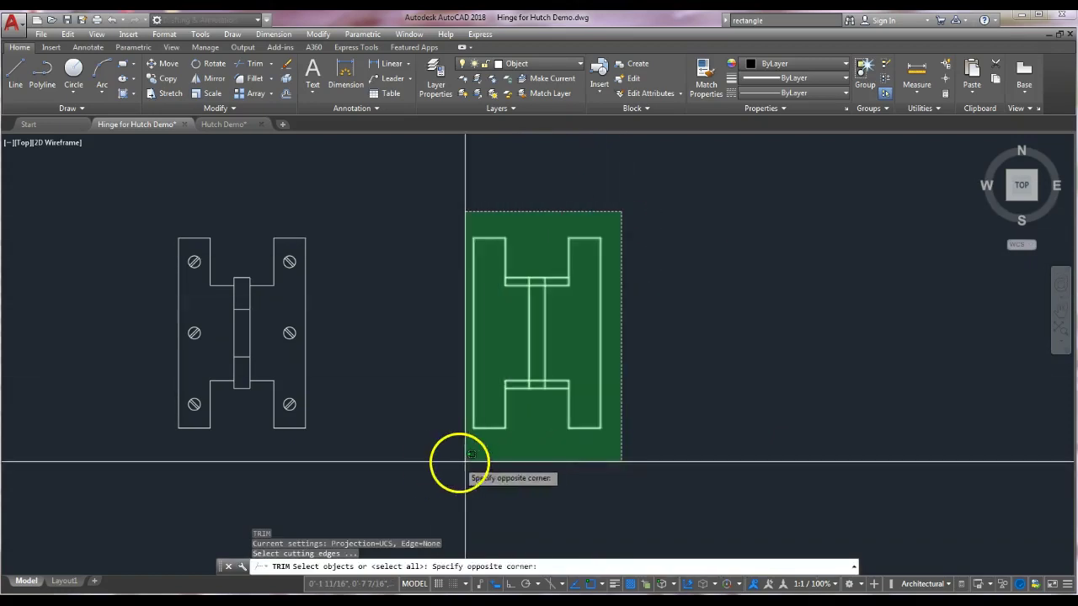
left_click(447, 459)
key("Return")
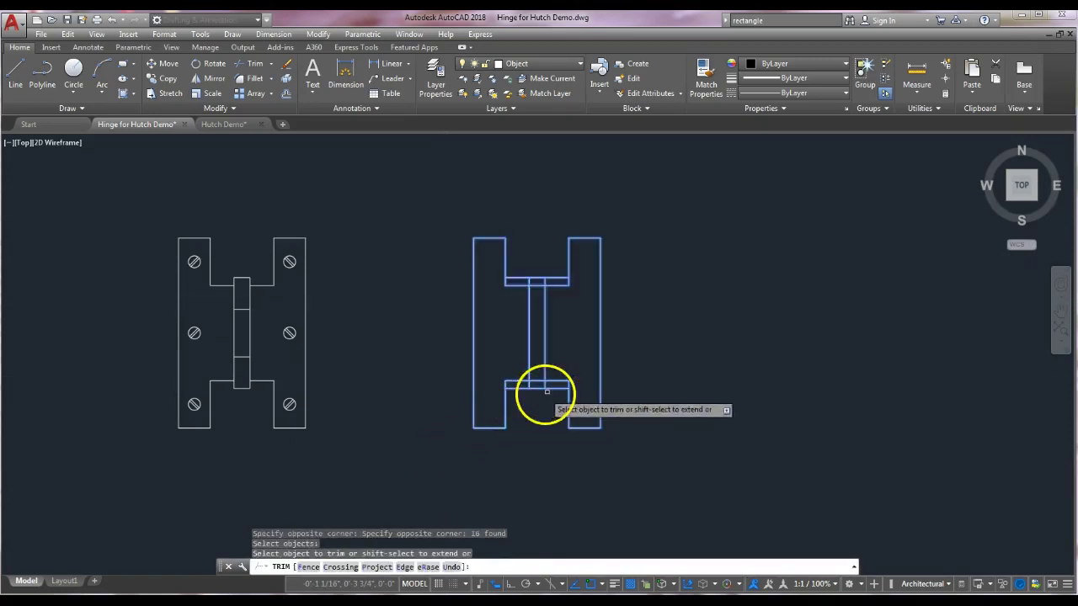
left_click(549, 385)
left_click(551, 389)
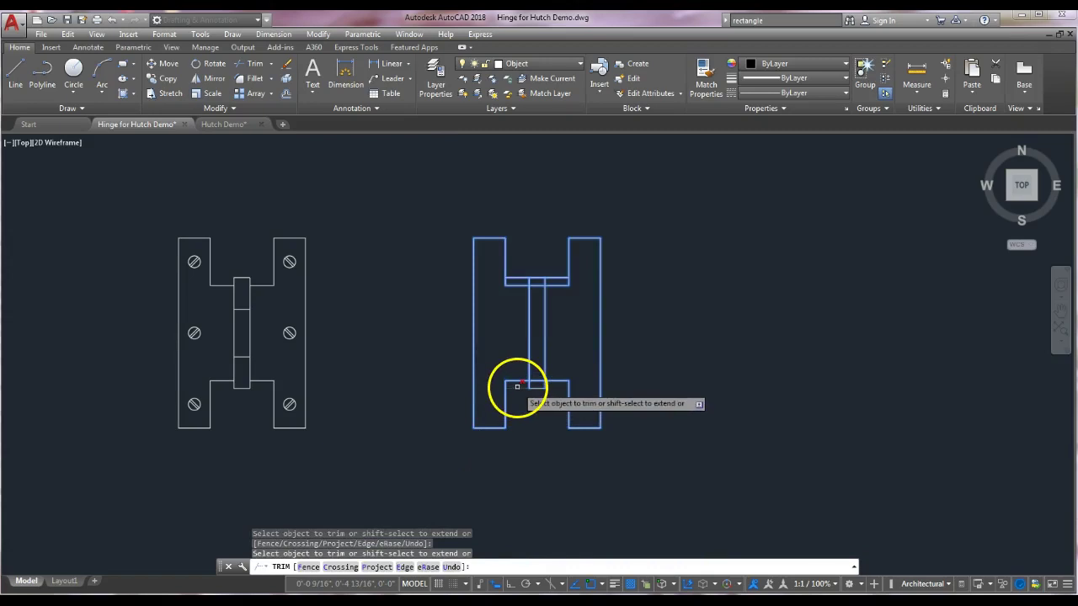
left_click(537, 381)
left_click(552, 278)
left_click(514, 280)
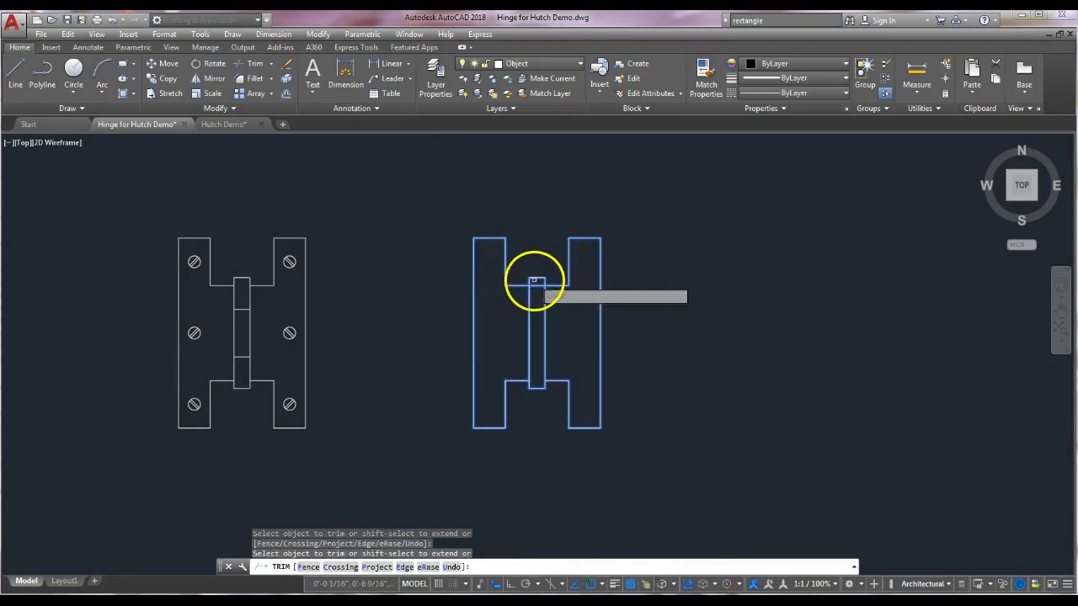
key("Escape")
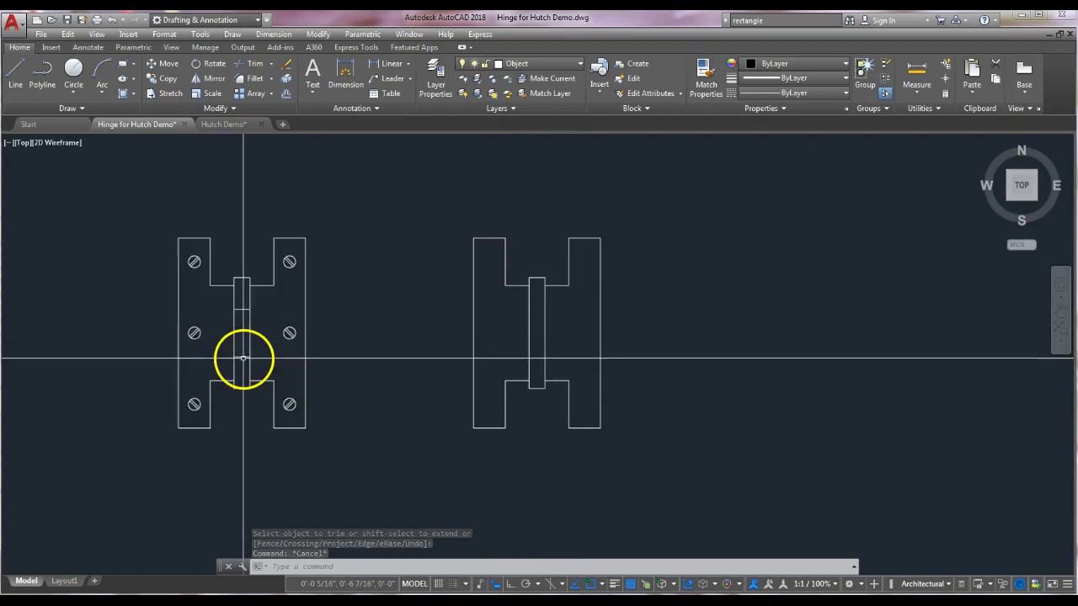
- Offset the hinge barrel's top and bottom edges inward by 1/2" to divide it into three knuckles
type("o")
key("Return")
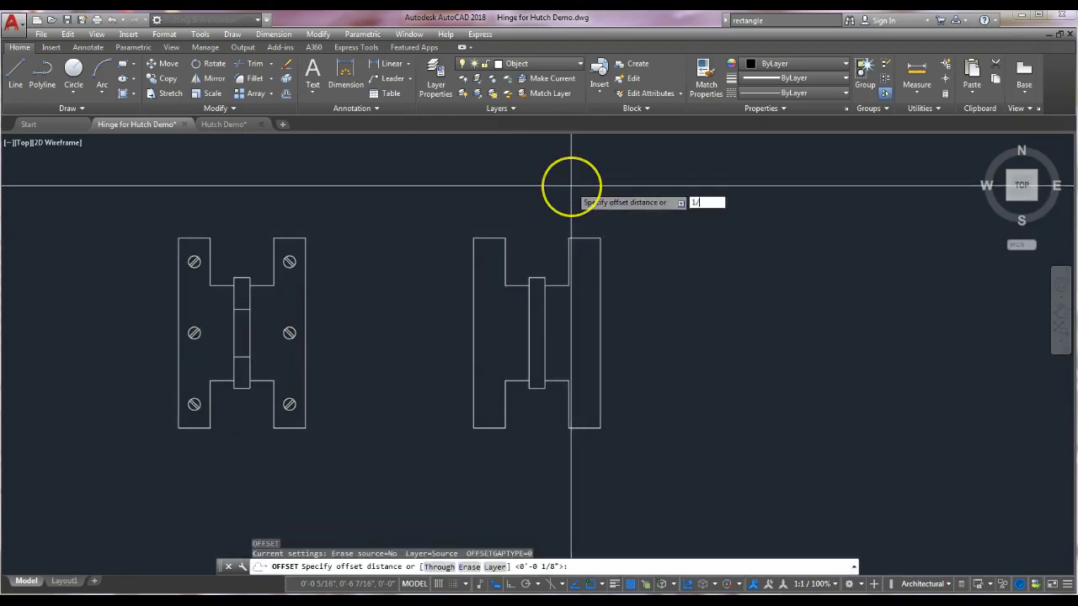
key("Return")
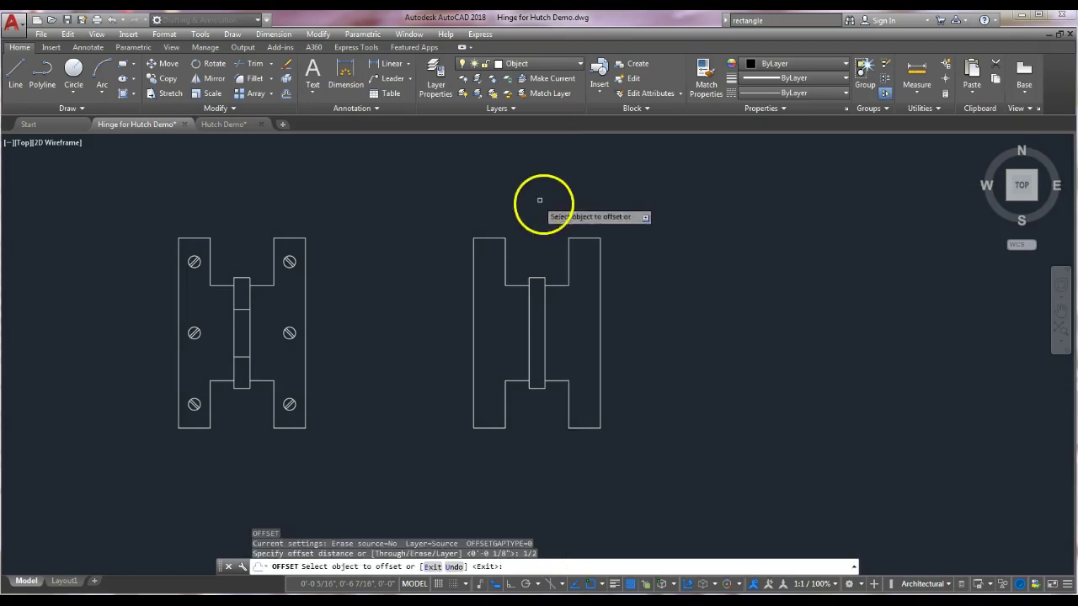
left_click(536, 276)
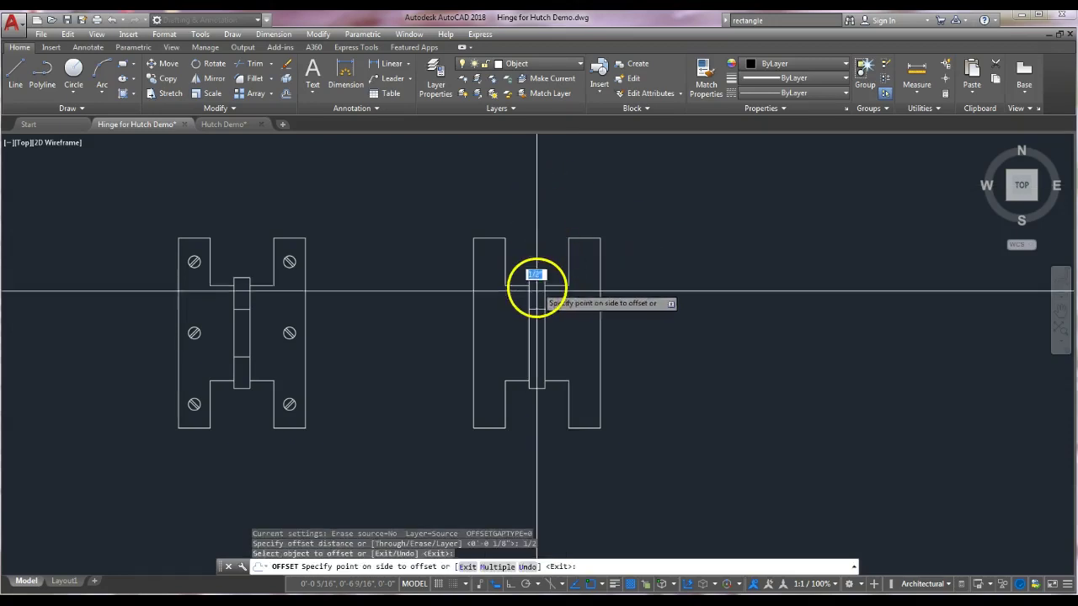
left_click(533, 343)
left_click(534, 387)
left_click(544, 338)
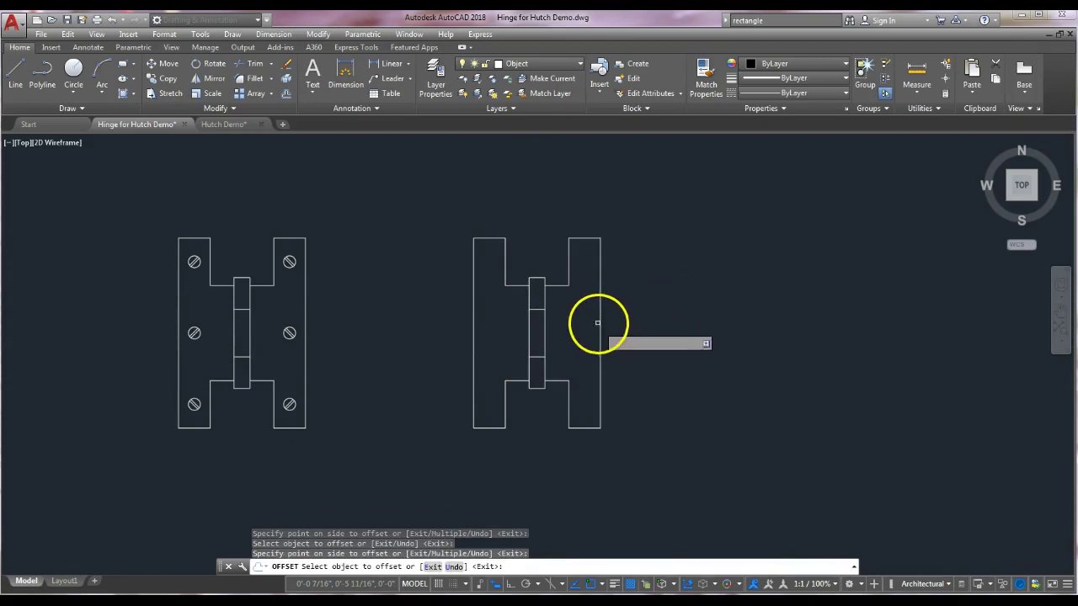
- Draw a 3/16" diameter circle for the screw head in the empty space beside the new hinge's right leaf
left_click(73, 67)
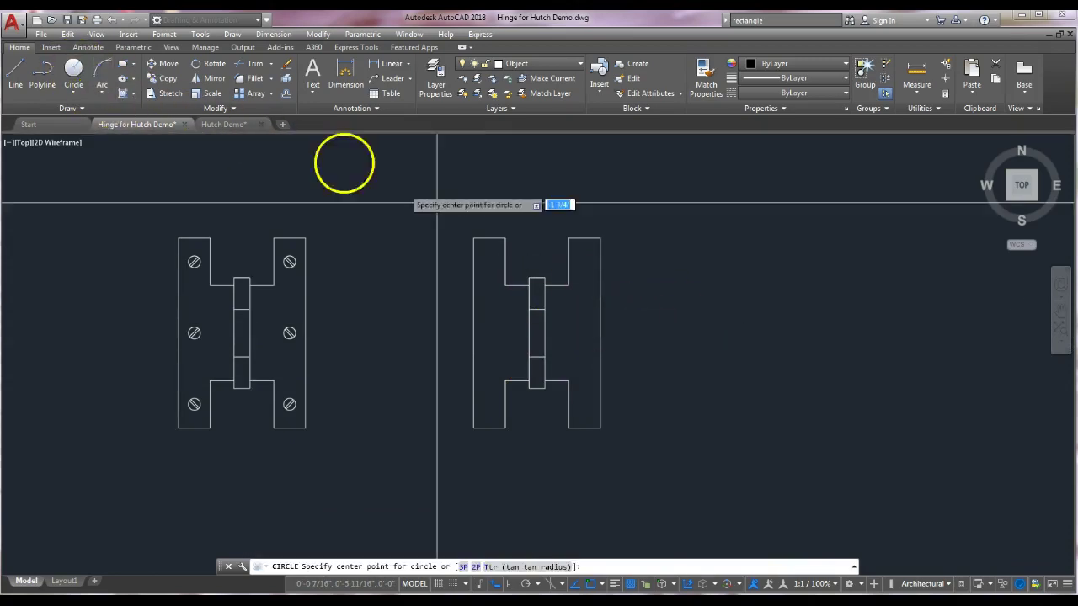
left_click(648, 391)
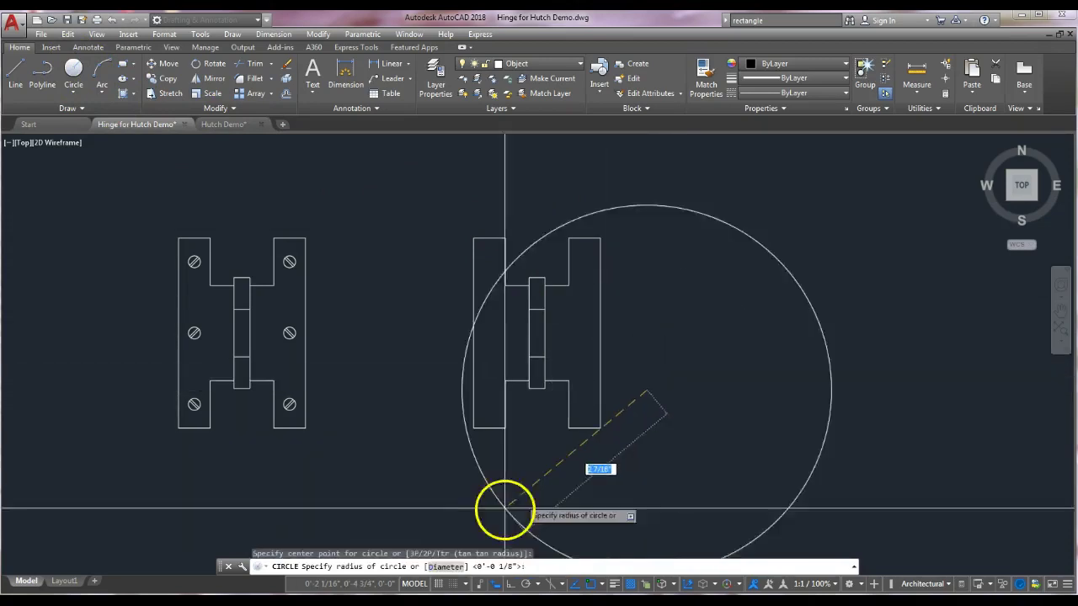
left_click(439, 566)
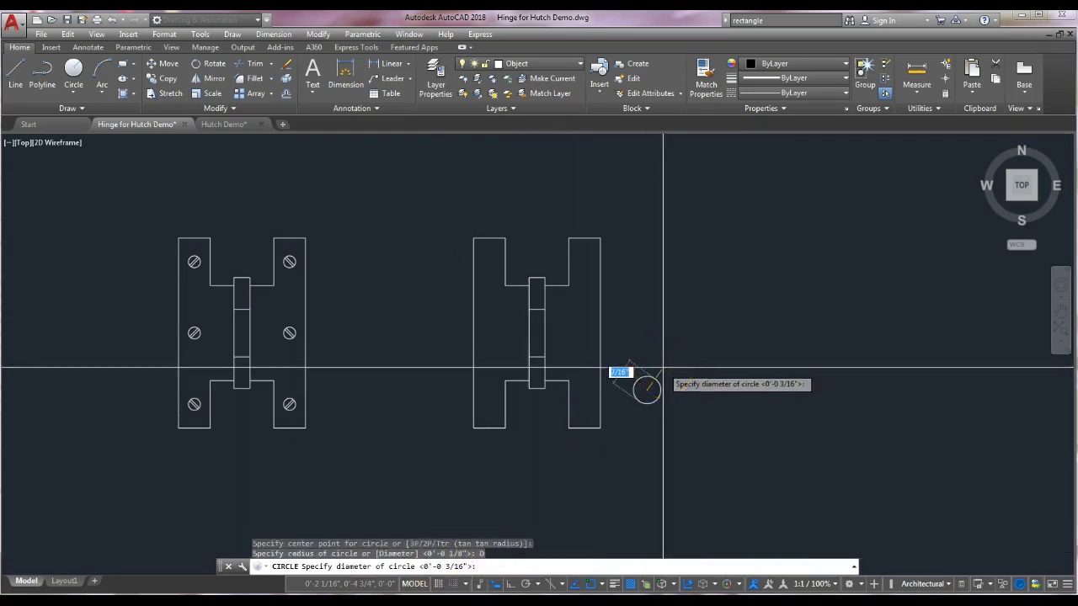
key("Return")
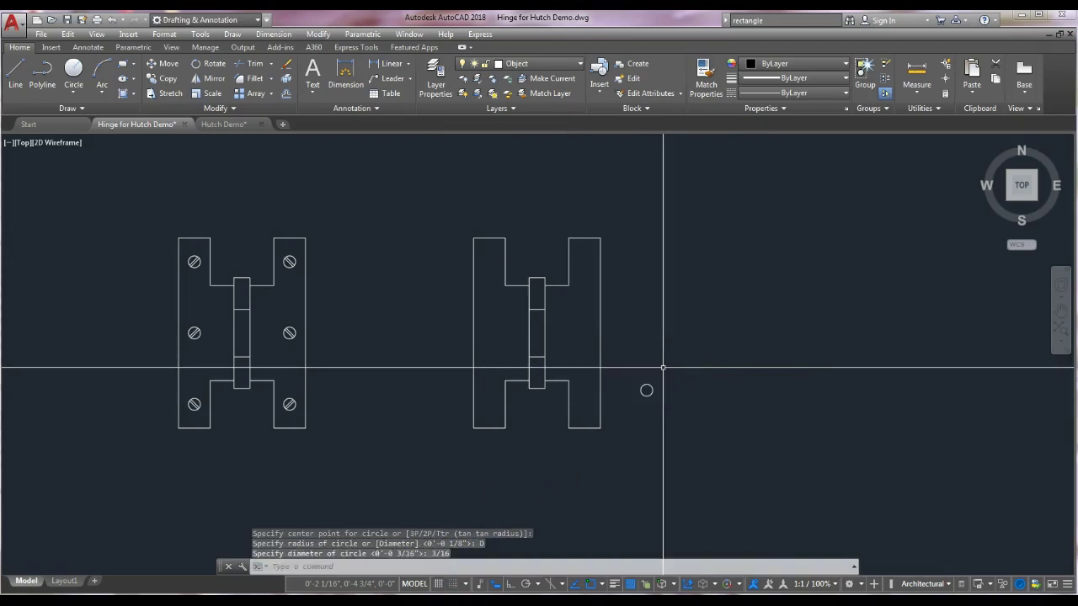
- Draw a diagonal construction line rising to the right through the centre of the 3/16" screw head circle
scroll(611, 379, "up", 2)
mouse_move(736, 292)
middle_mouse_down()
mouse_move(750, 293)
mouse_move(739, 327)
middle_mouse_up()
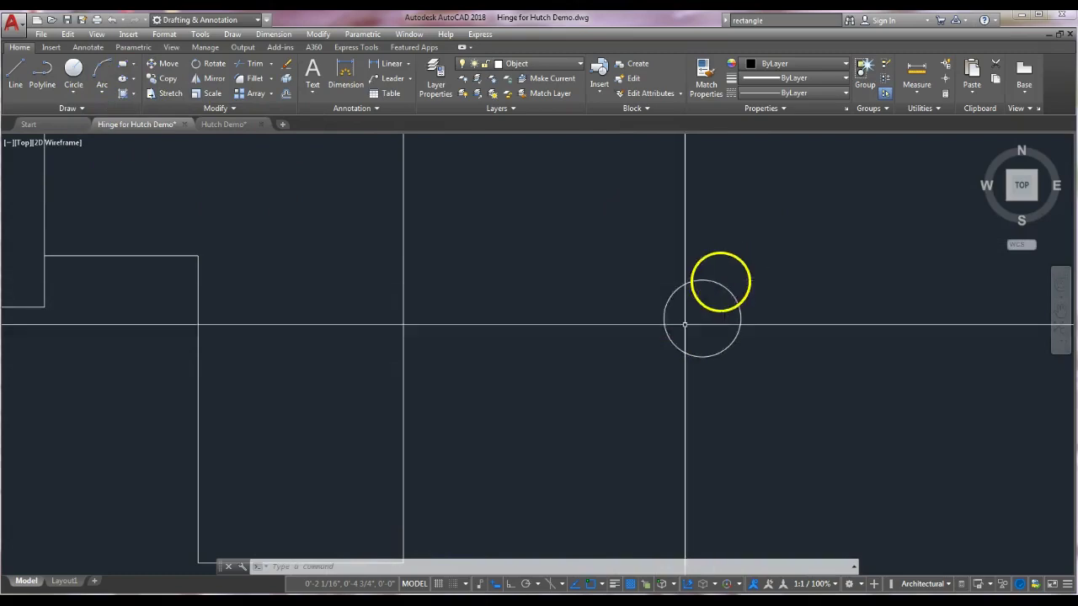
left_click(78, 110)
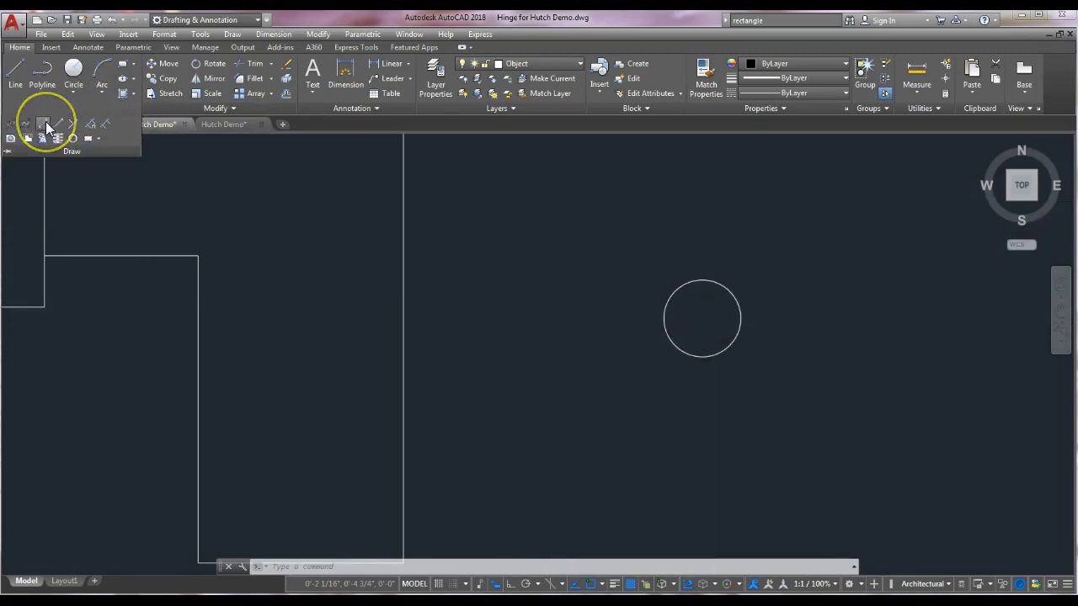
left_click(46, 124)
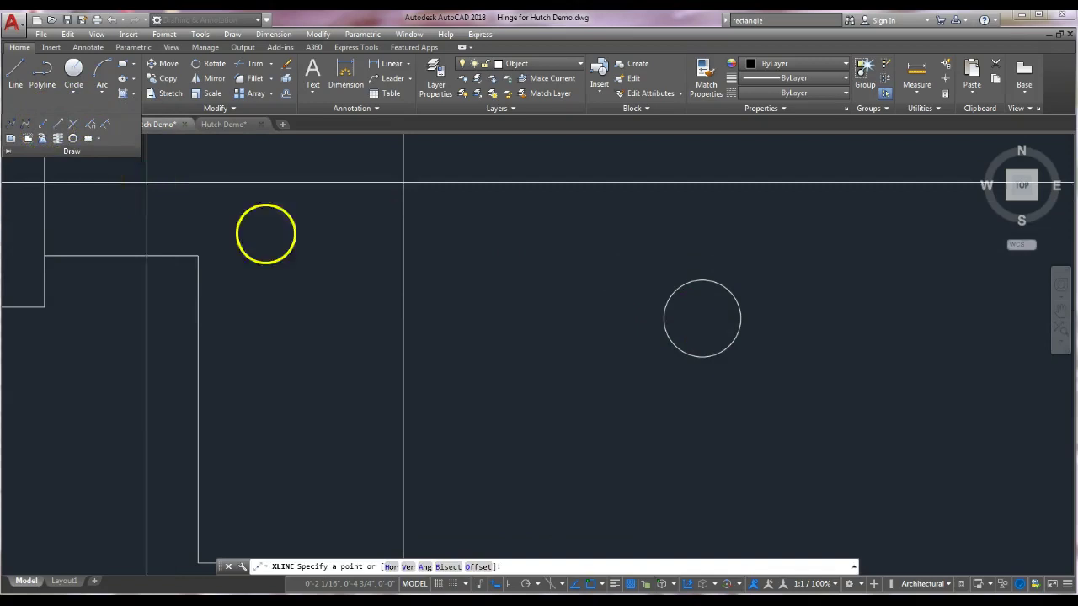
left_click(702, 319)
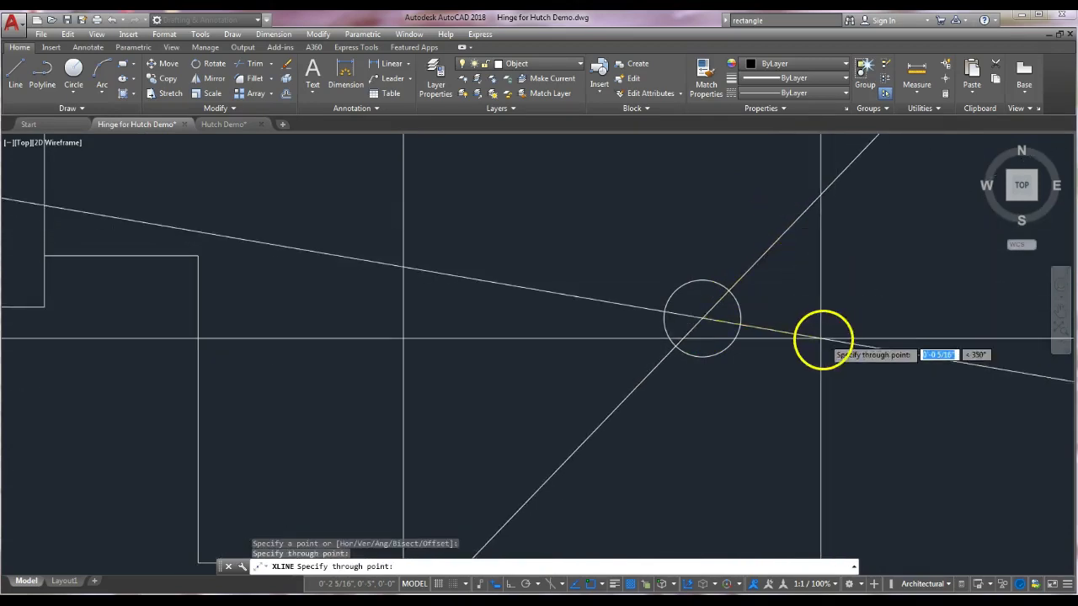
key("Return")
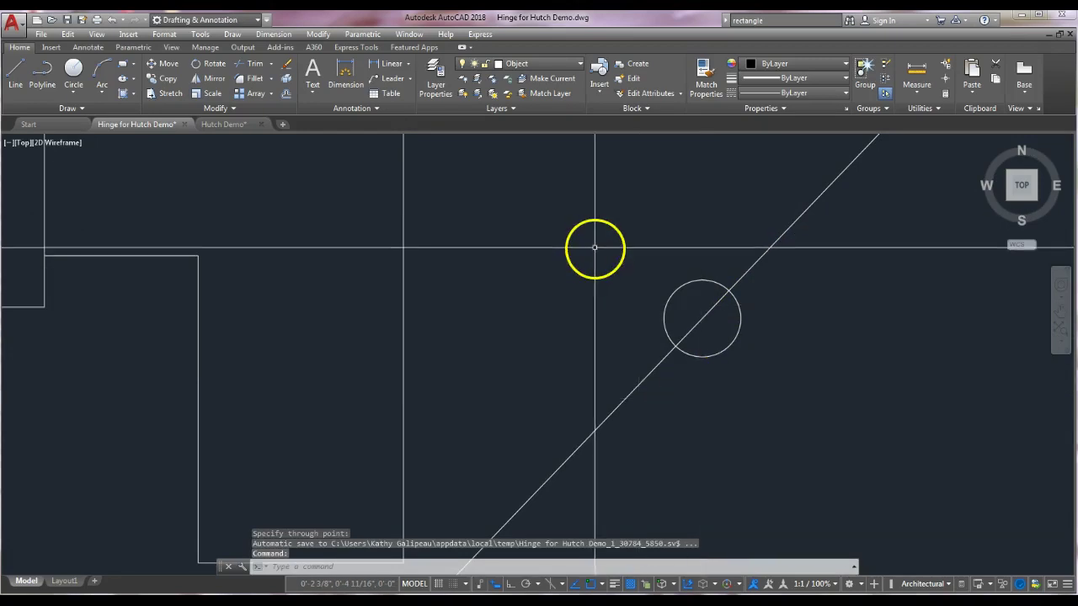
- Offset the diagonal construction line equally to both sides to form a slot about 1/16" wide, and erase the original middle line
key("Return")
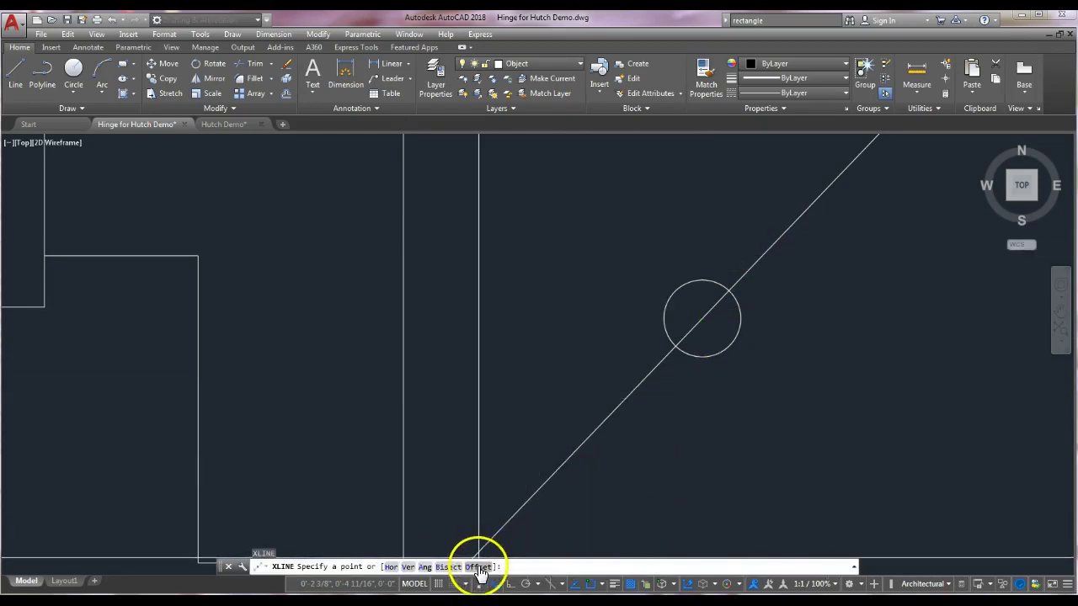
left_click(481, 567)
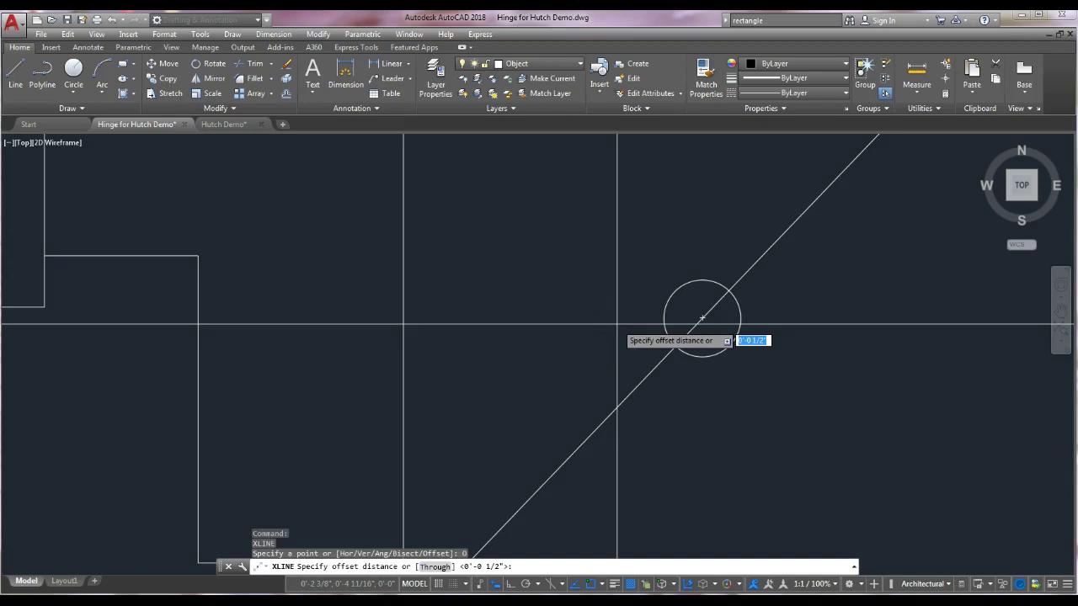
type("1/")
key("Return")
left_click(698, 317)
left_click(804, 397)
left_click(699, 322)
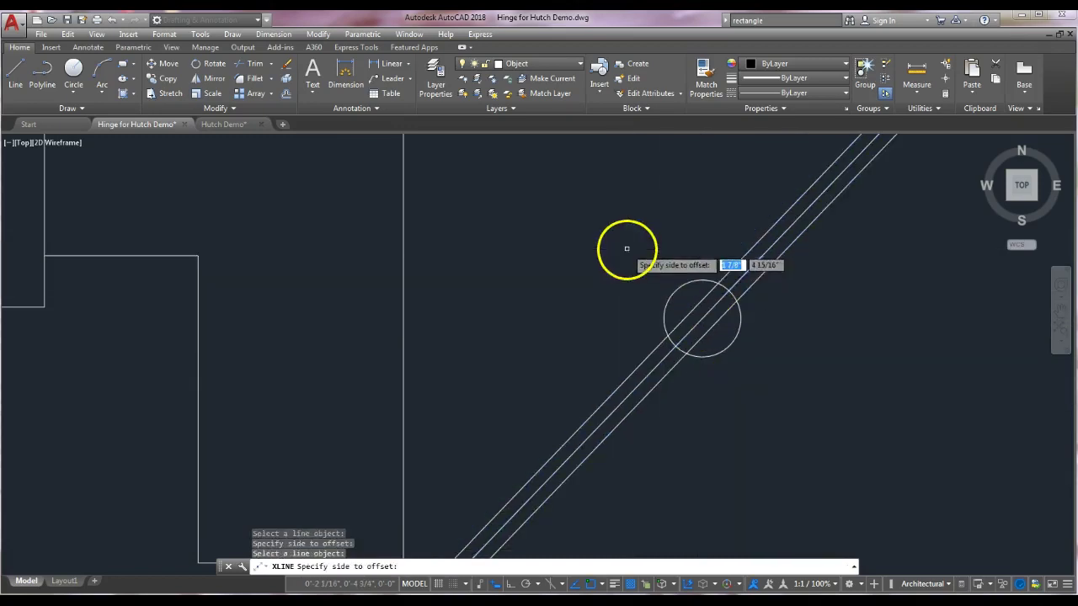
left_click(625, 247)
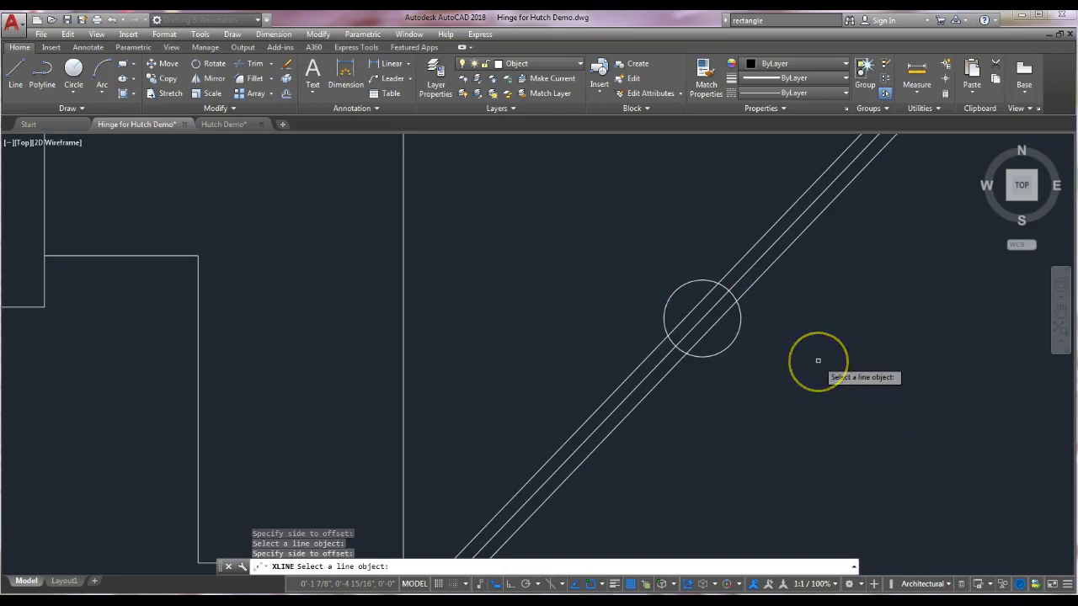
key("Return")
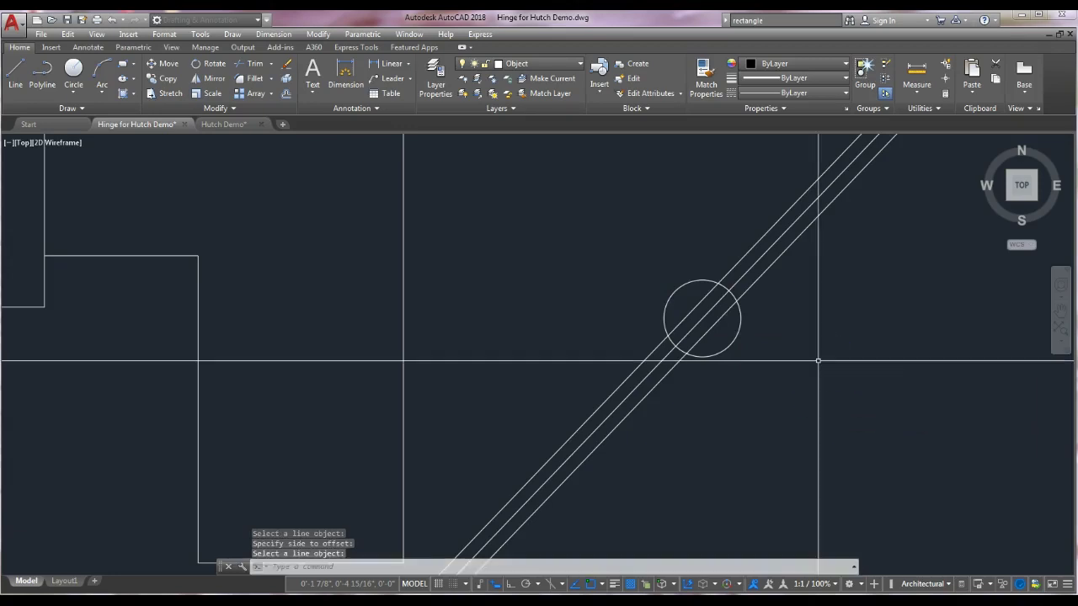
key("Return")
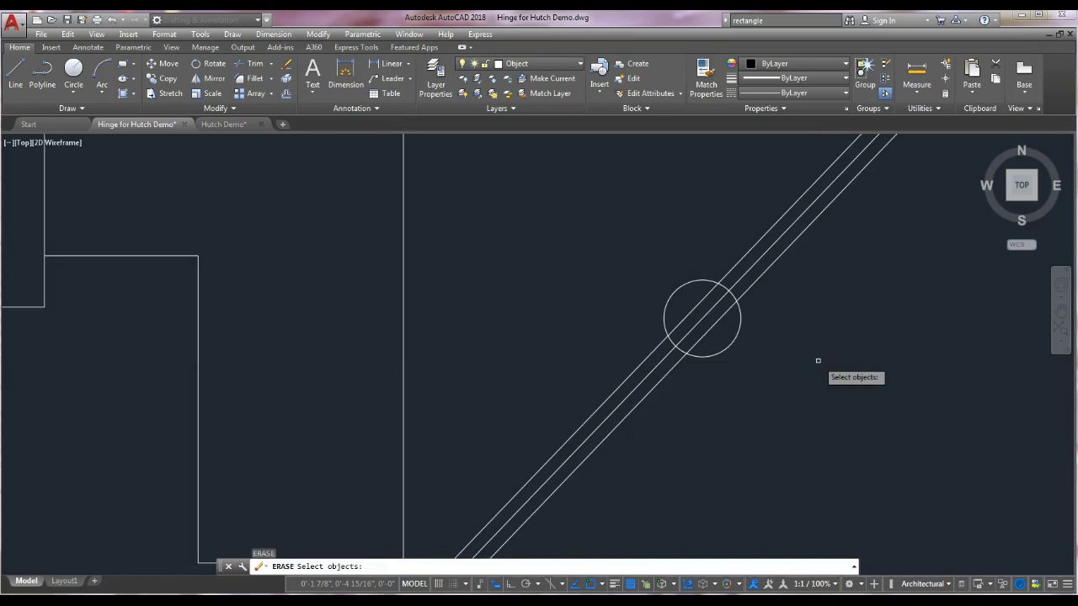
key("Return")
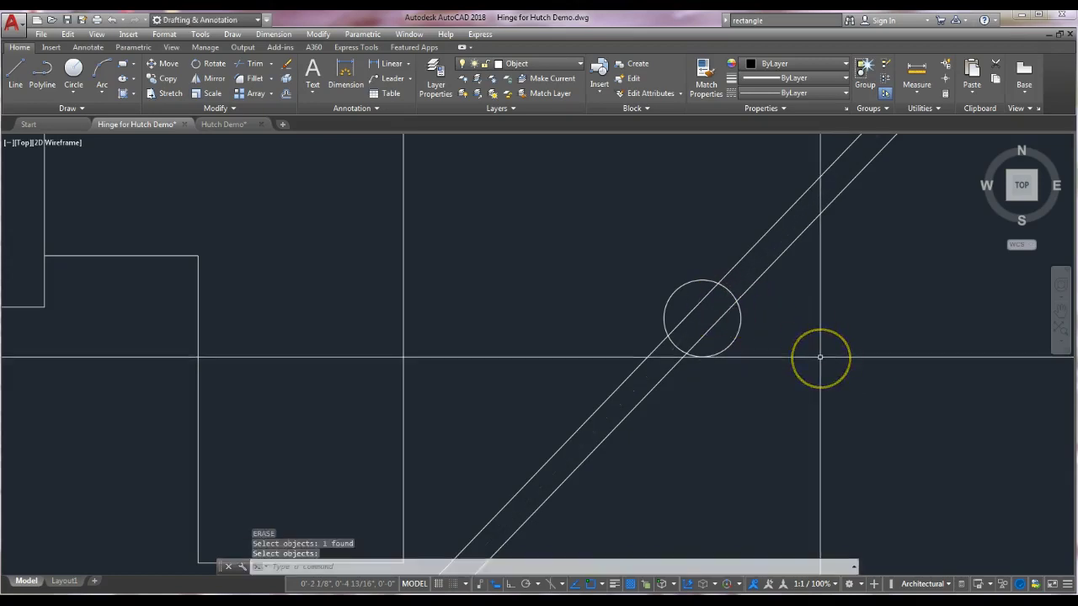
right_click(819, 357)
type("tr")
key("Return")
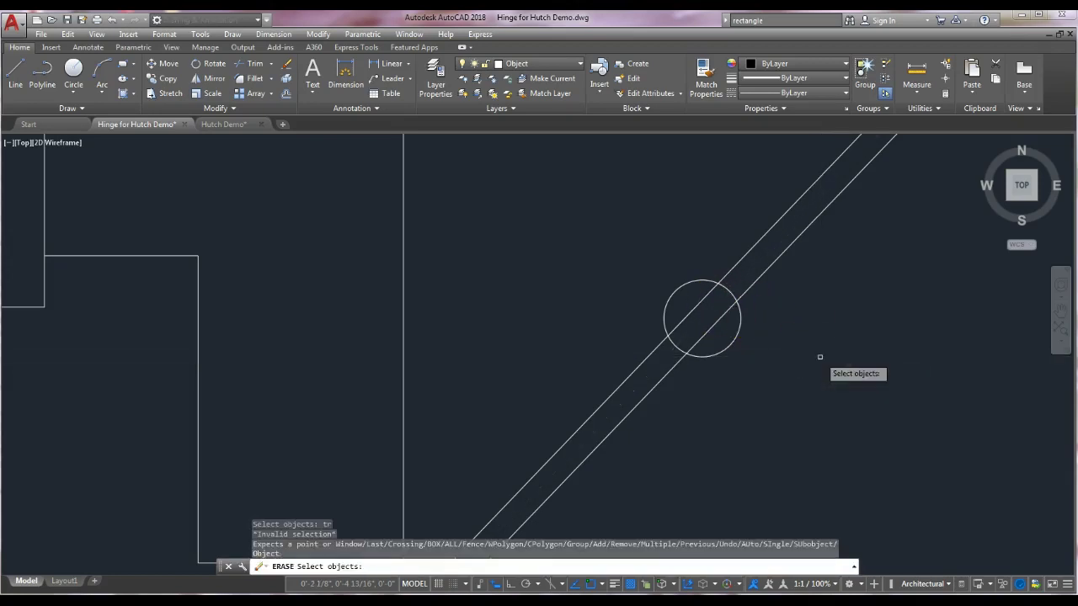
left_click(703, 318)
key("Return")
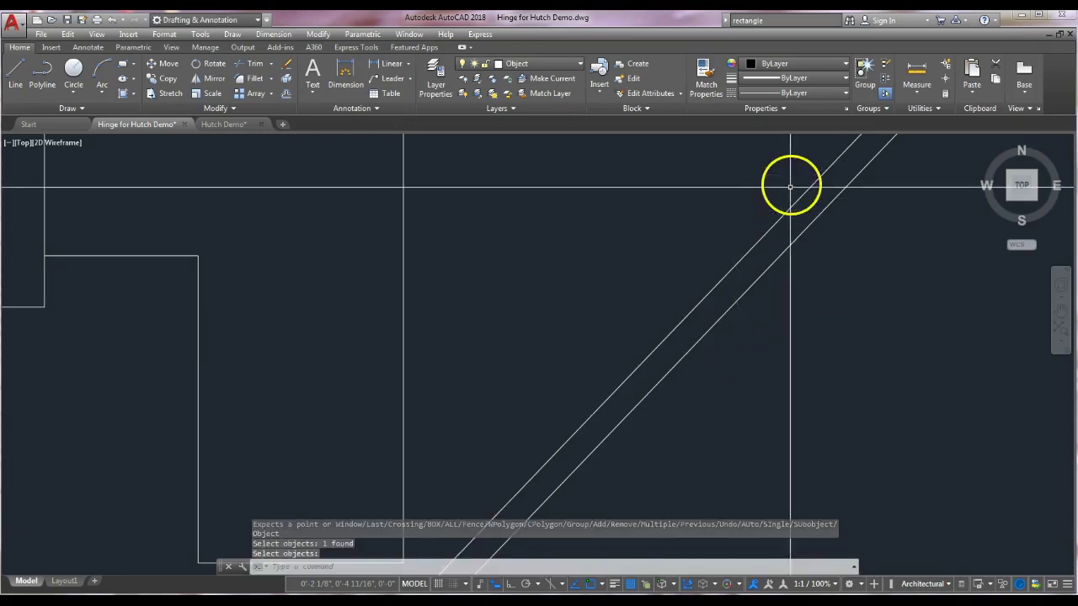
key("ctrl+z")
key("Escape")
key("Escape")
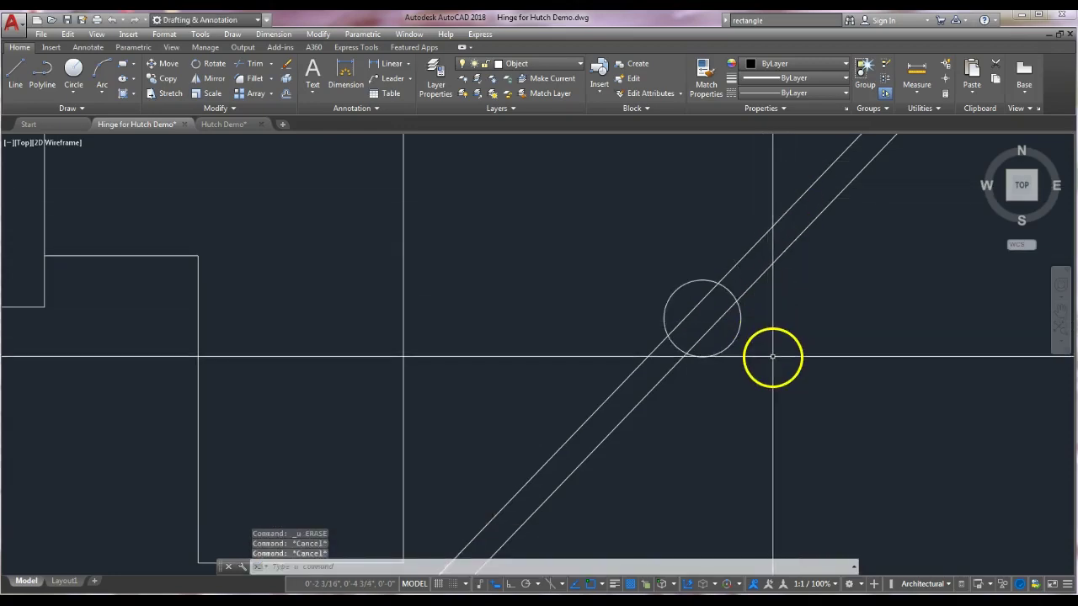
- Trim both diagonal lines outside the screw head, using the circle as cutting edge, to leave only the slot inside it
type("tr")
key("Return")
left_click(733, 337)
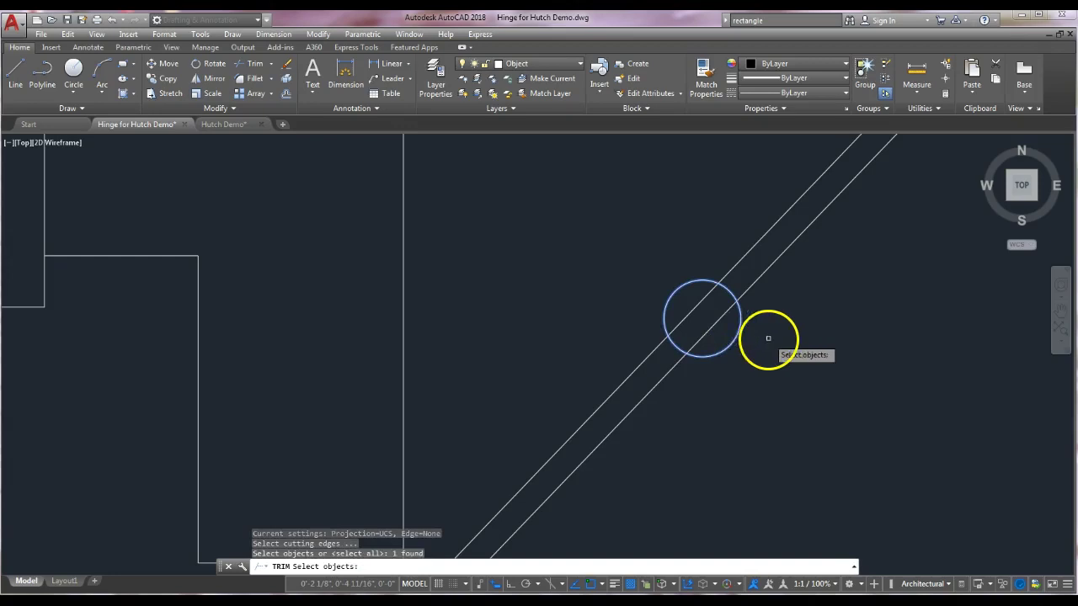
key("Return")
left_click(769, 231)
left_click(784, 243)
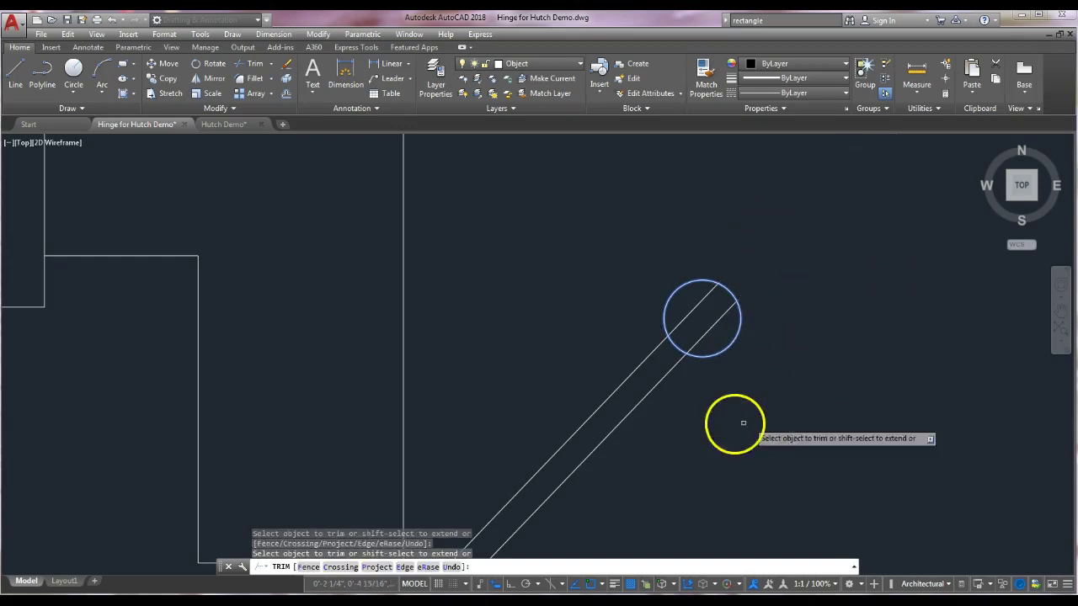
left_click(662, 380)
key("Return")
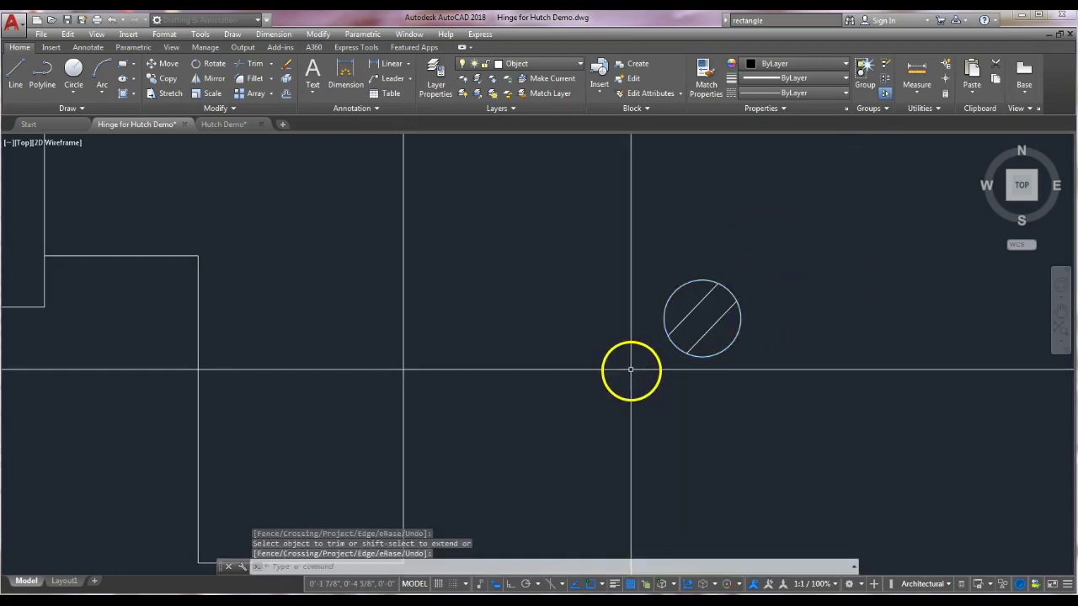
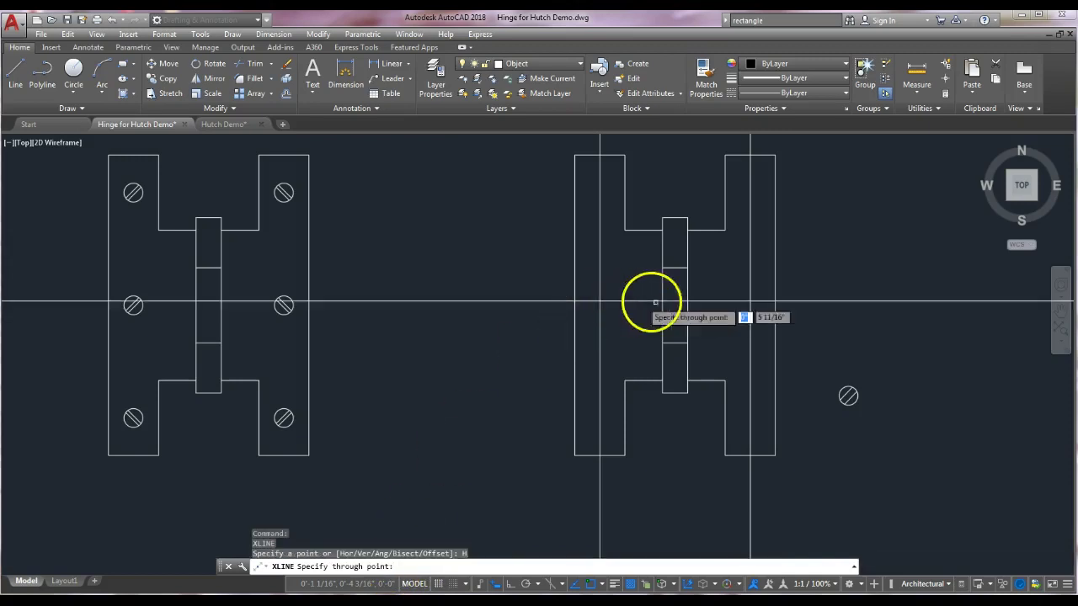
- Place a horizontal construction line through the midpoint of the new hinge barrel's middle knuckle
left_click(661, 305)
key("Escape")
key("Escape")
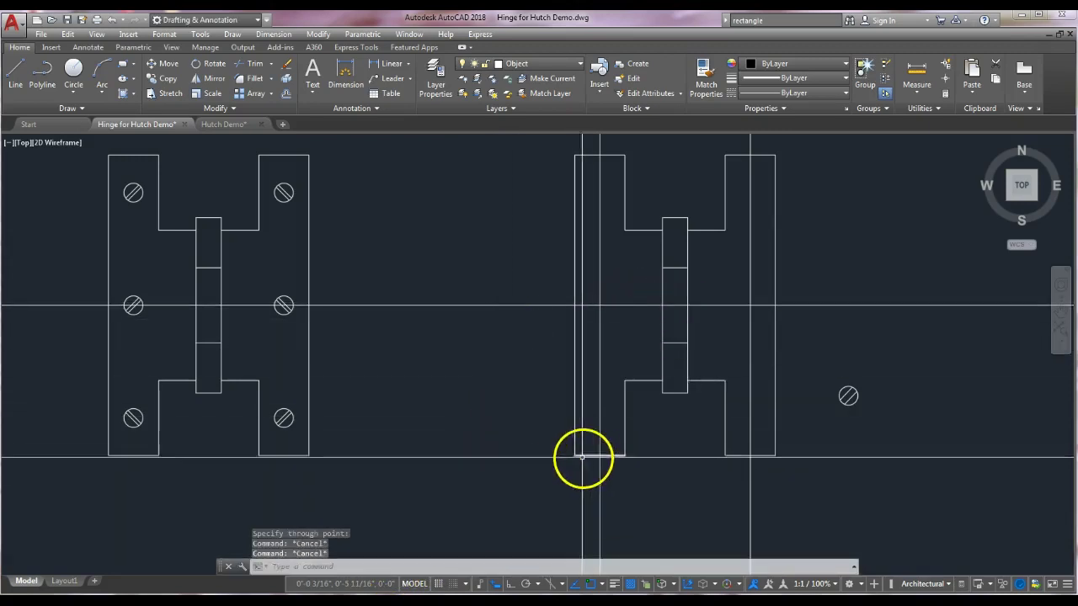
- Create horizontal construction lines offset 3/8" inward from the bottom and top edges of the new hinge's leaves
key("Return")
left_click(477, 567)
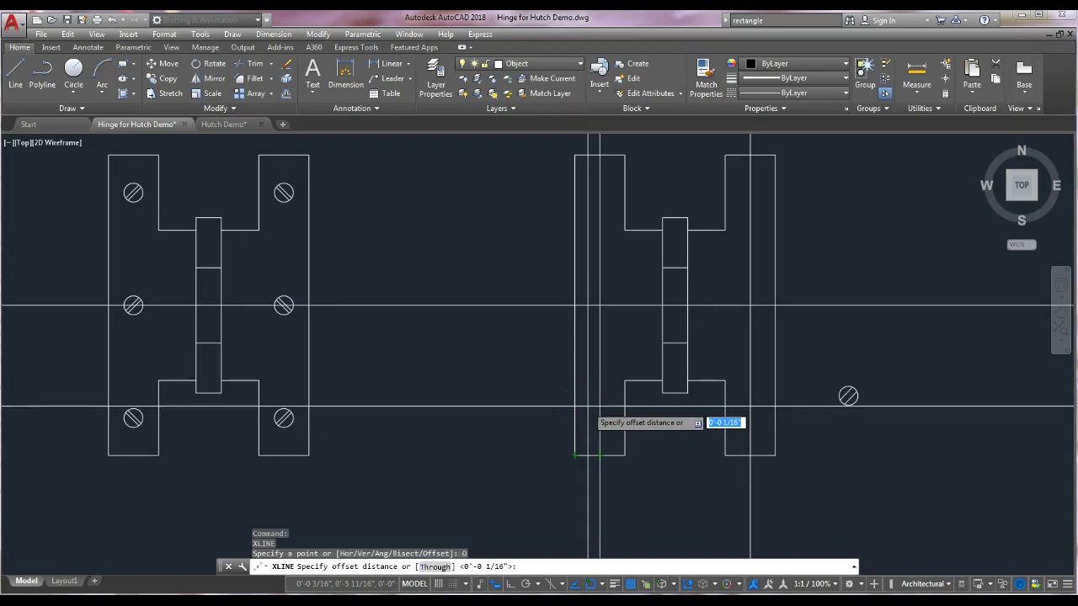
key("Return")
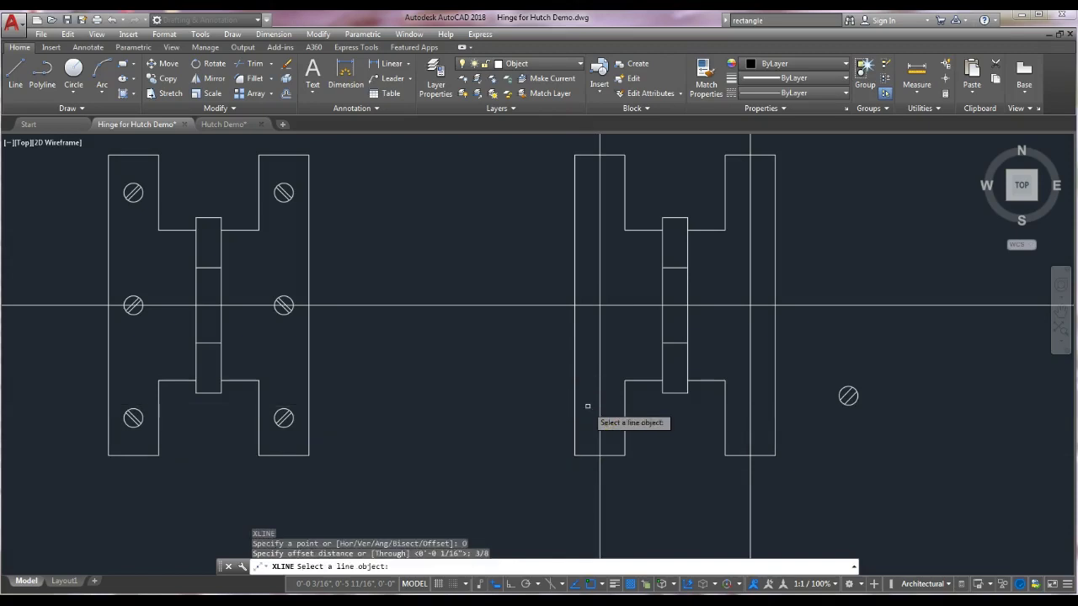
left_click(589, 455)
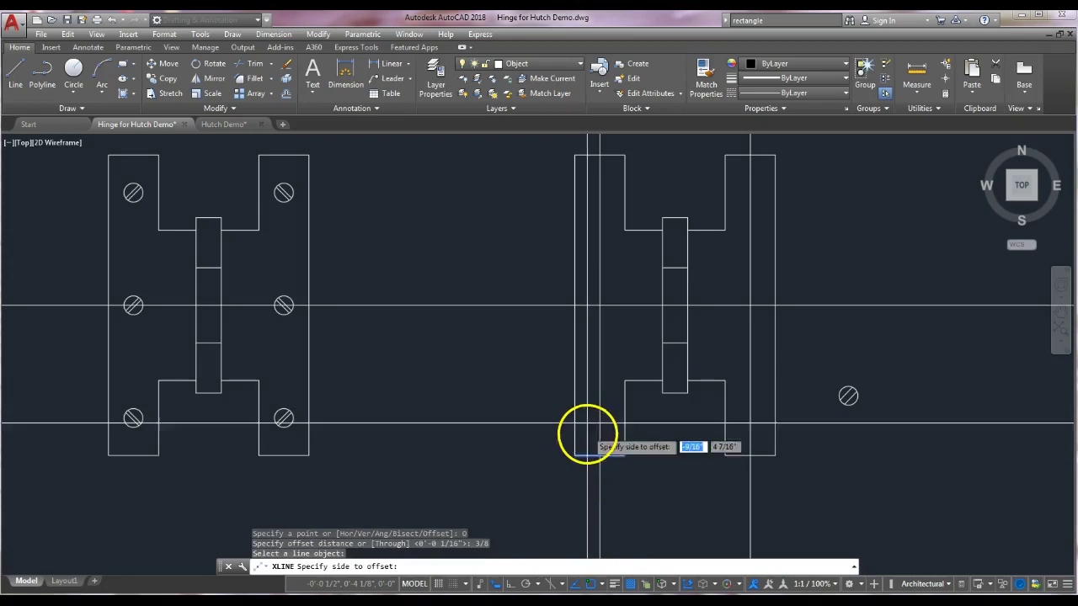
left_click(590, 366)
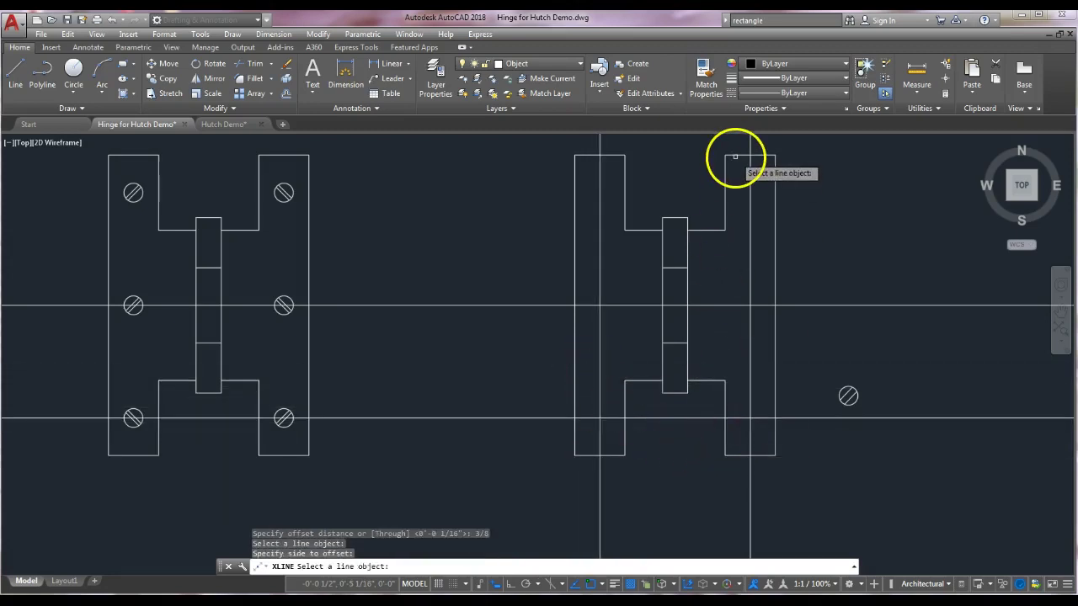
left_click(735, 155)
left_click(734, 286)
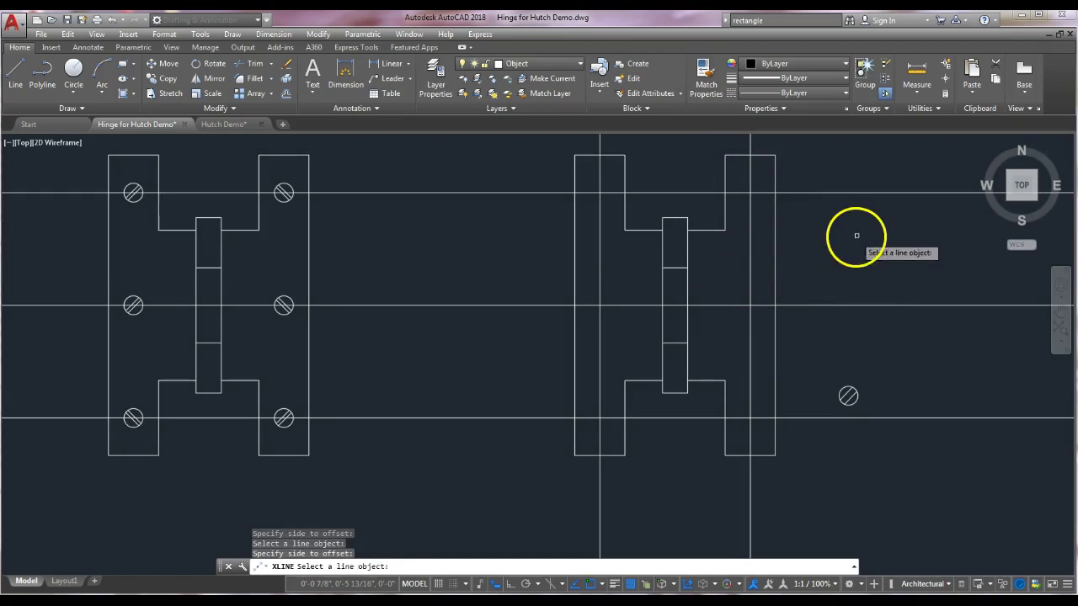
key("Escape")
key("Escape")
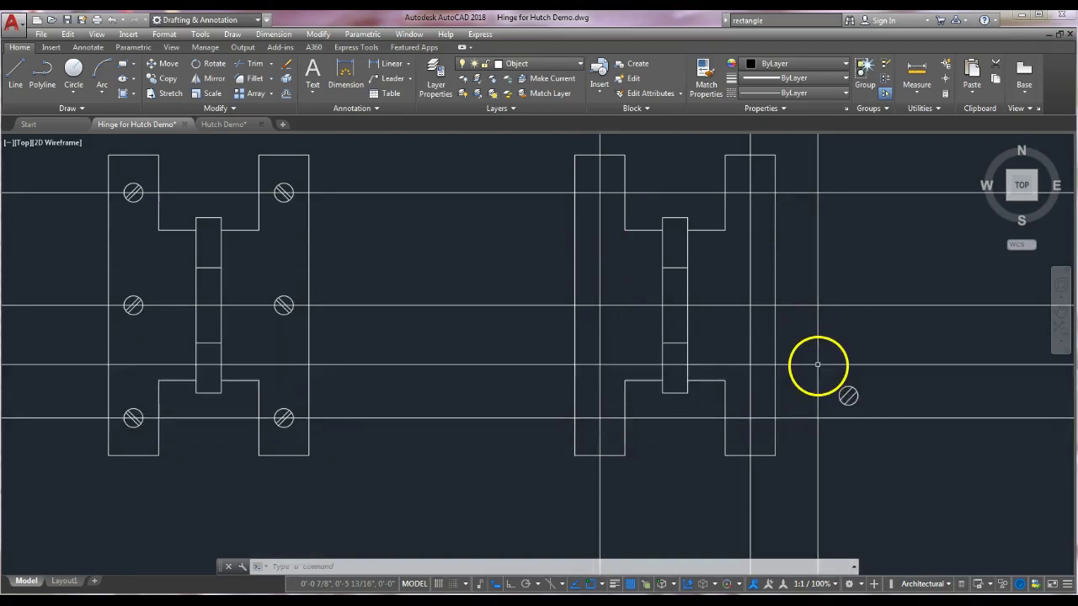
- Copy the slotted screw head by its centre onto the lower construction-line intersection in the new hinge's right leaf
key("Return")
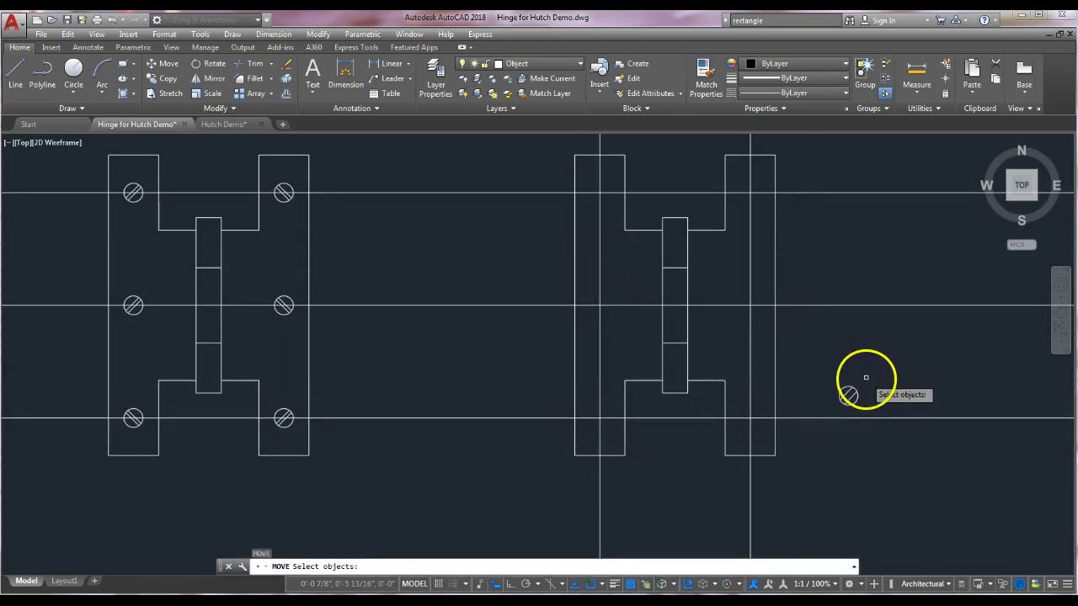
key("Escape")
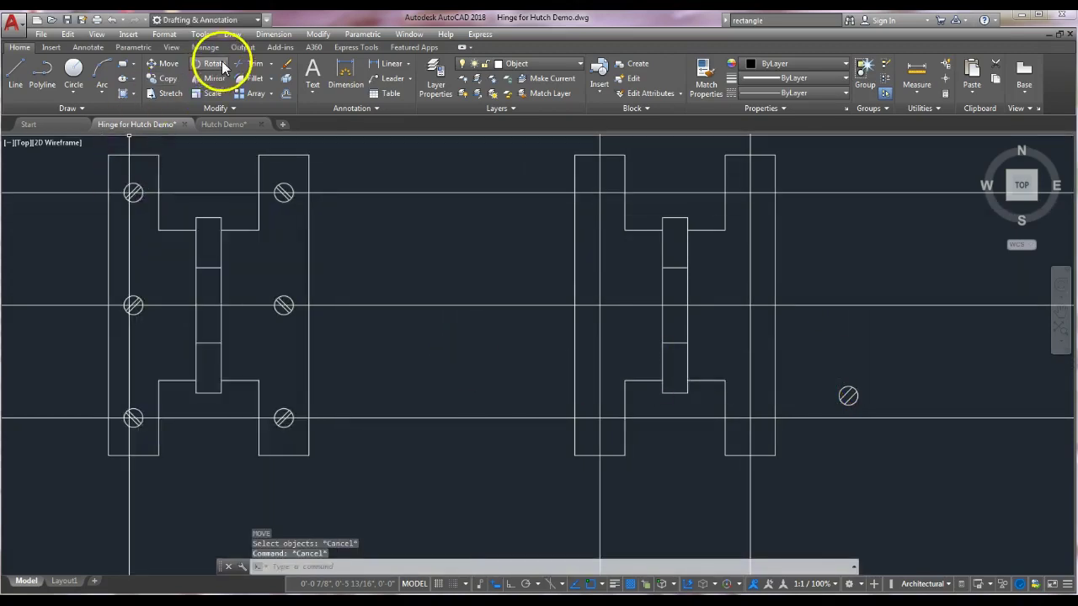
left_click(167, 80)
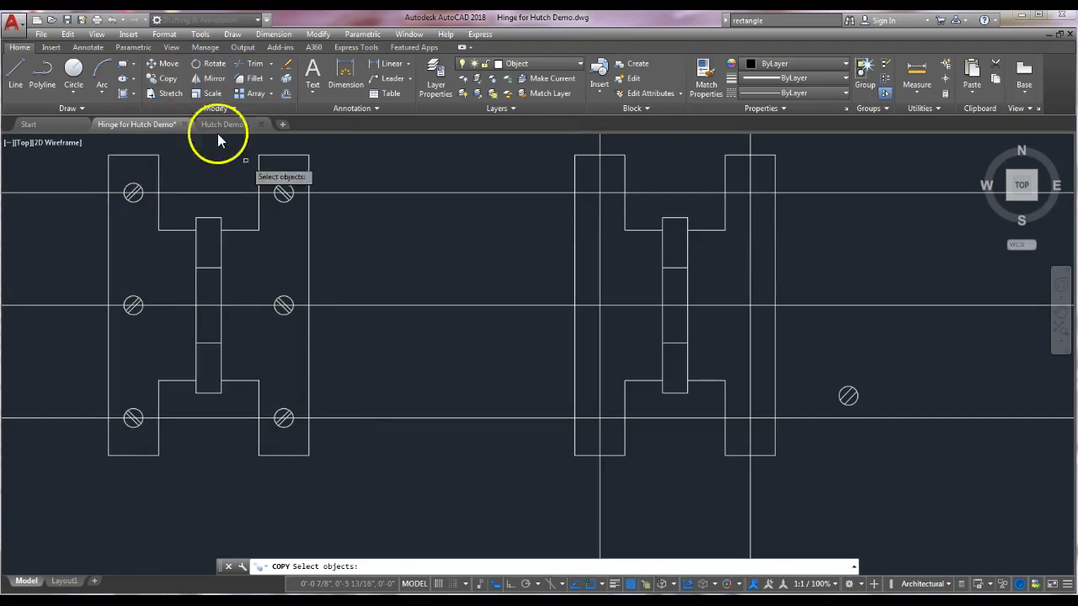
left_click(869, 370)
left_click(833, 400)
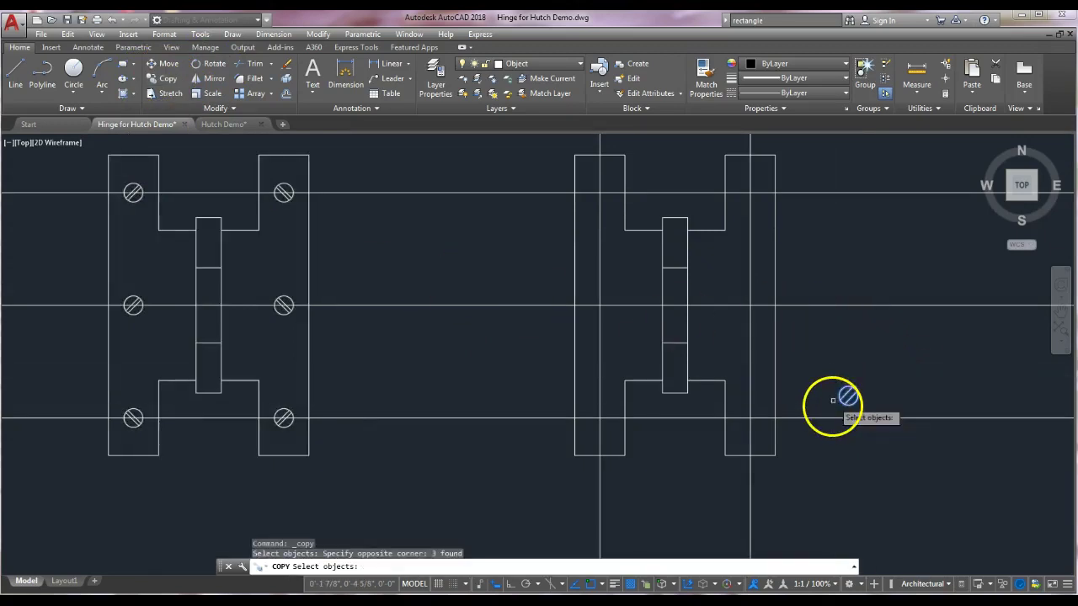
key("Return")
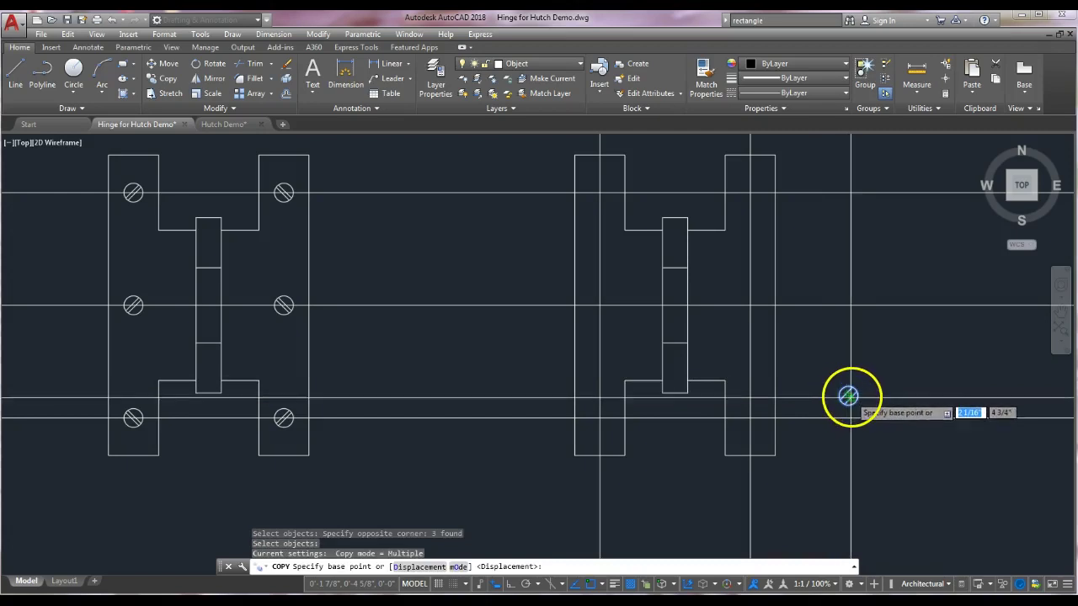
scroll(846, 394, "up", 5)
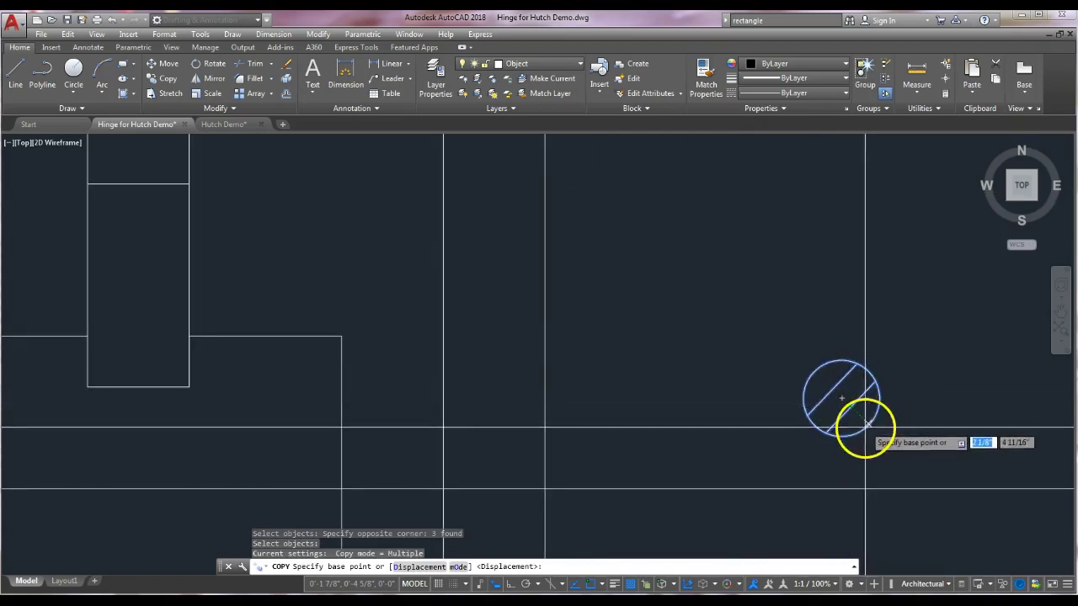
left_click(842, 399)
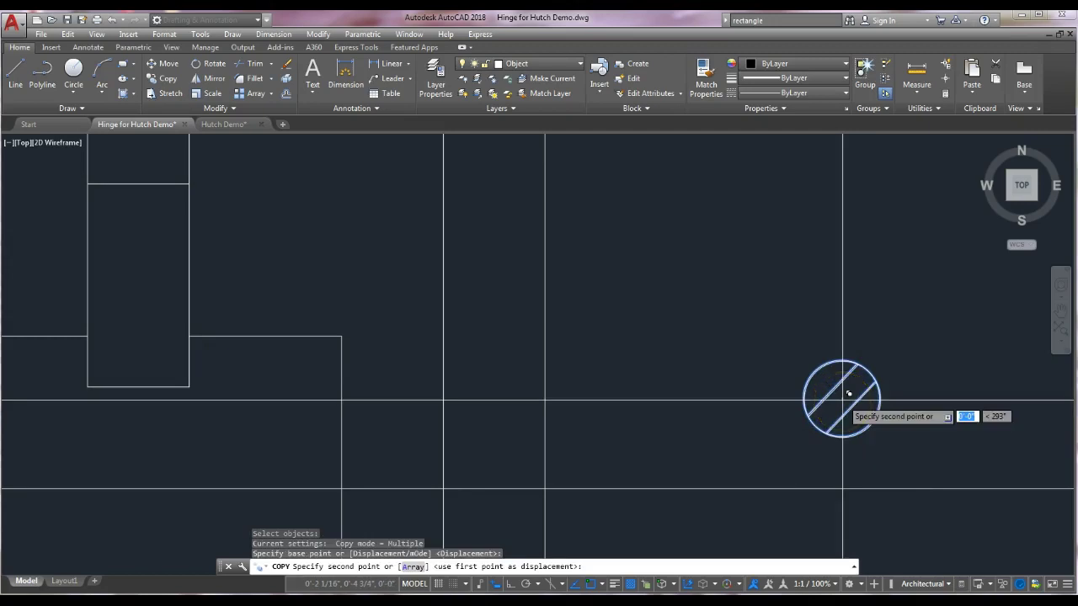
scroll(842, 396, "down", 5)
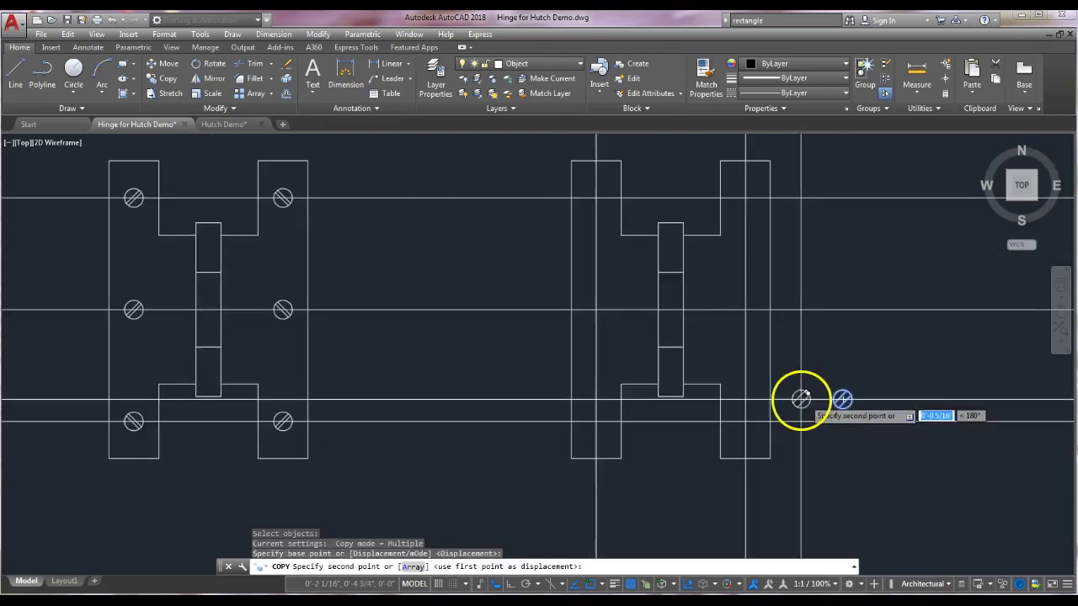
scroll(743, 438, "up", 5)
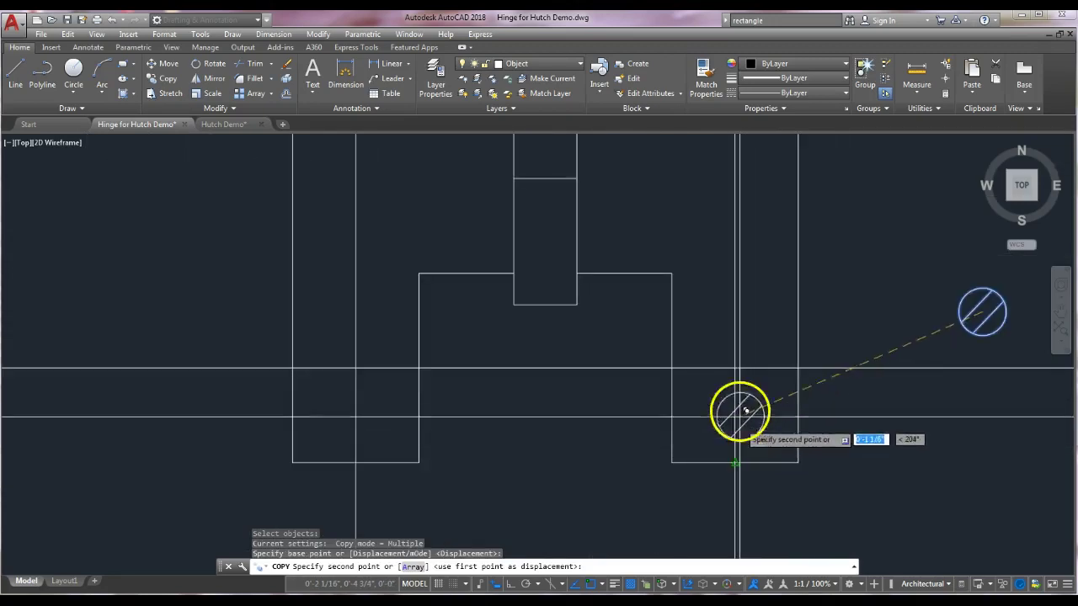
left_click(733, 367)
- Place copies of the screw head at the middle and upper construction-line intersections of the new hinge's right leaf
middle_click_drag(726, 250, 729, 483)
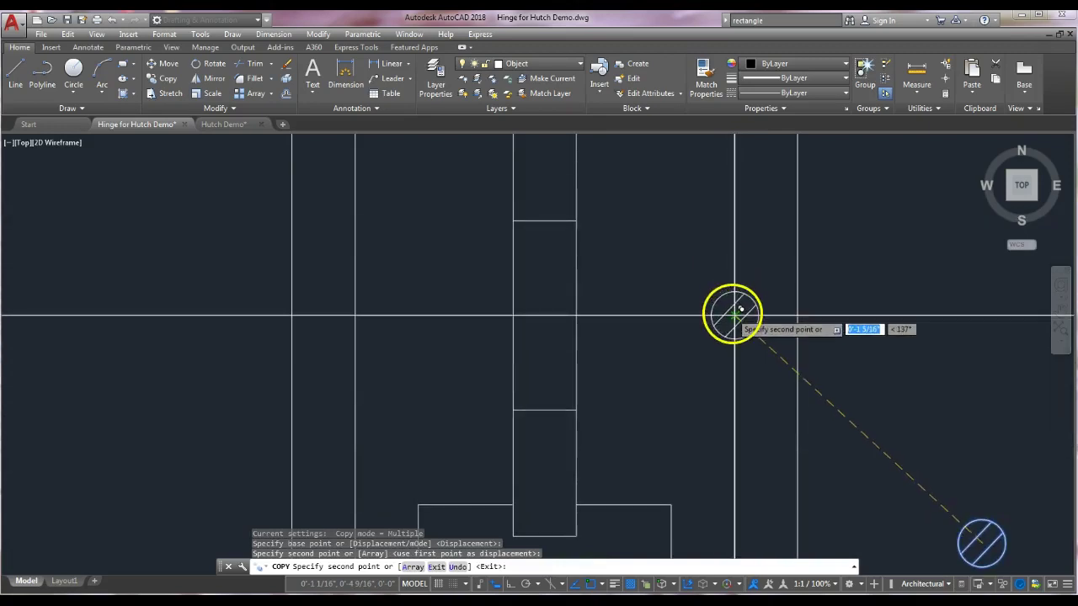
left_click(737, 324)
middle_click_drag(727, 291, 716, 344)
middle_click_drag(722, 133, 724, 272)
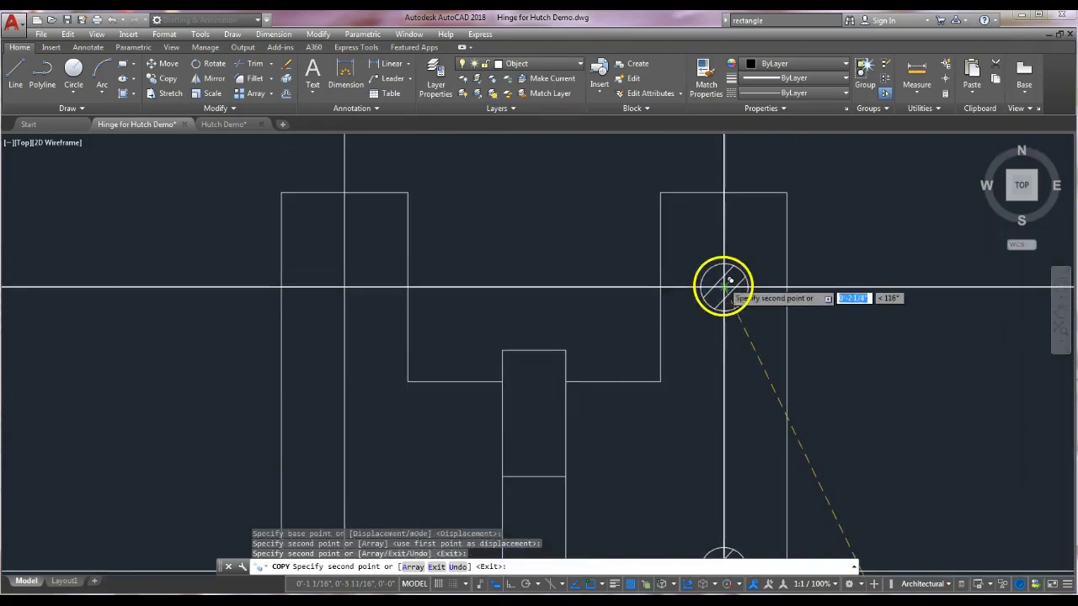
left_click(724, 284)
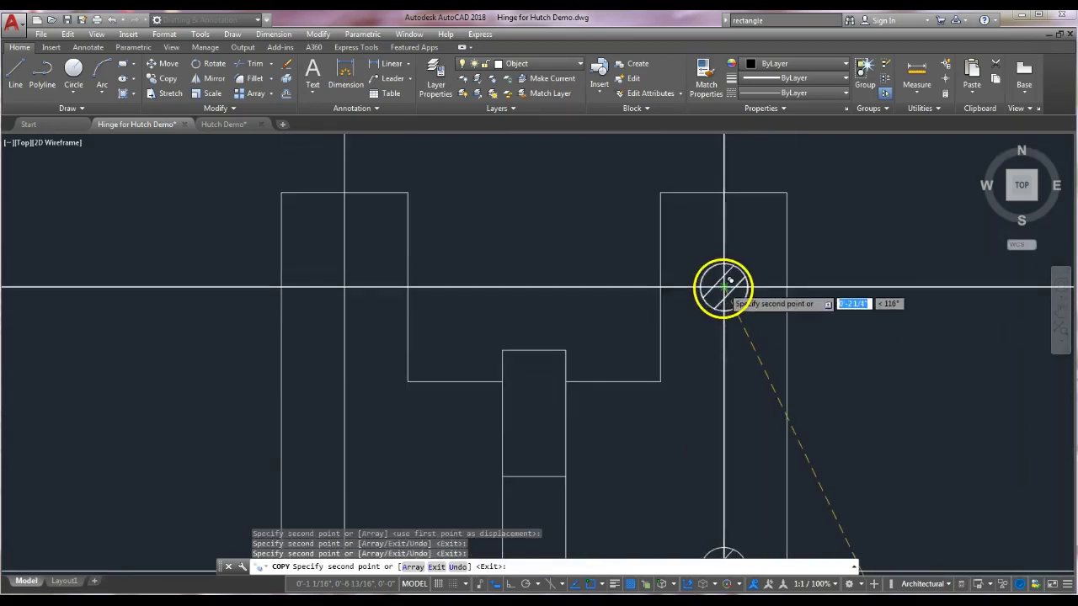
- Place screw head copies at the upper, middle and lower construction-line intersections of the new hinge's left leaf, and finish copying
left_click(341, 287)
mouse_move(380, 435)
middle_mouse_down()
mouse_move(464, 274)
mouse_move(455, 313)
middle_mouse_up()
left_click(457, 298)
middle_click_drag(460, 497, 507, 345)
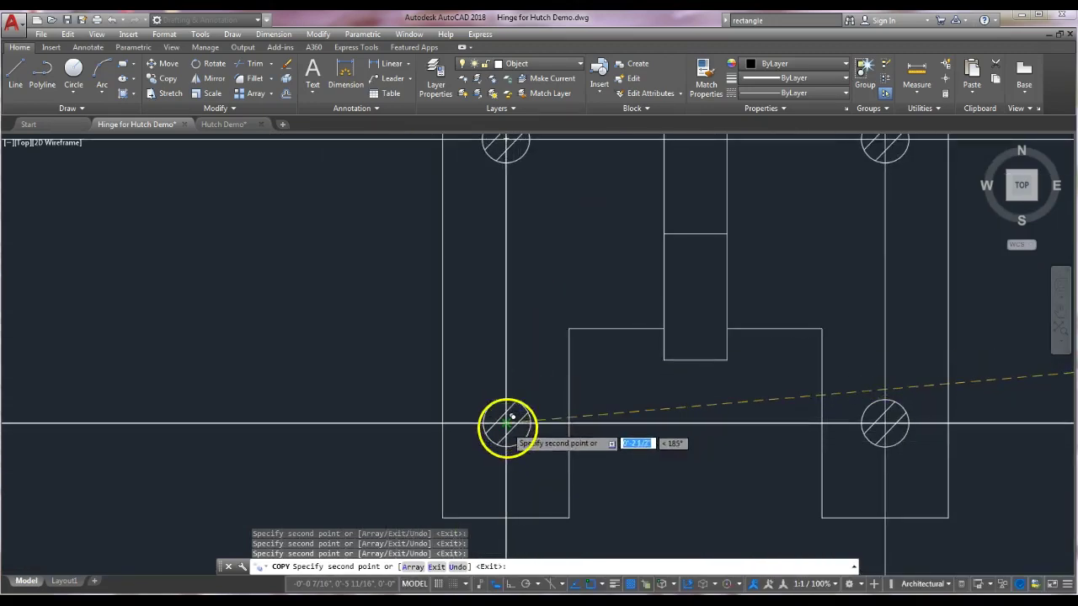
left_click(505, 422)
key("Escape")
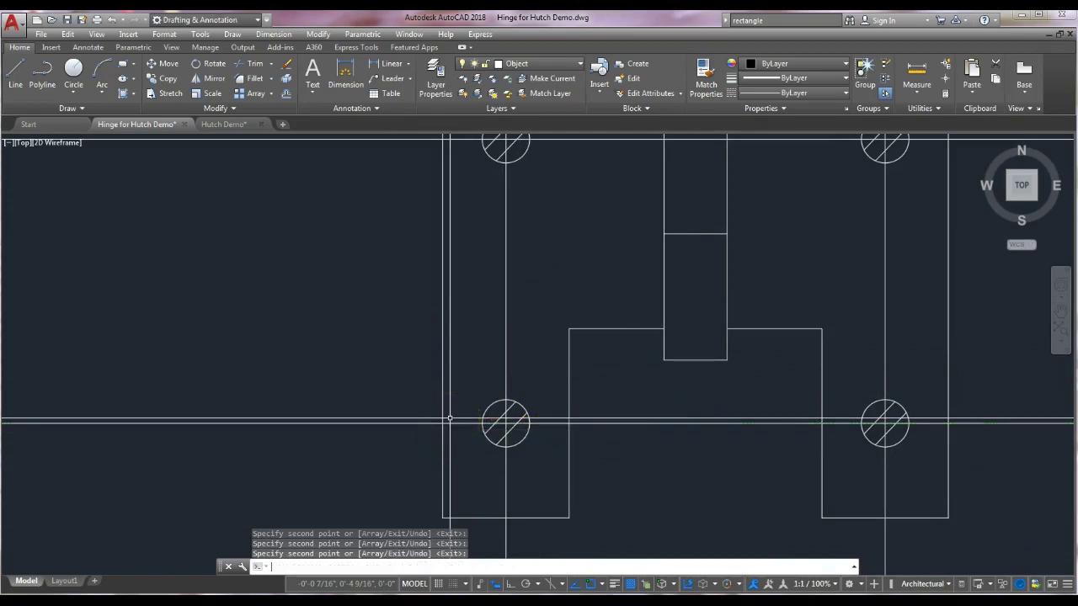
- Erase the horizontal and vertical construction lines along with the spare screw head beside the new hinge
scroll(438, 412, "down", 7)
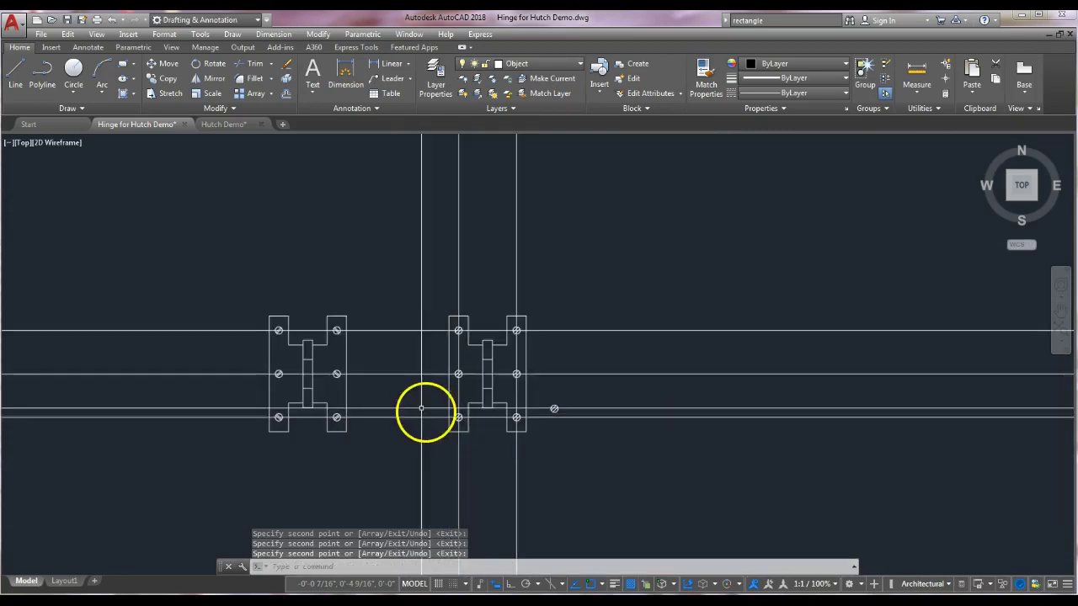
type("e")
key("Return")
left_click(649, 287)
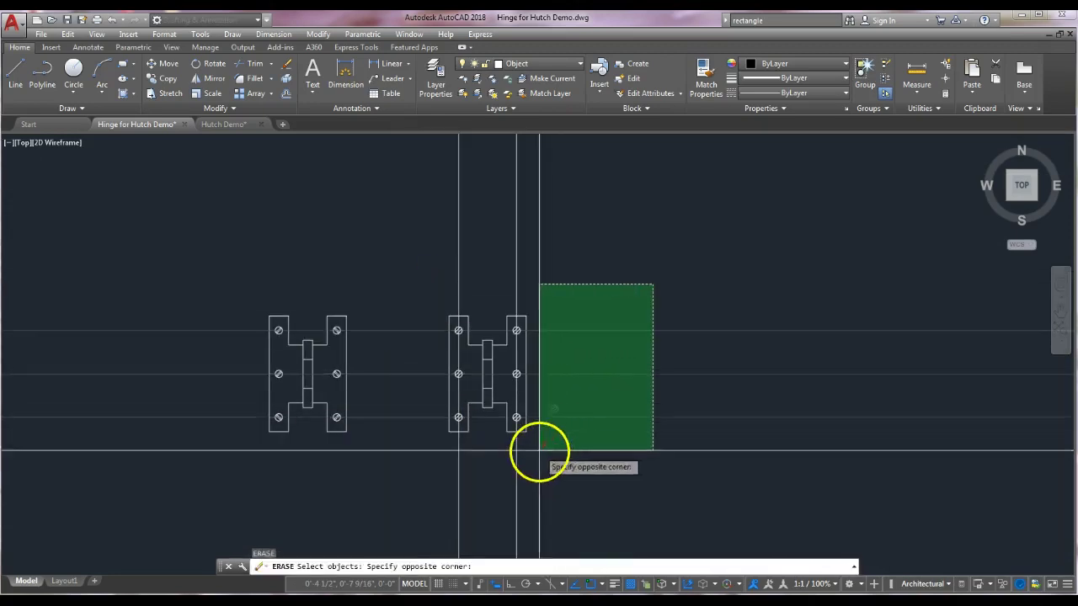
left_click(535, 450)
left_click(579, 296)
left_click(432, 283)
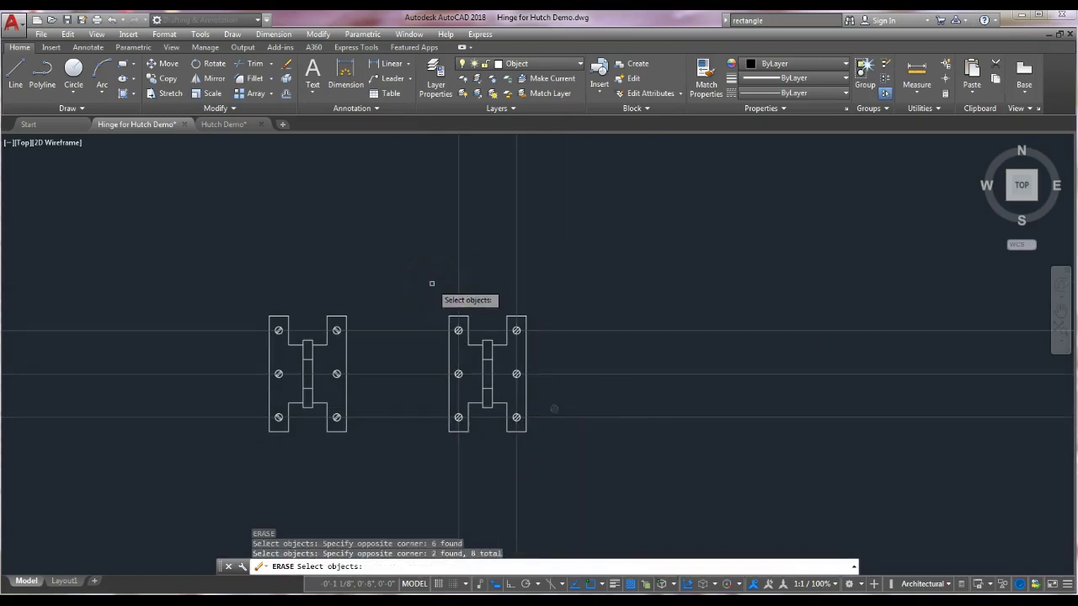
key("Return")
middle_click_drag(525, 440, 621, 413)
scroll(622, 383, "up", 4)
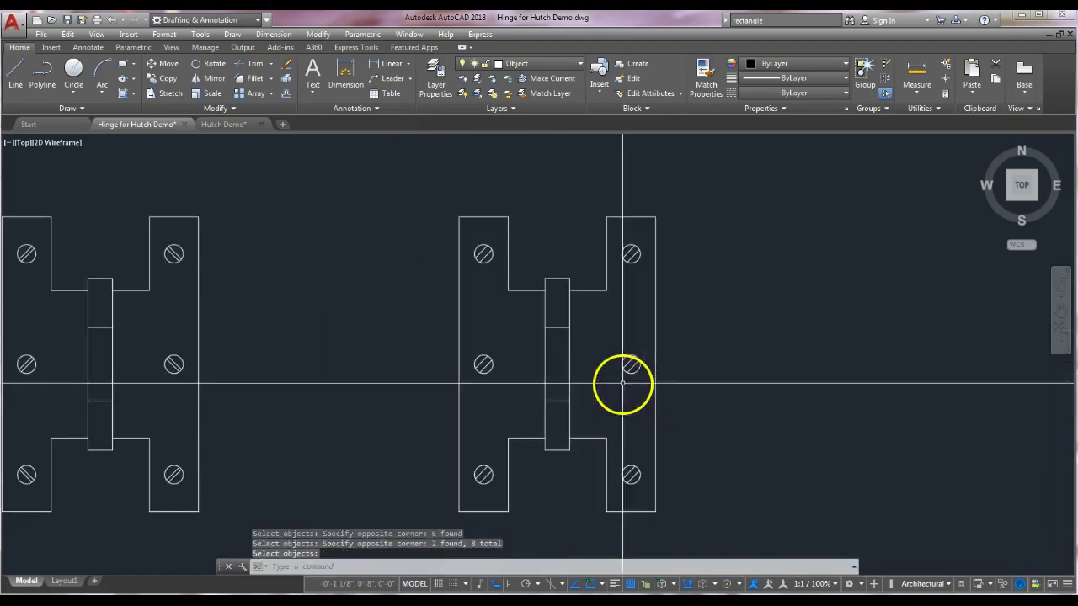
key("Escape")
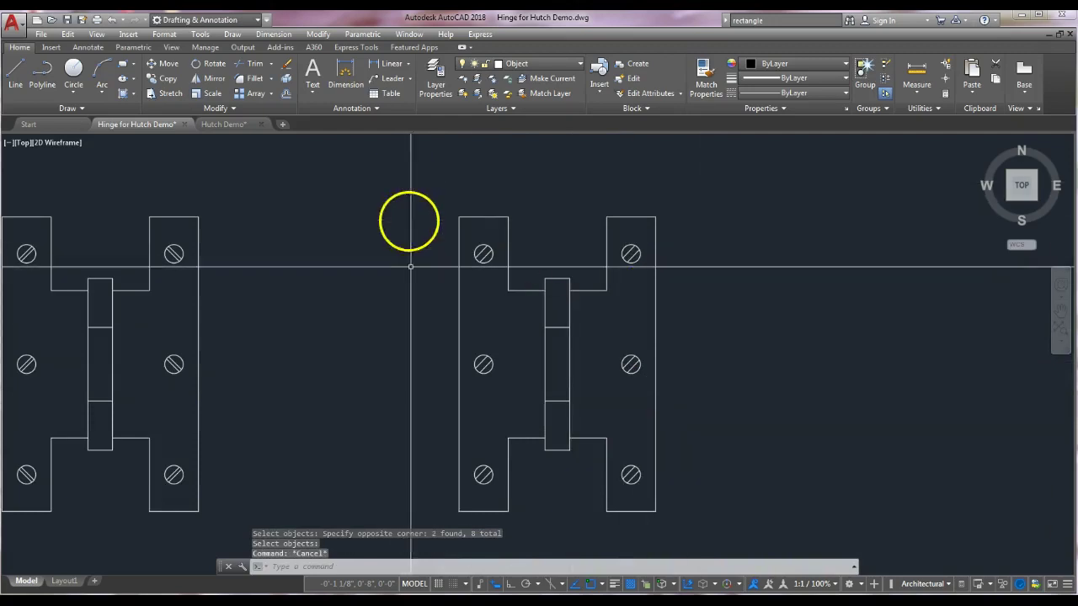
- Switch to Layout1, activate its viewport and shift the view so only the new hinge shows inside it
scroll(408, 286, "down", 3)
middle_click_drag(404, 317, 488, 306)
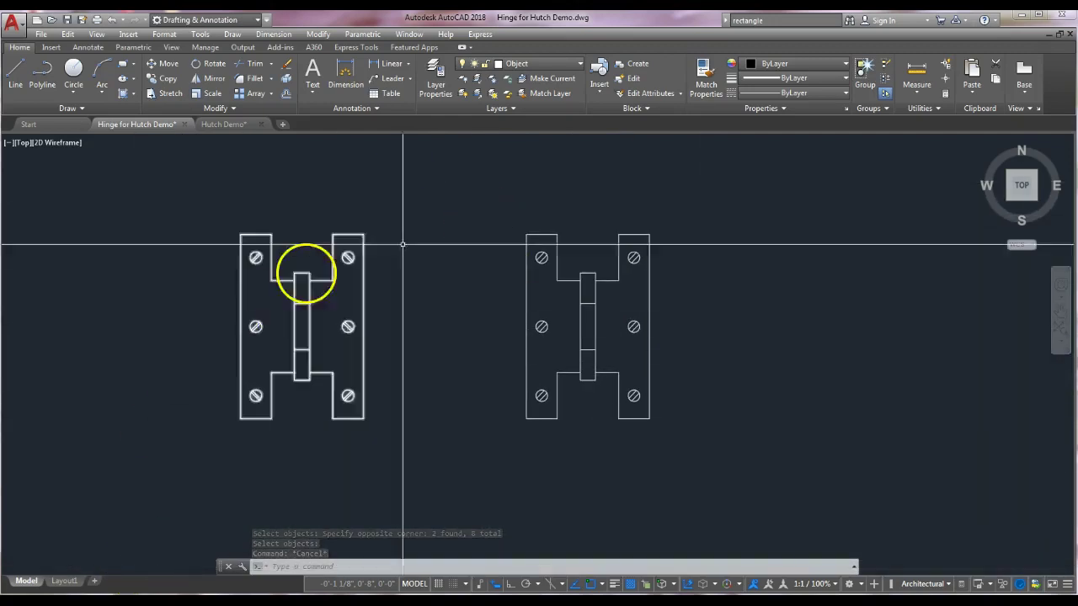
left_click(71, 566)
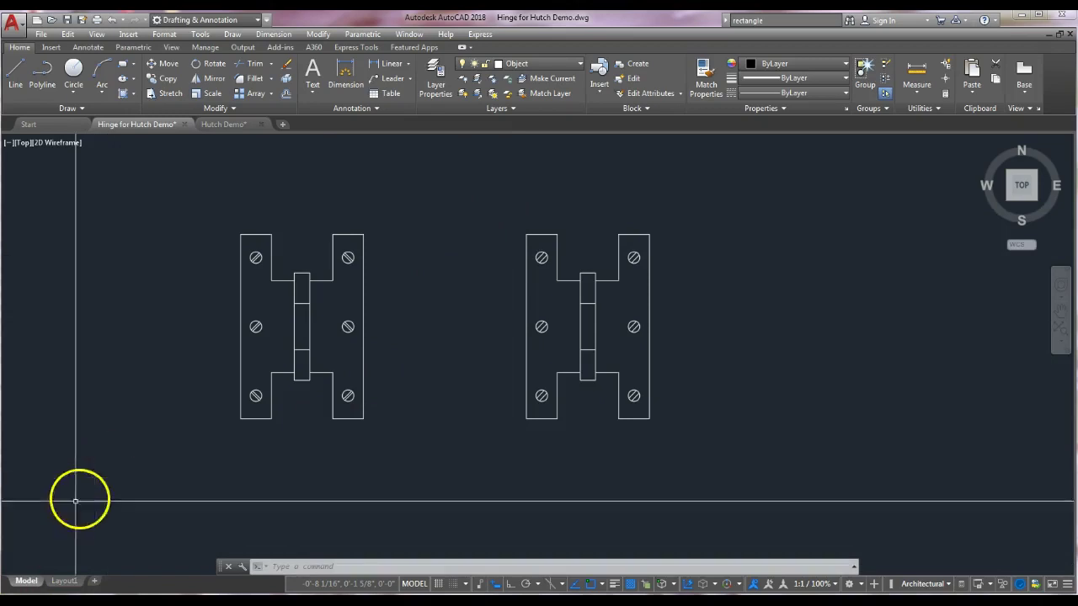
left_click(65, 581)
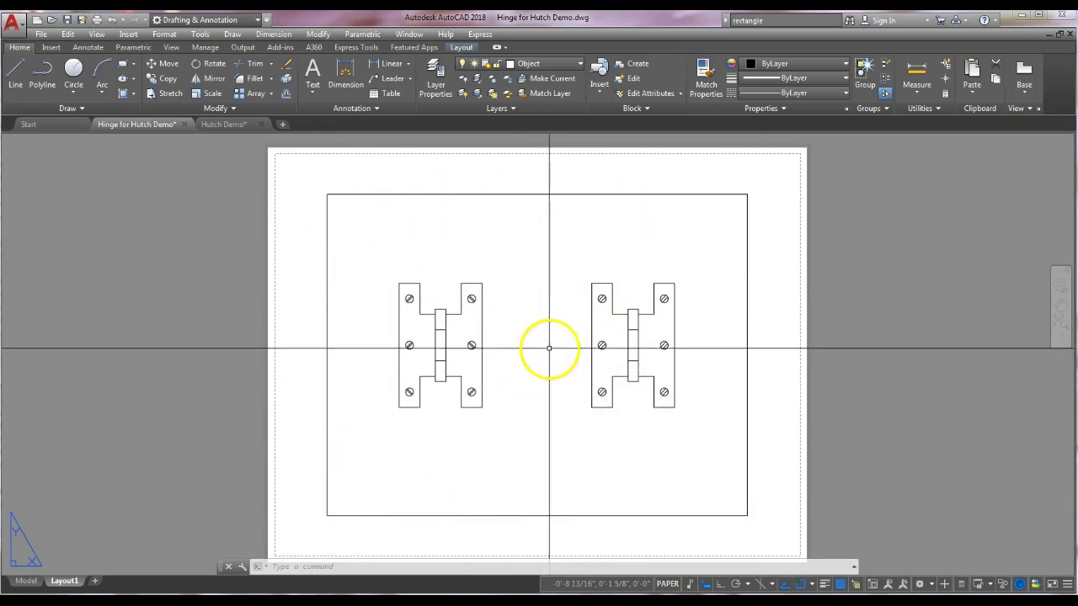
double_click(549, 348)
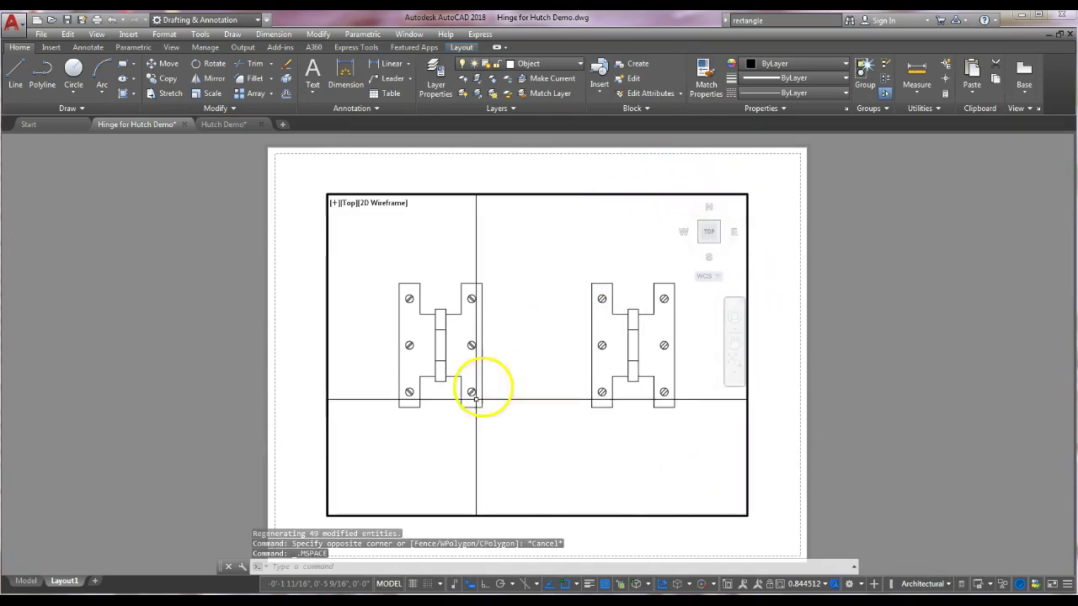
mouse_move(554, 375)
middle_mouse_down()
mouse_move(399, 373)
mouse_move(393, 384)
middle_mouse_up()
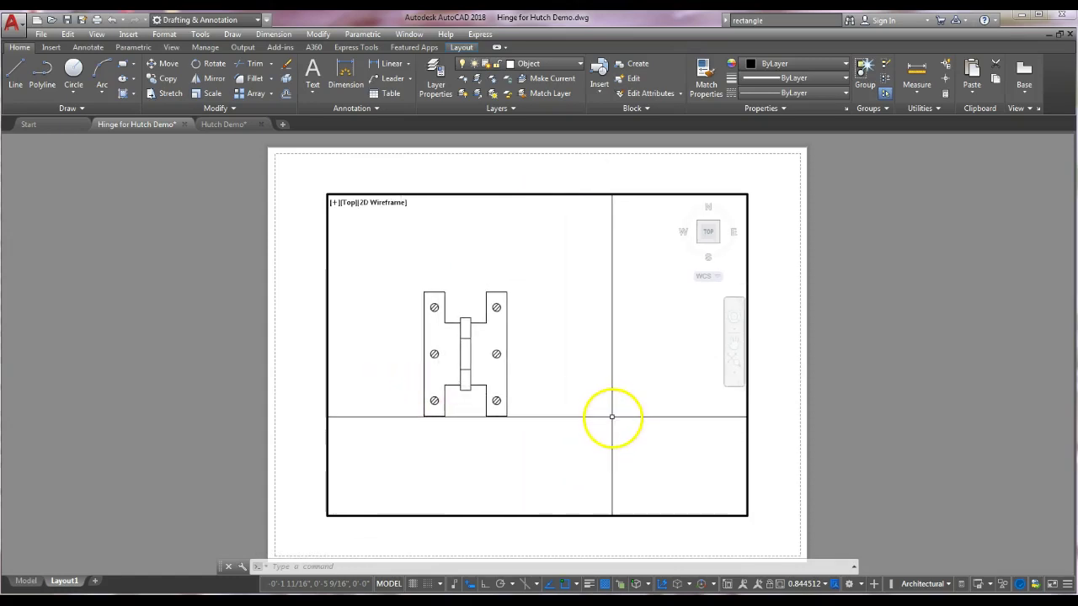
- Set the viewport scale to 1:1, lock the viewport and return to paper space
left_click(798, 583)
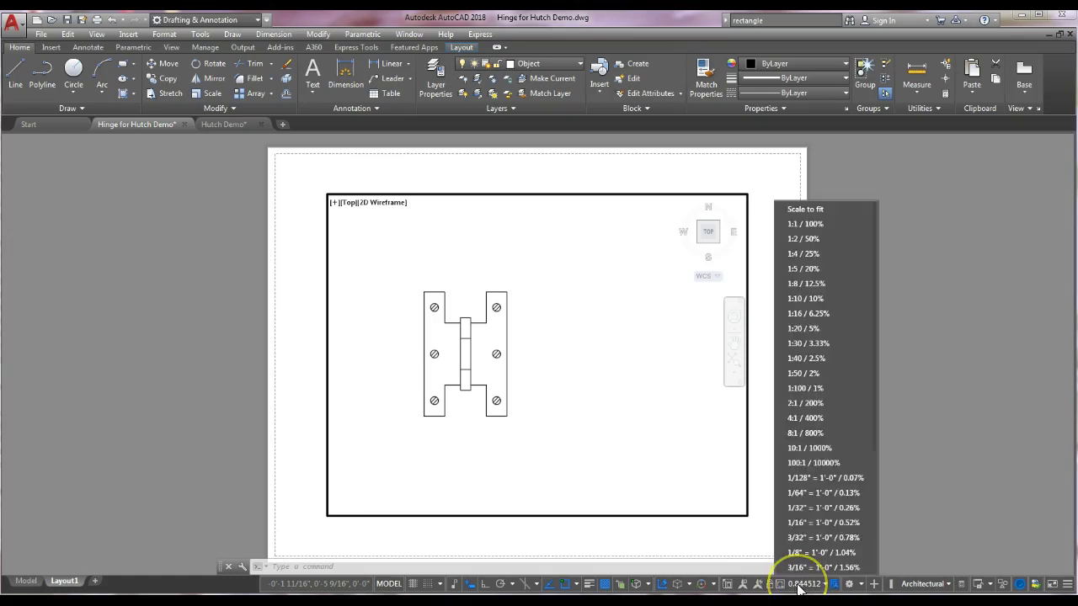
left_click(803, 223)
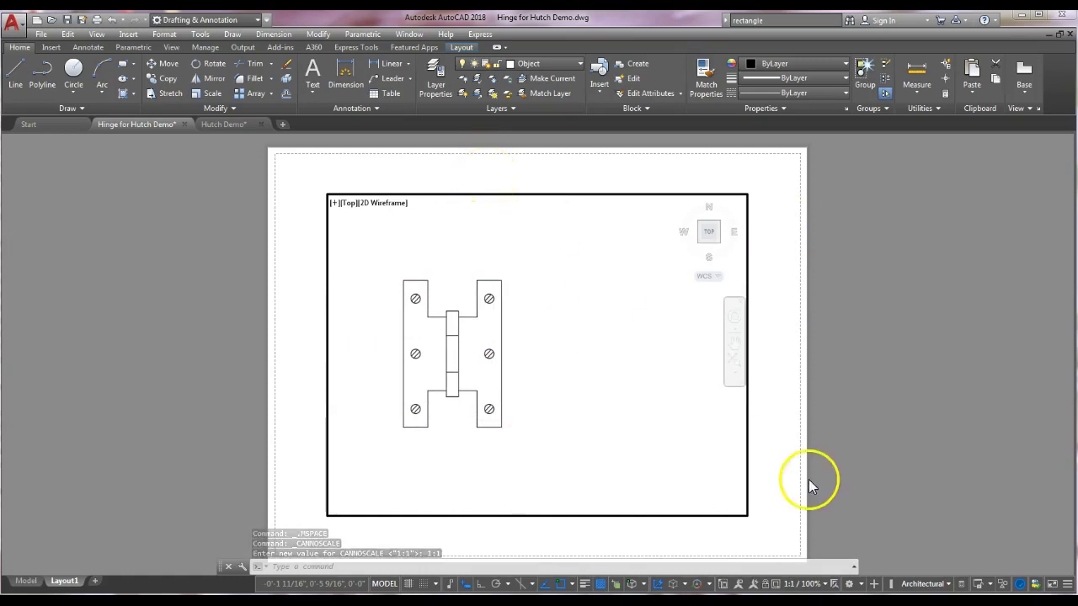
left_click(766, 584)
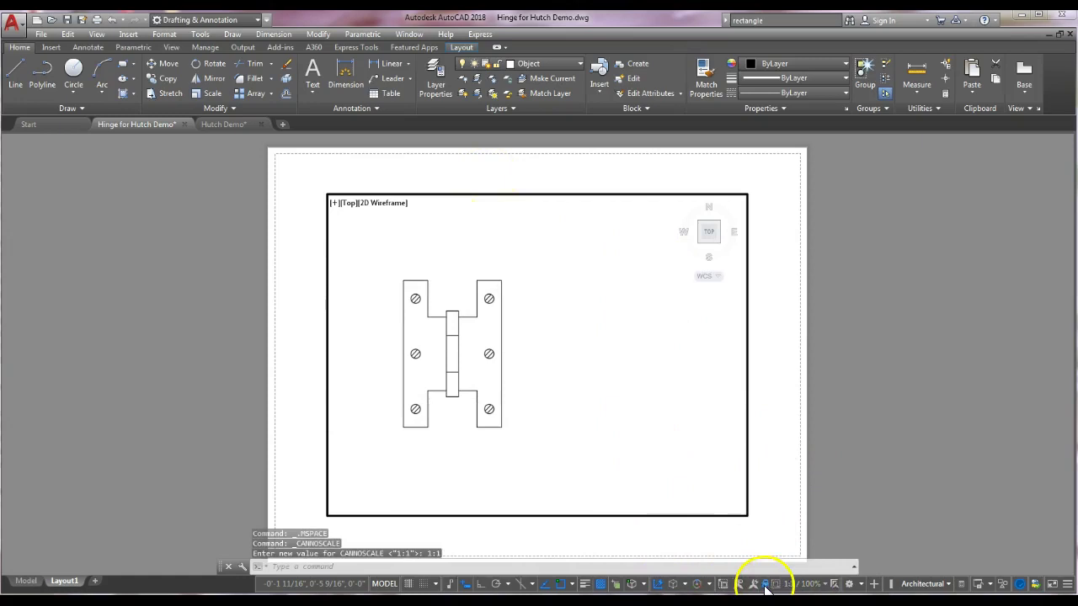
double_click(779, 468)
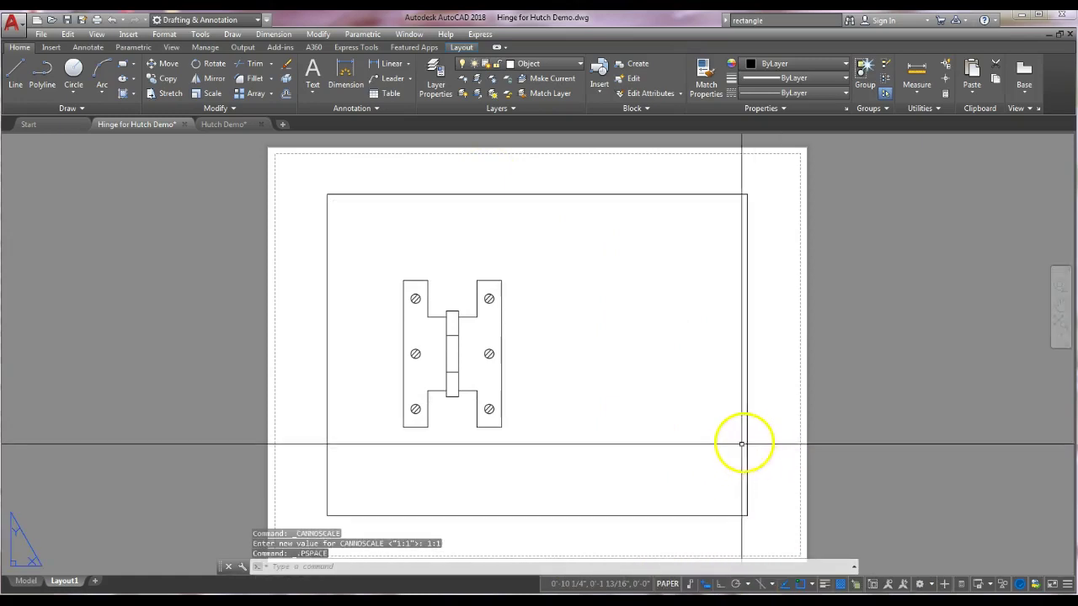
- Narrow the viewport around the new hinge by stretching its upper-right corner inward, and clear the selection
left_click(745, 440)
left_click(746, 194)
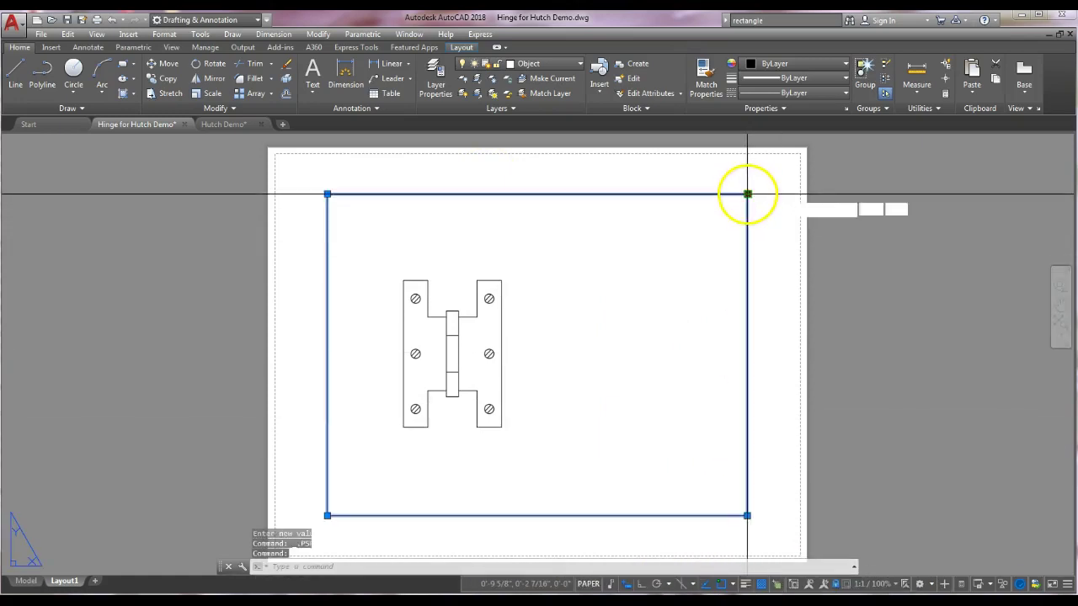
left_click(576, 194)
left_click(576, 194)
left_click(591, 193)
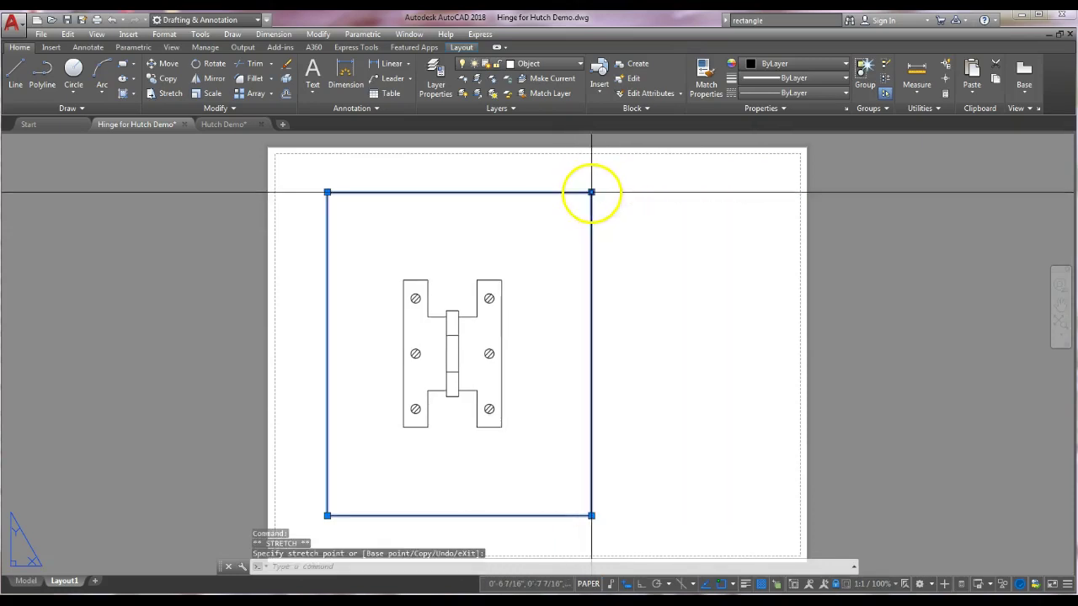
left_click(643, 443)
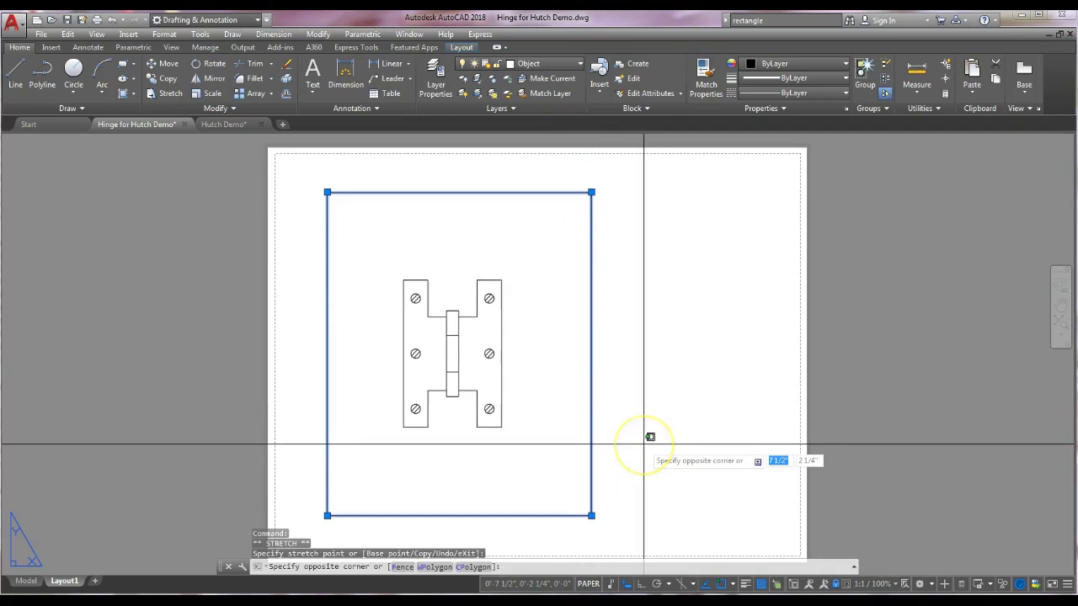
key("Escape")
key("Escape")
key("Escape")
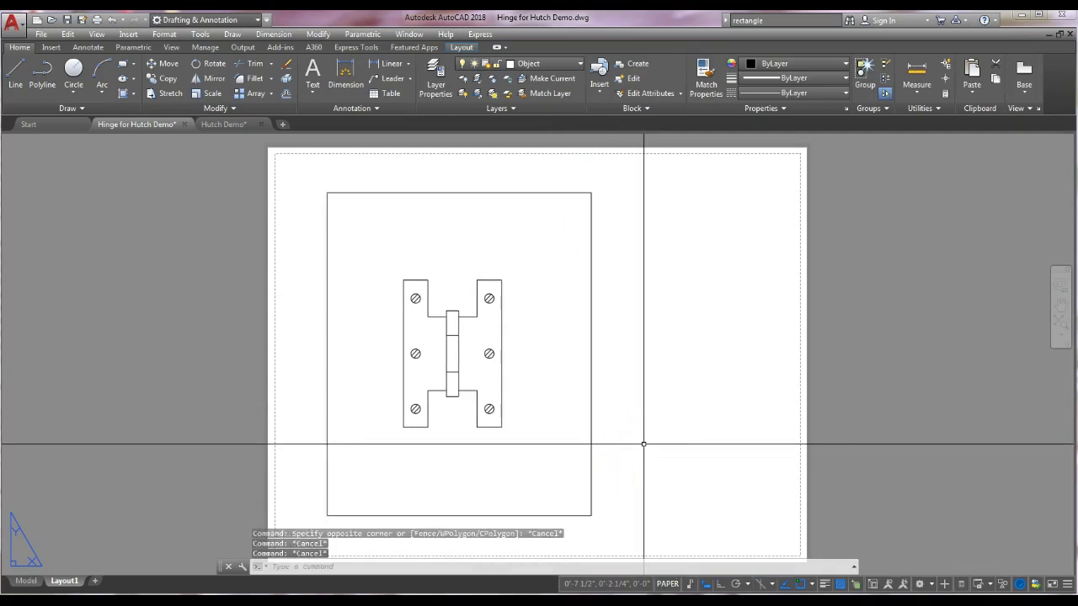
- Move the hinge viewport's border to the Viewport layer, clear the selection and make Viewport the current layer
left_click(657, 441)
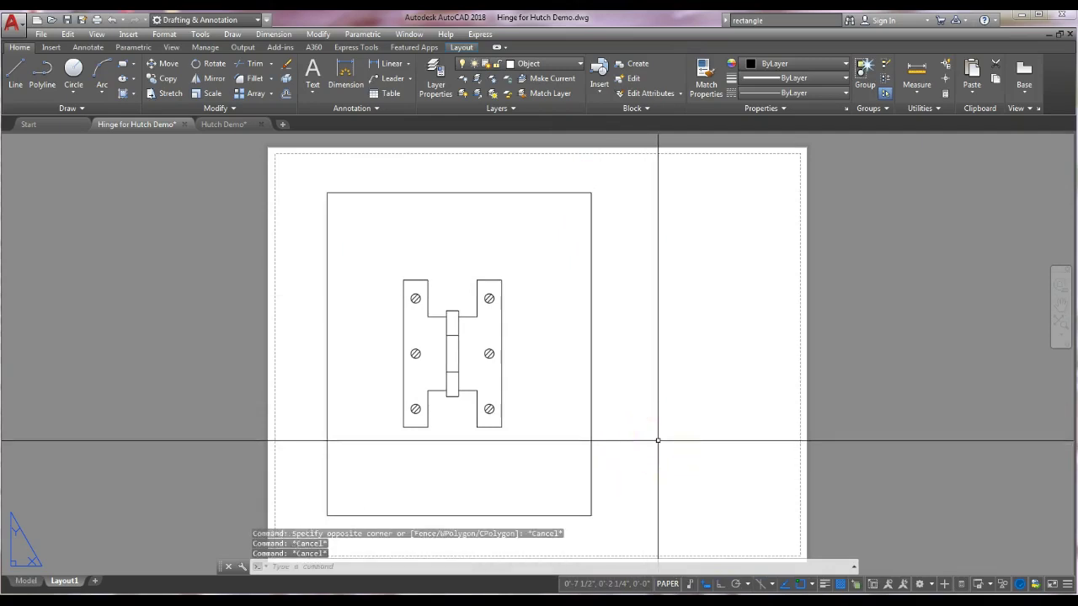
left_click(590, 410)
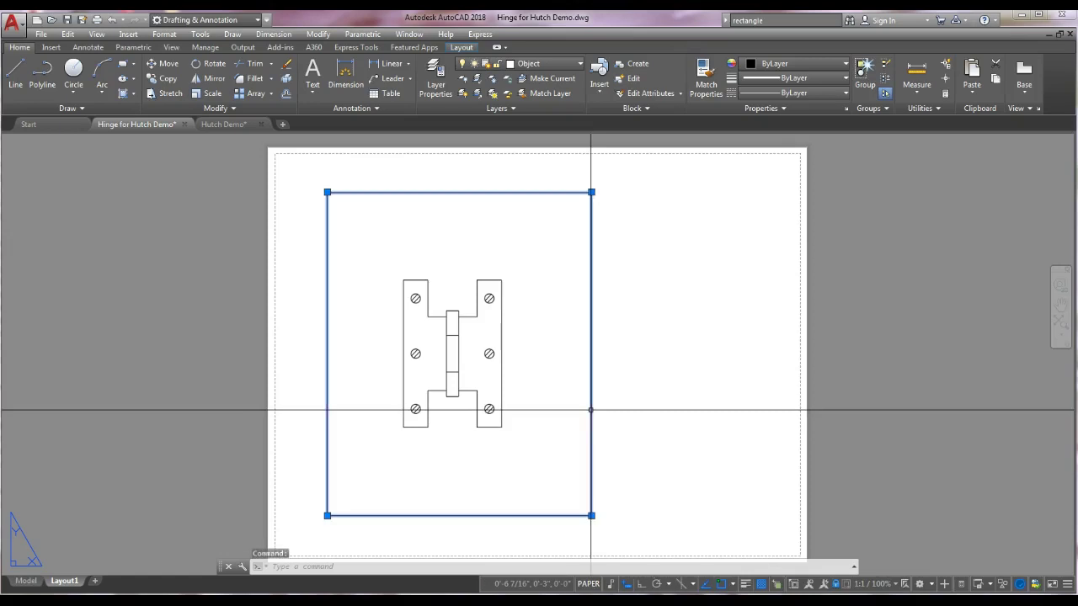
left_click(573, 65)
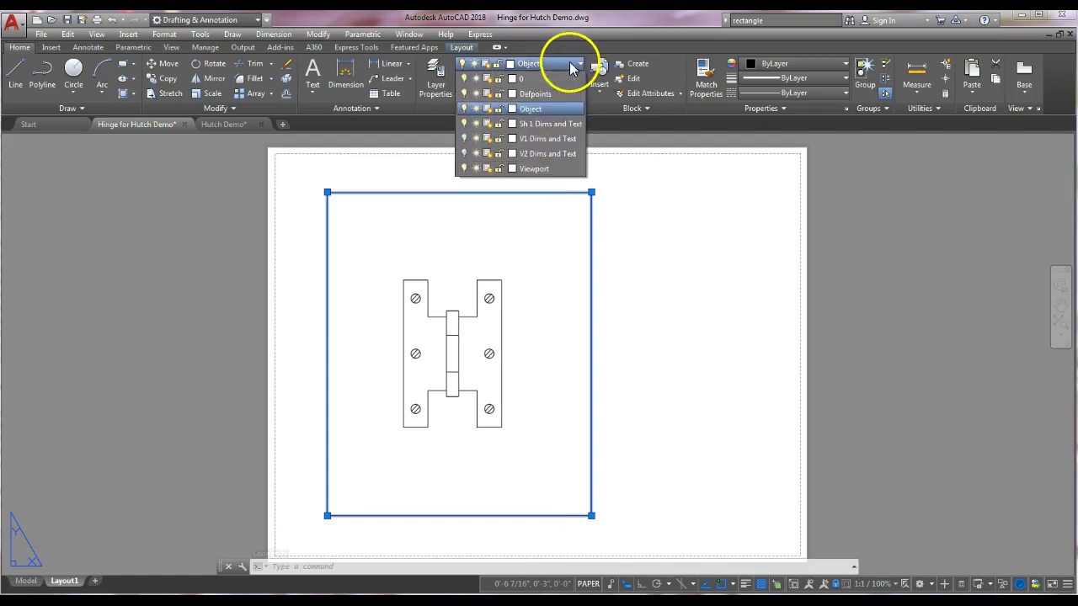
left_click(536, 168)
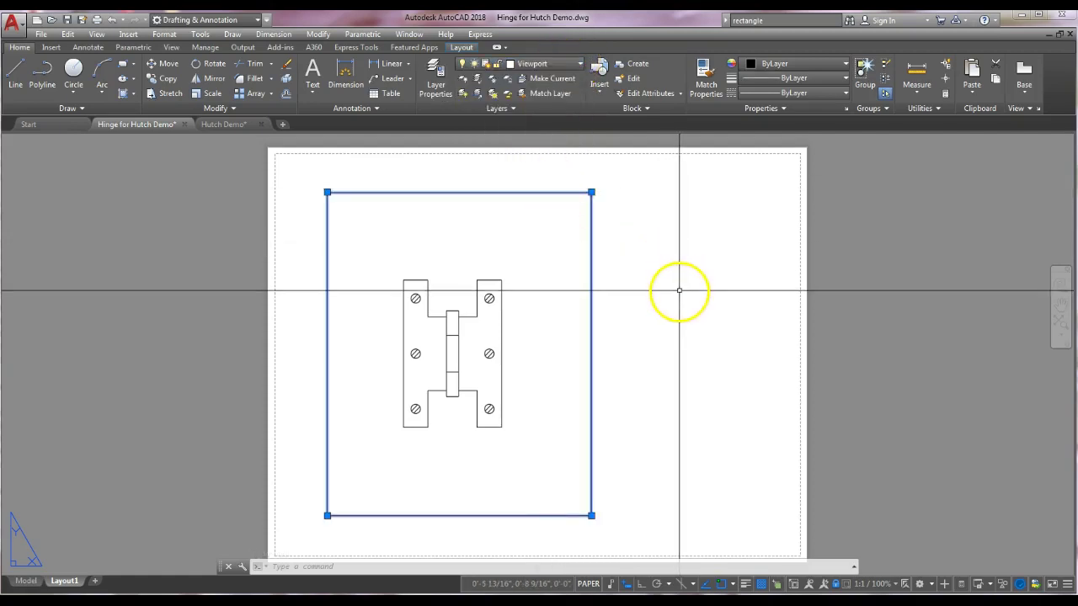
key("Escape")
key("Escape")
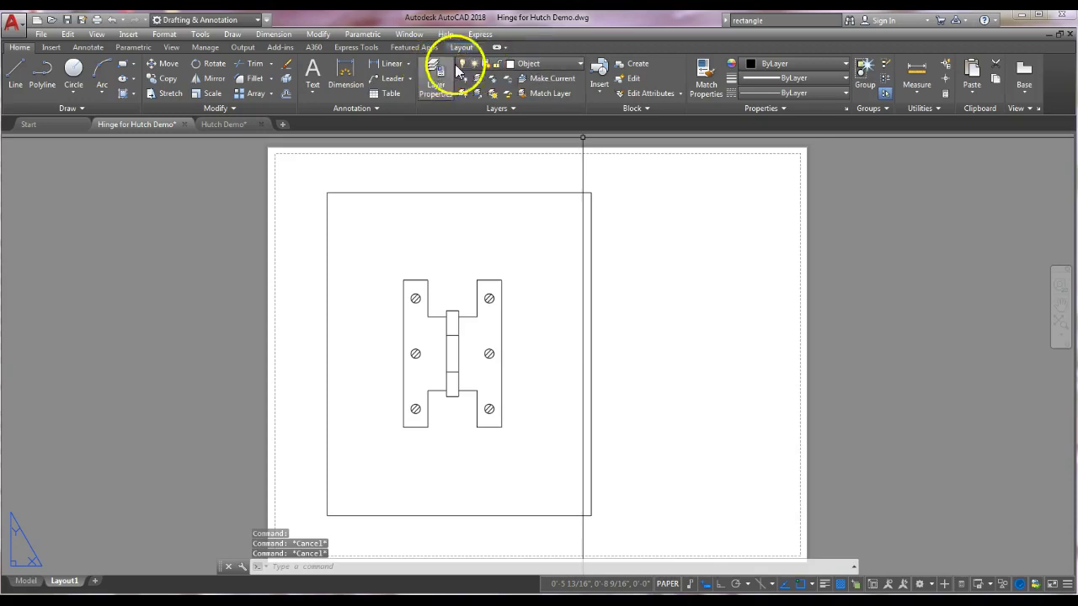
left_click(545, 64)
left_click(534, 168)
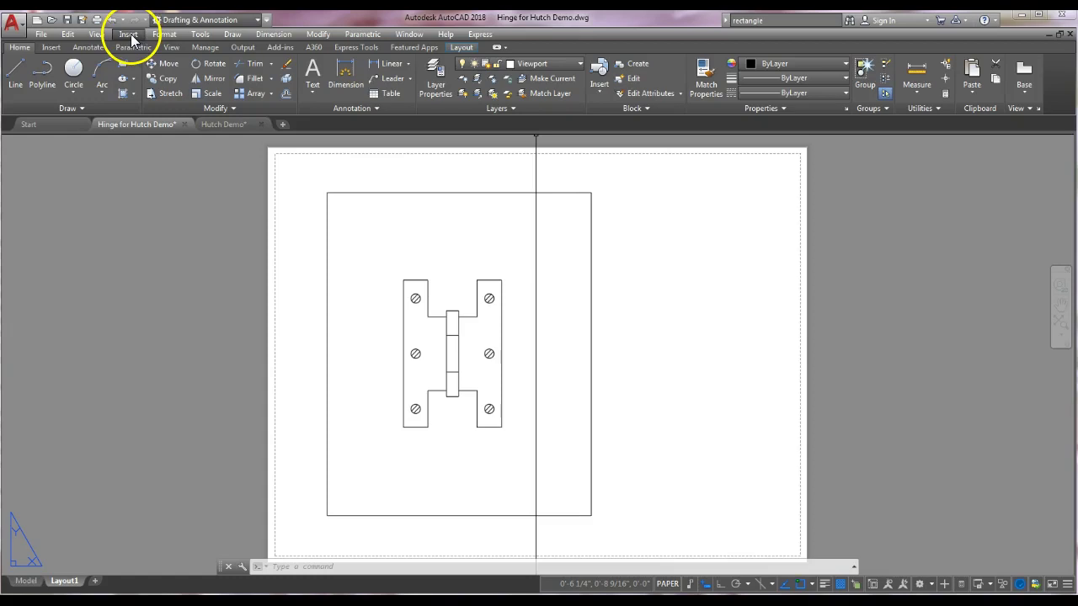
- Create a new single rectangular viewport about 2 5/8" wide by 2 7/16" high in the empty area right of the hinge viewport
left_click(266, 20)
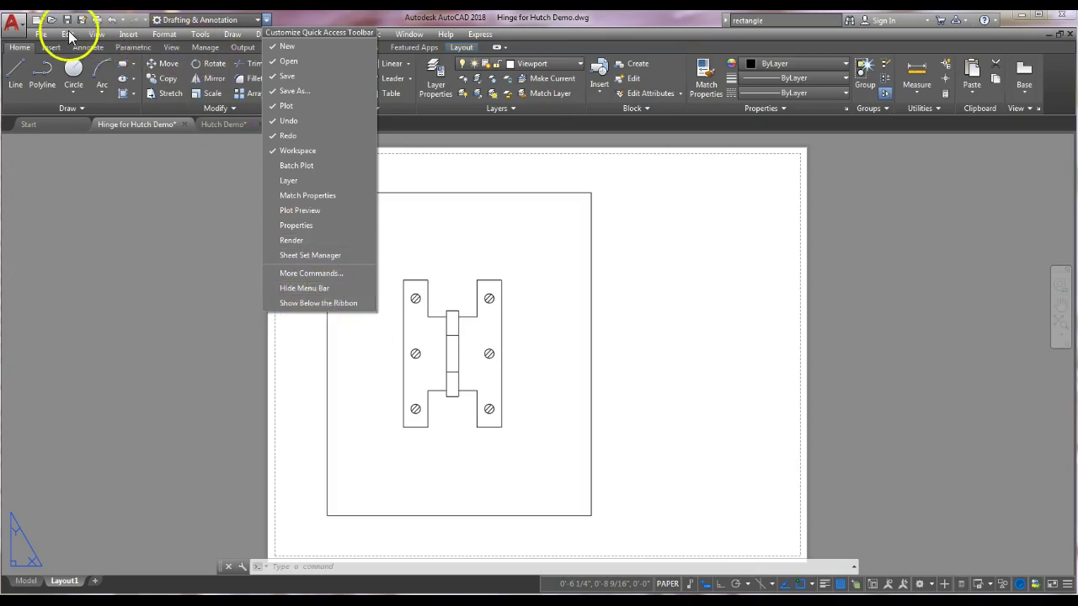
left_click(268, 20)
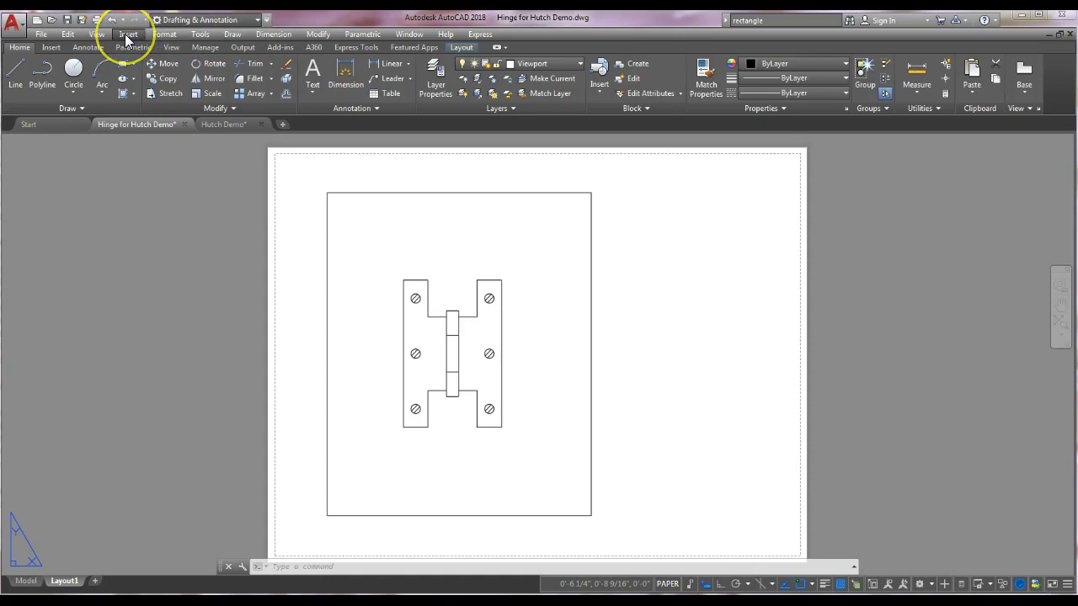
left_click(126, 35)
left_click(67, 35)
left_click(97, 34)
left_click(99, 35)
left_click(98, 35)
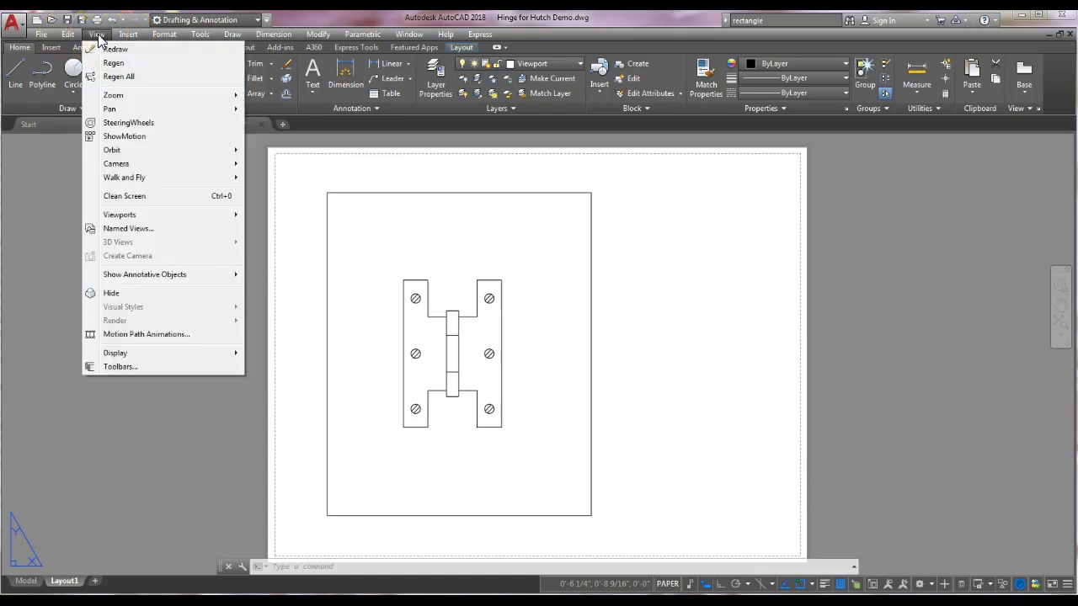
mouse_move(128, 219)
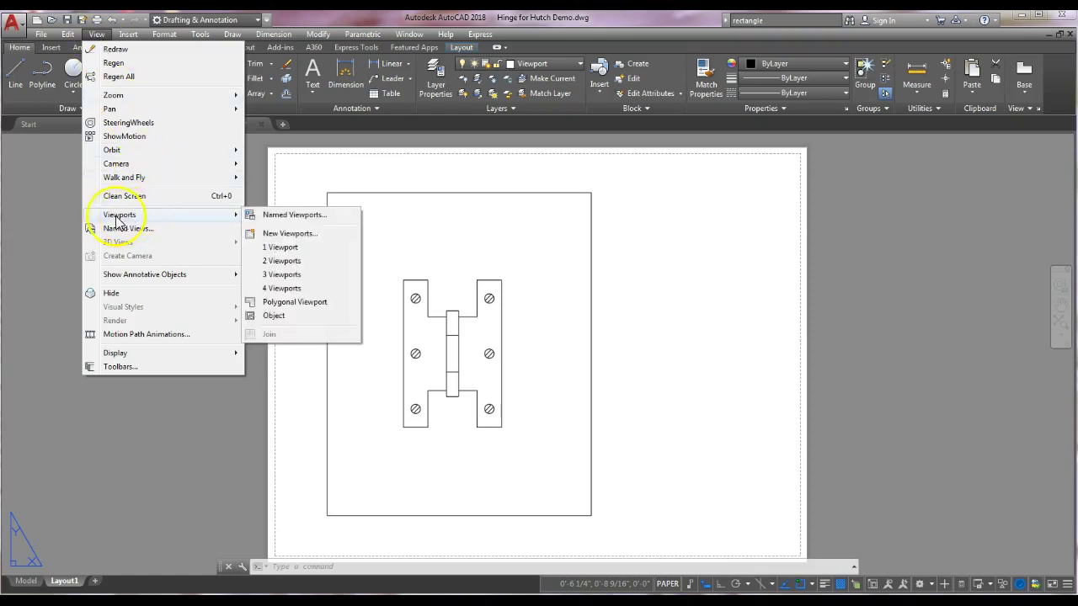
left_click(286, 247)
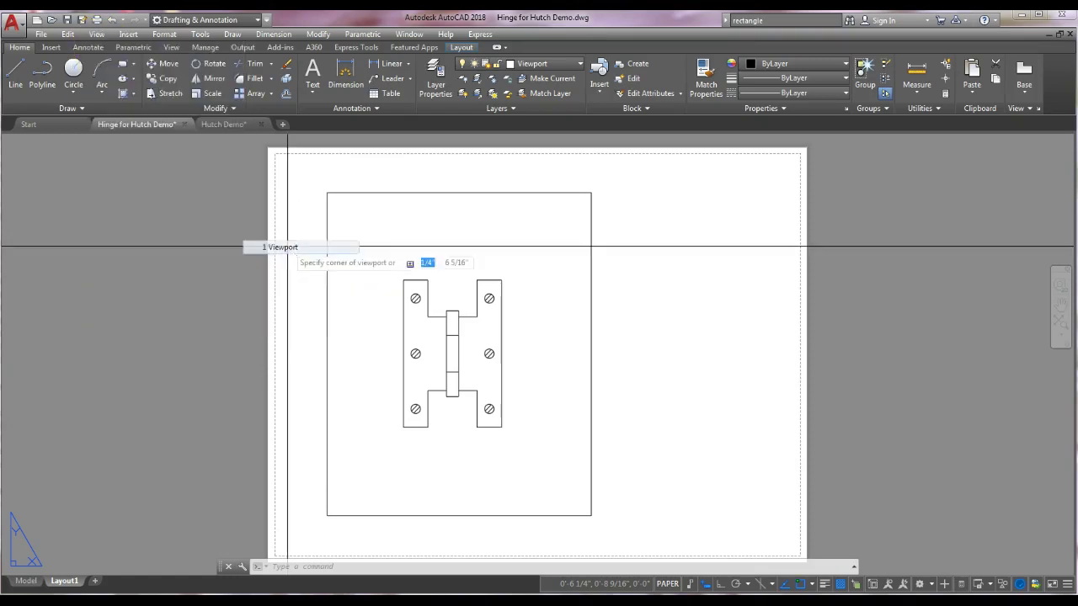
left_click(636, 310)
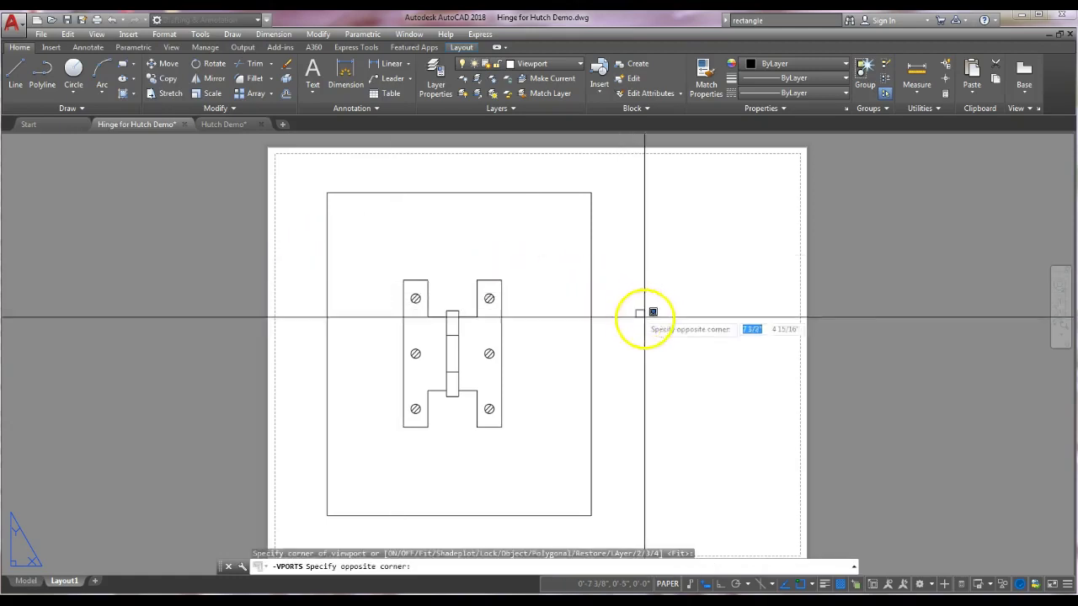
left_click(765, 431)
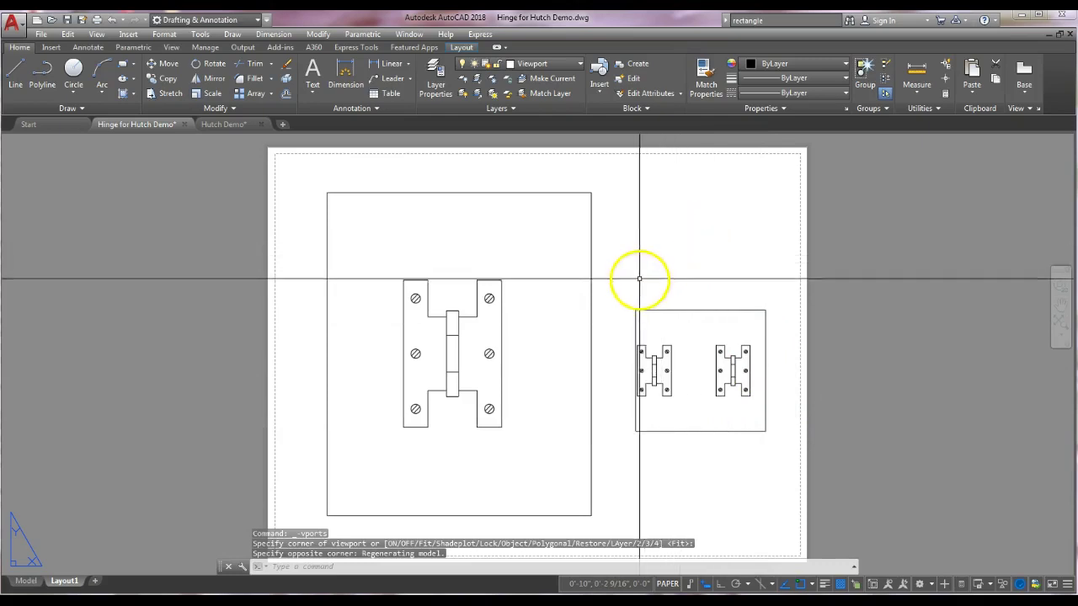
- Activate the new small viewport and frame a single slotted screw head of the hinge inside it
double_click(687, 368)
scroll(707, 376, "up", 3)
scroll(720, 375, "up", 2)
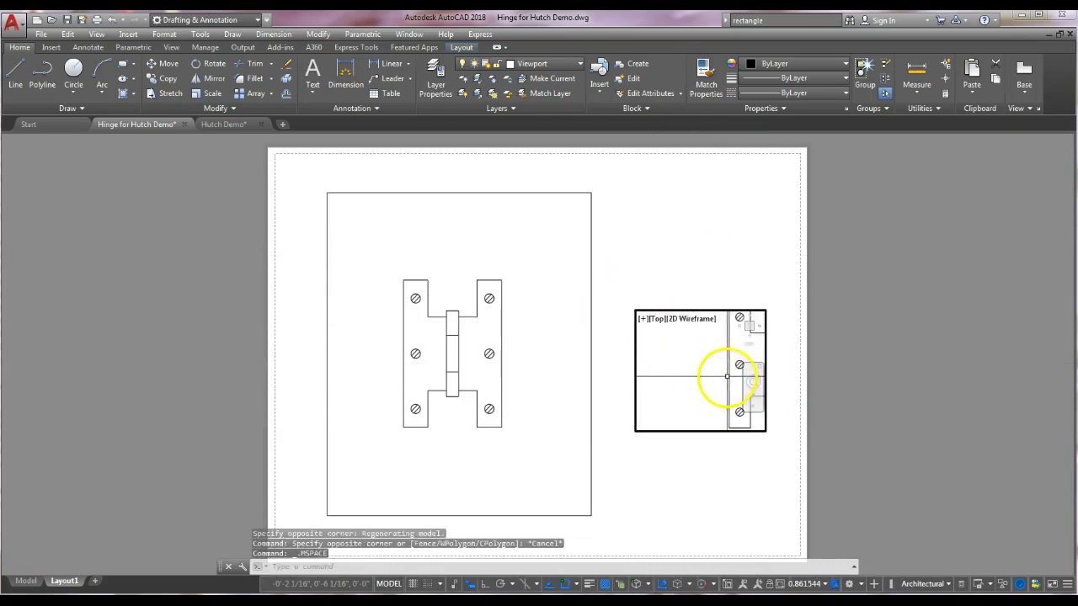
scroll(621, 378, "up", 2)
scroll(663, 378, "up", 5)
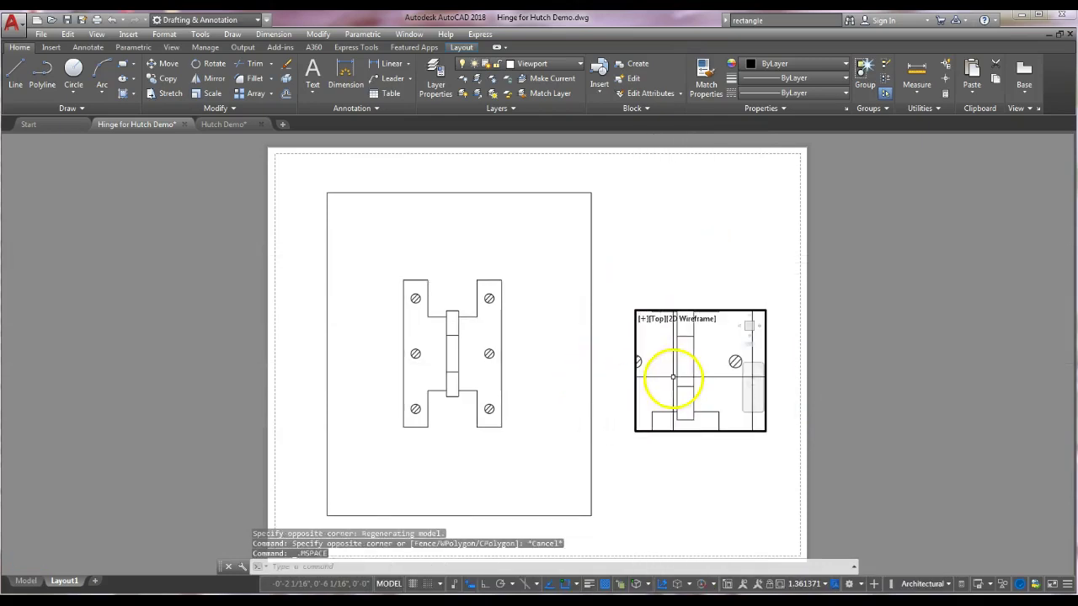
middle_click_drag(666, 378, 746, 387)
scroll(736, 386, "up", 2)
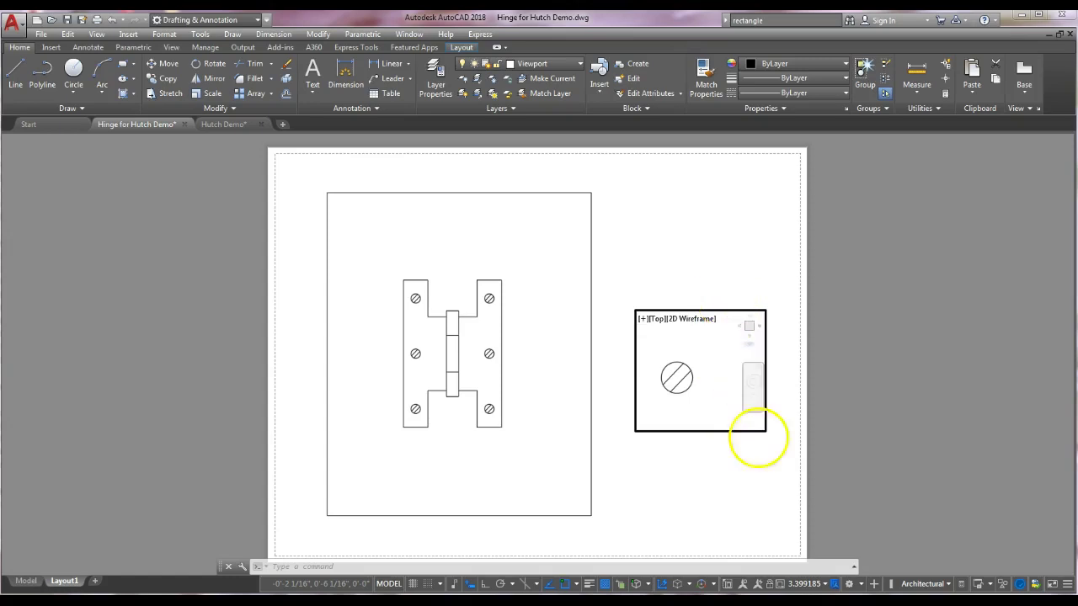
- Set the screw head viewport's scale to 4:1, lock the viewport and return to paper space
left_click(806, 584)
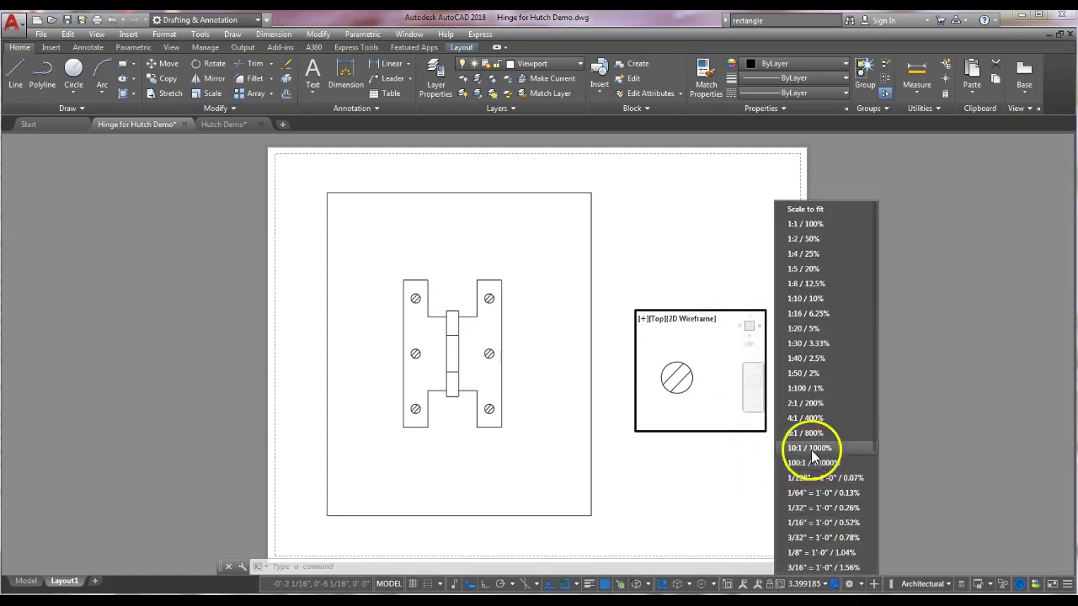
left_click(804, 418)
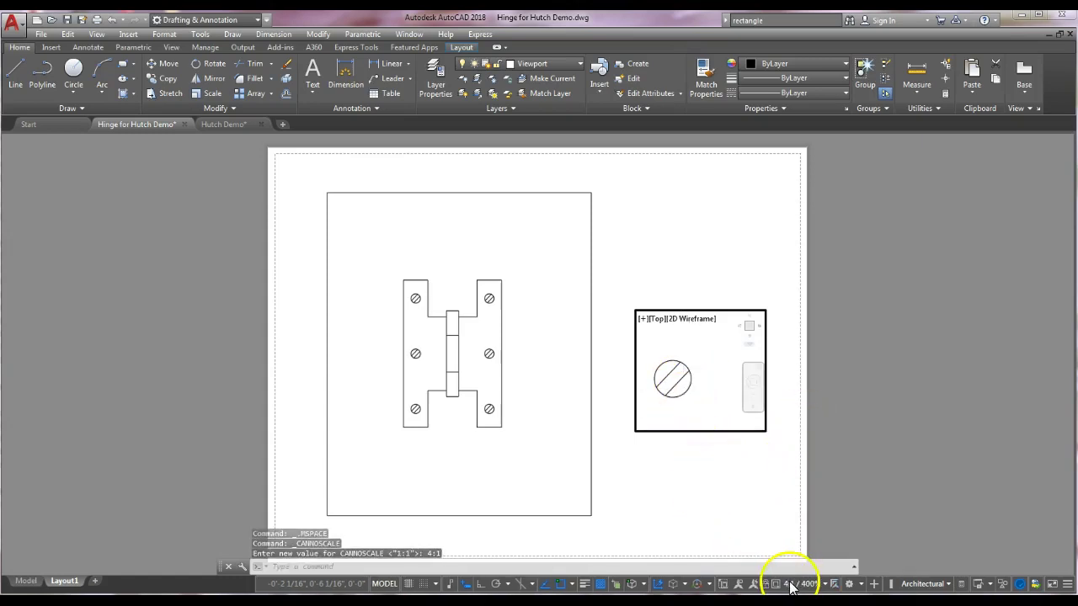
double_click(724, 491)
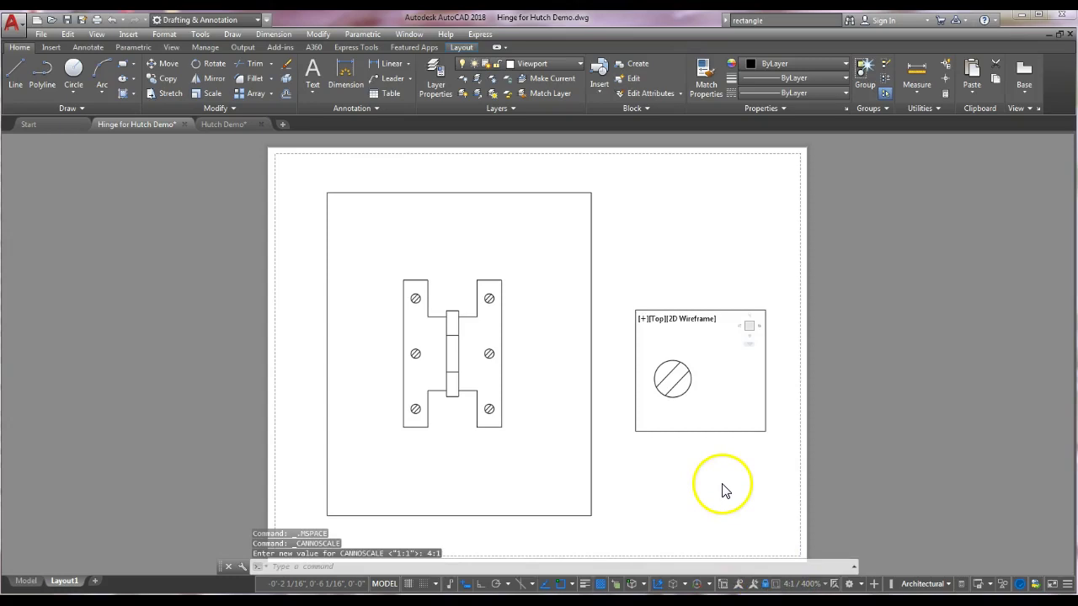
key("Escape")
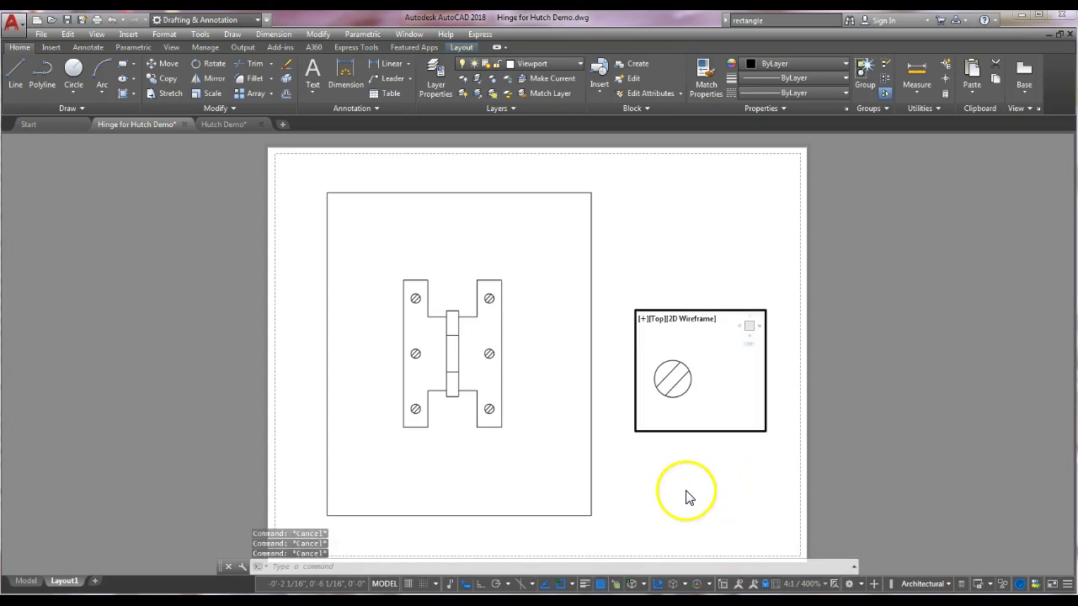
double_click(687, 497)
left_click(686, 492)
key("Escape")
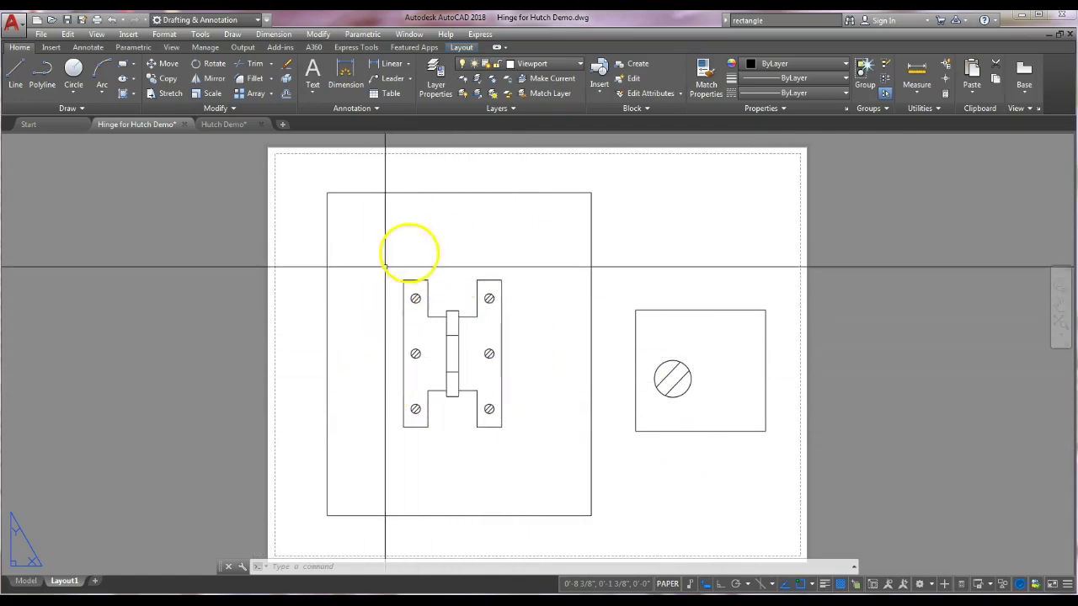
- Make the V1 Dims and Text layer current and keep it turned on
left_click(579, 62)
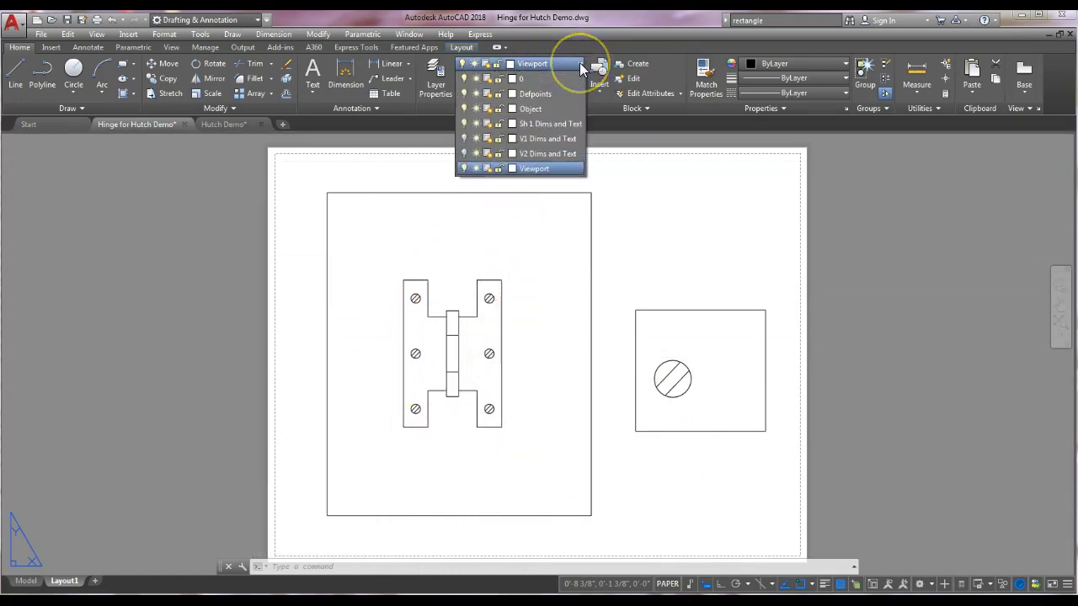
left_click(544, 138)
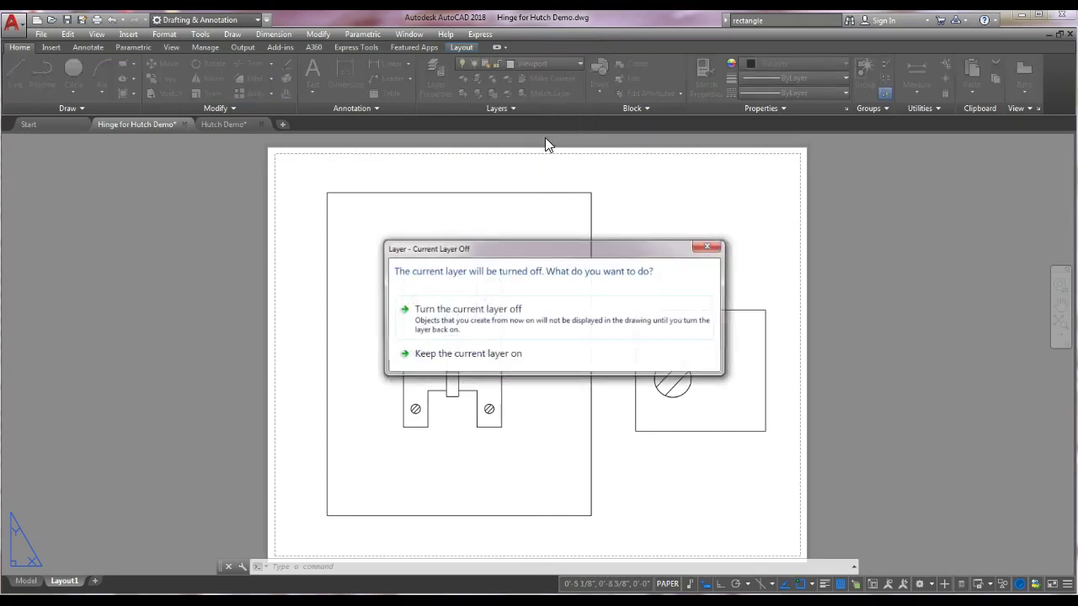
left_click(495, 354)
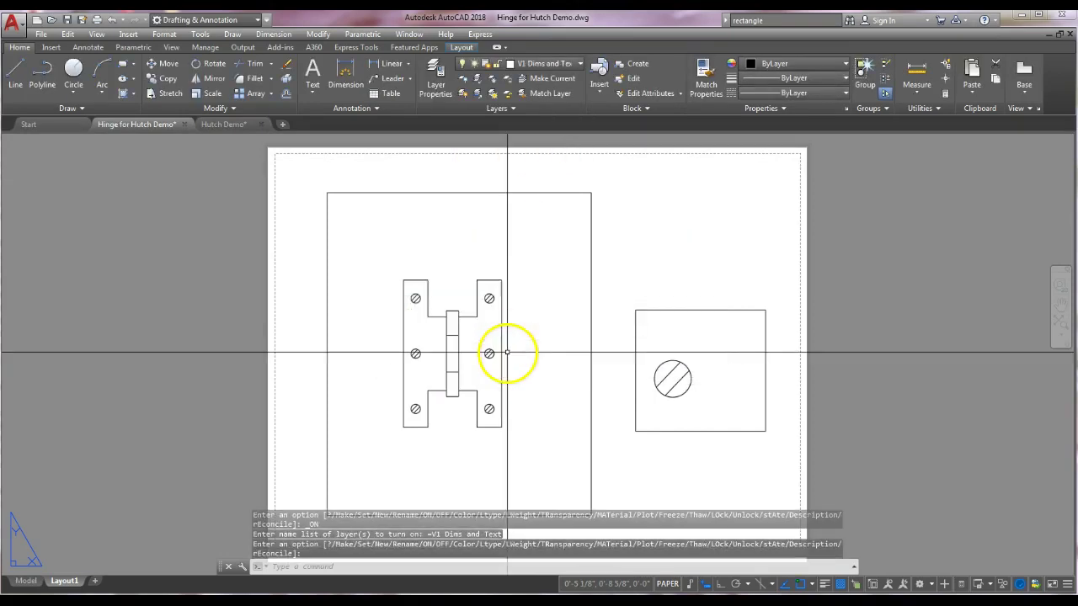
left_click(546, 64)
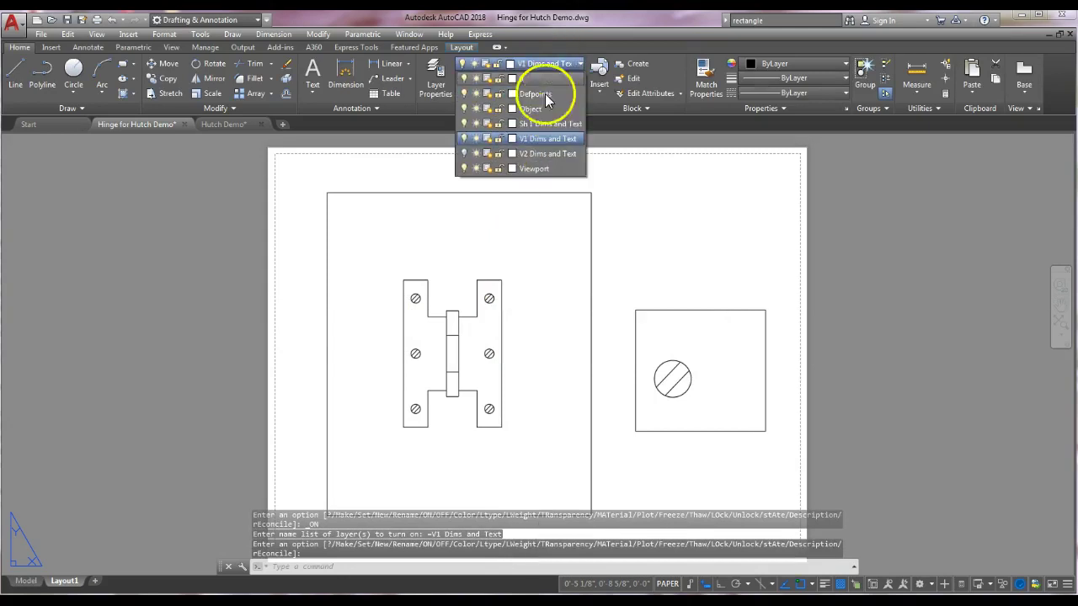
left_click(544, 145)
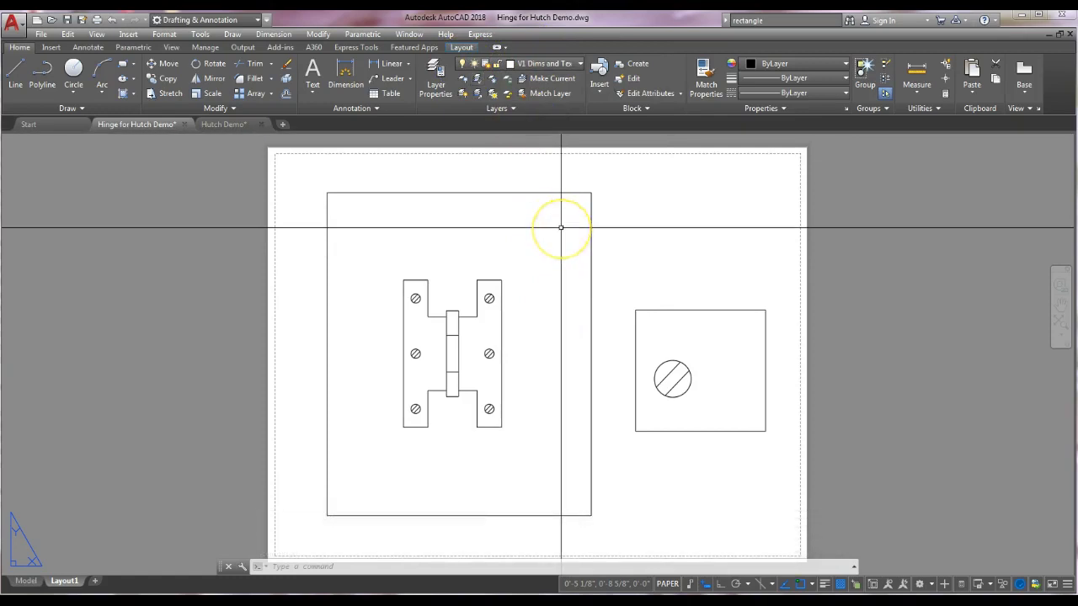
left_click(514, 214)
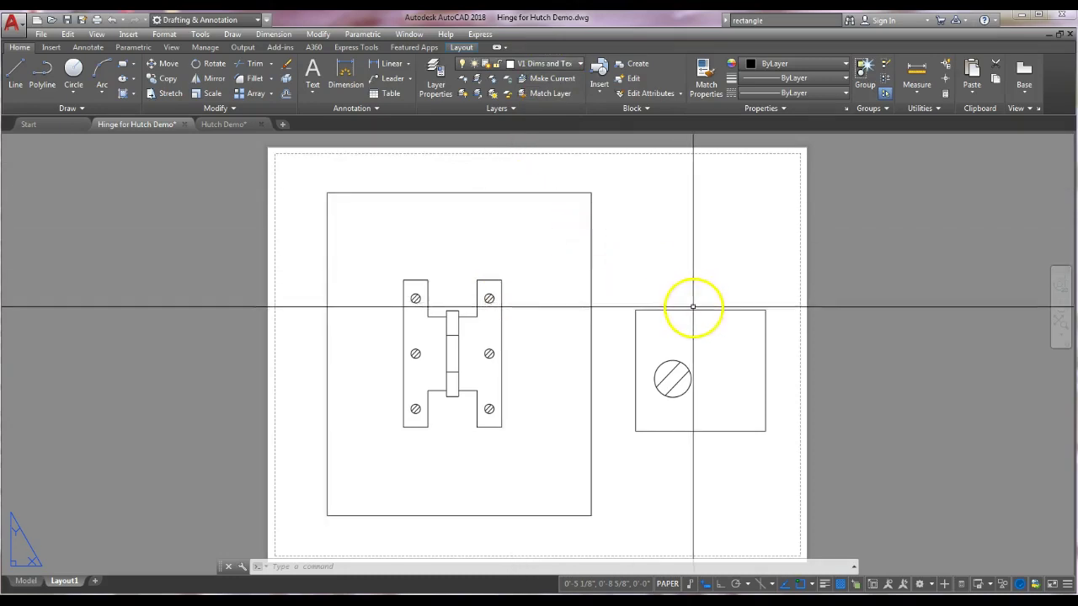
- Activate the hinge viewport and dimension the vertical depth of the left leaf's upper notch, placing the dimension line left of the hinge
double_click(527, 273)
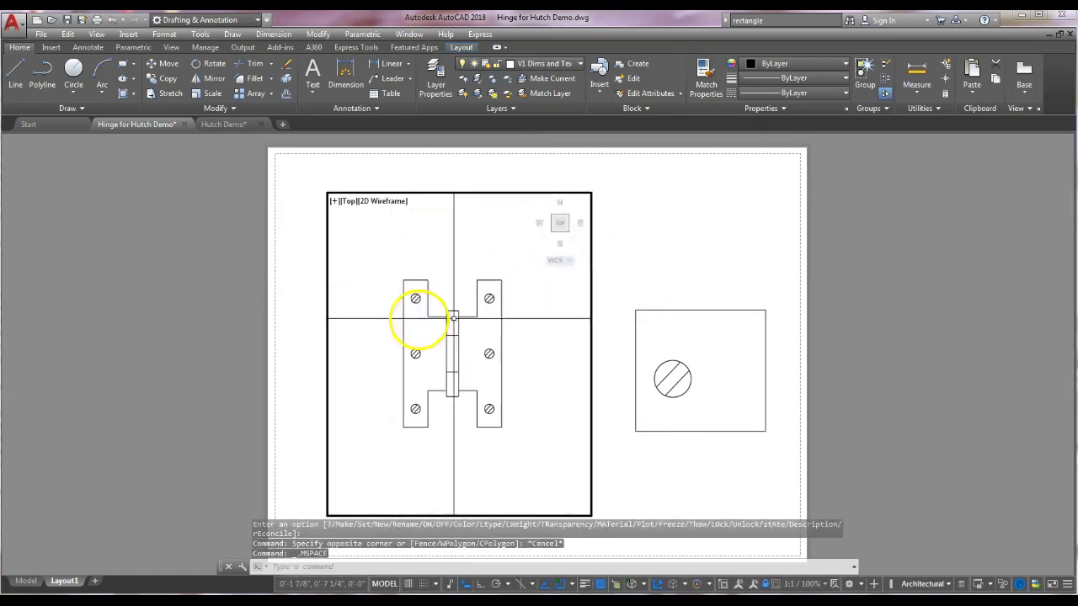
left_click(77, 48)
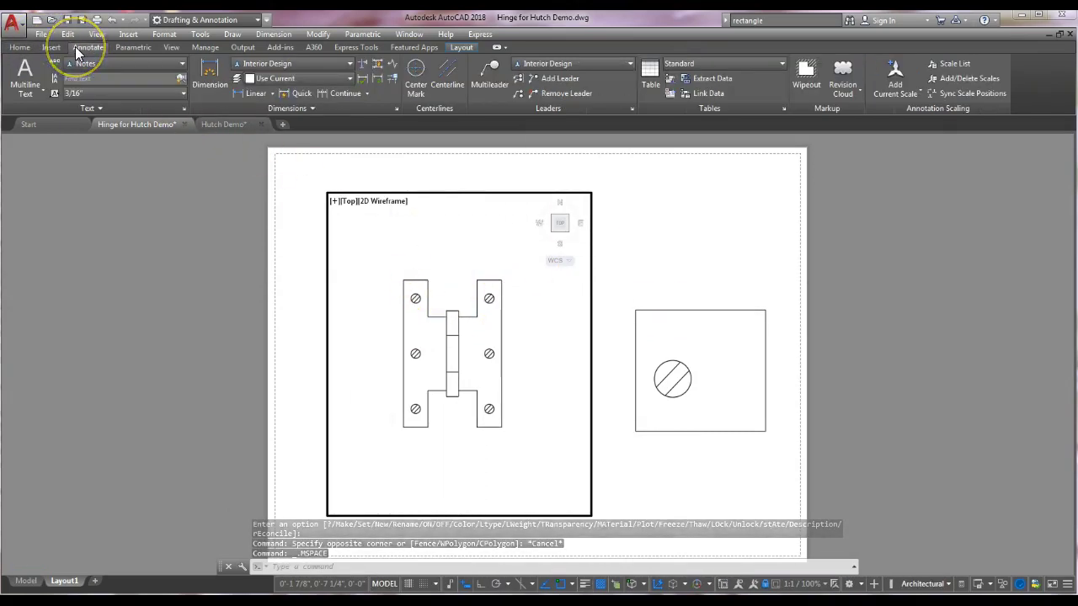
left_click(214, 66)
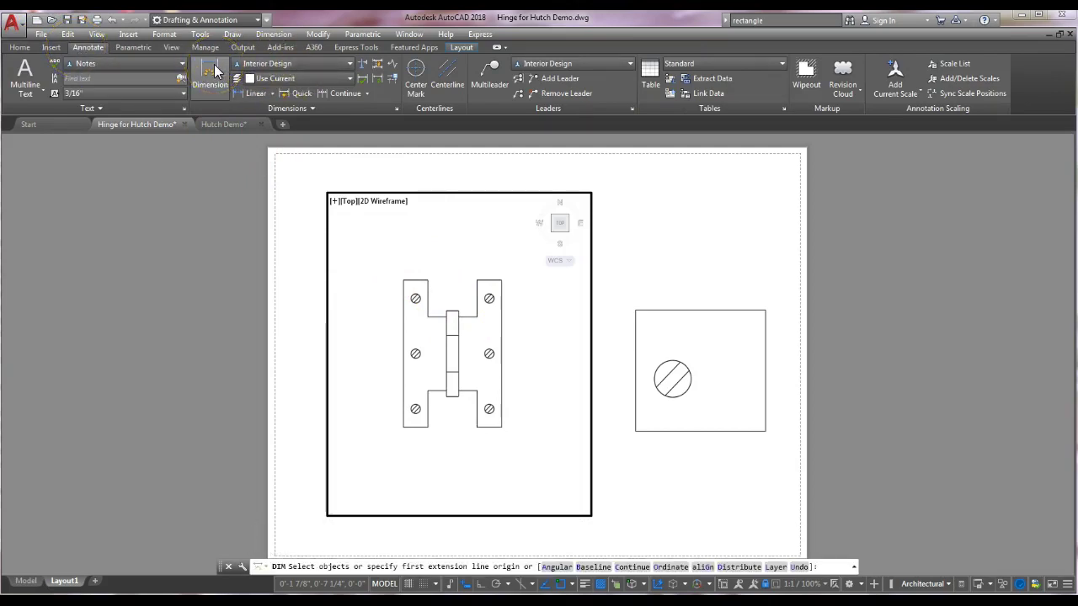
left_click(212, 63)
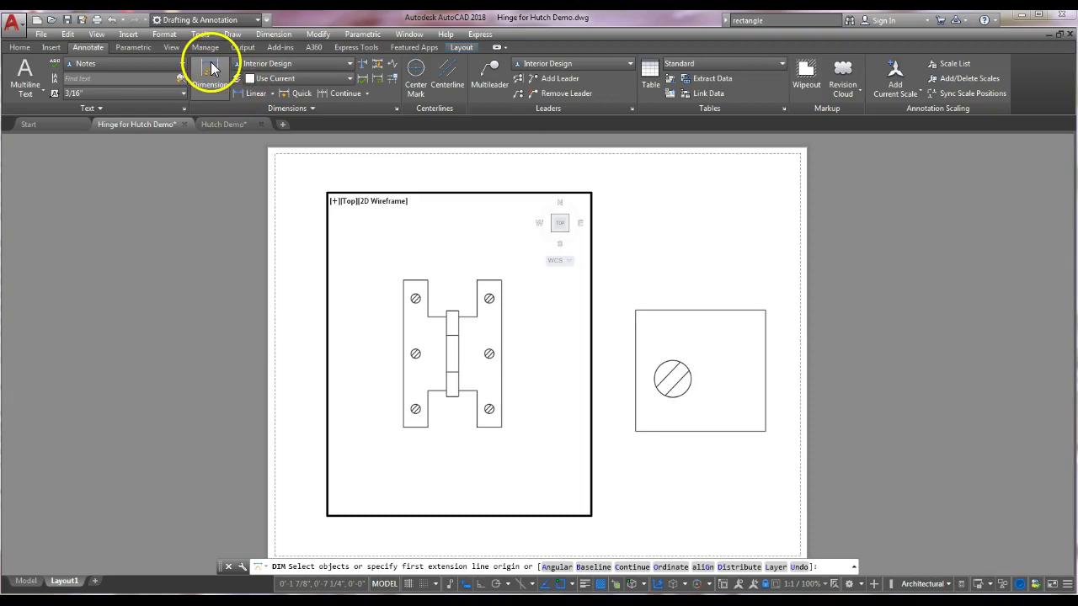
left_click(428, 266)
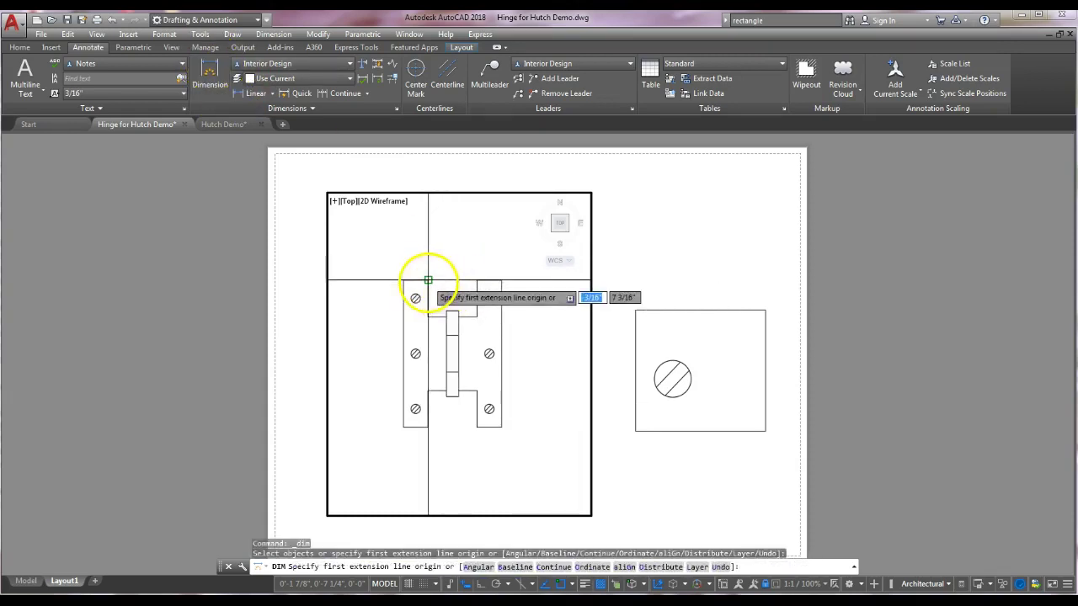
left_click(428, 281)
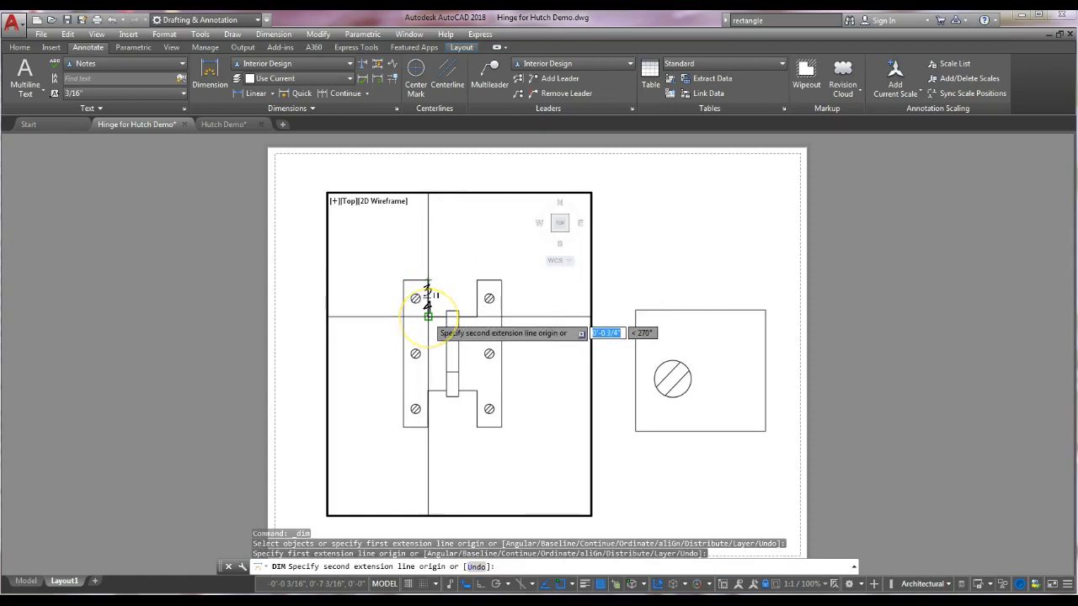
left_click(428, 316)
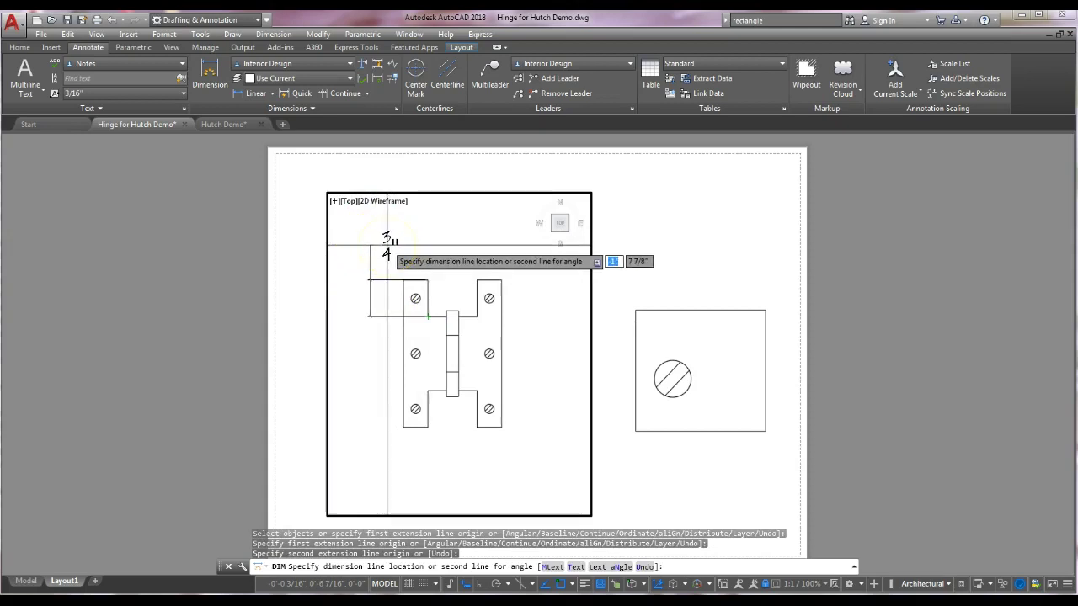
left_click(387, 245)
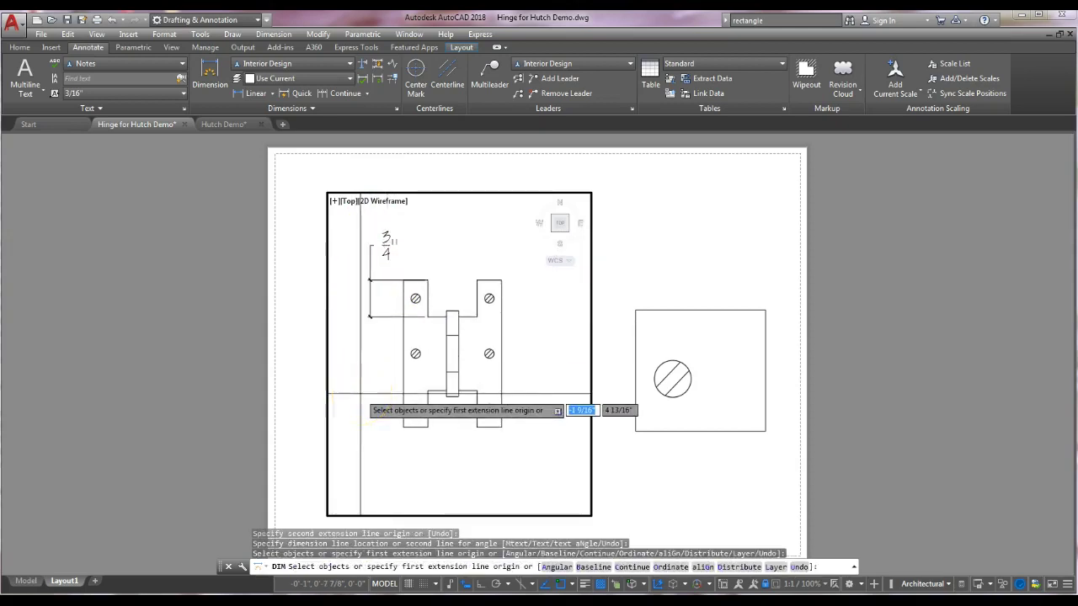
left_click(445, 338)
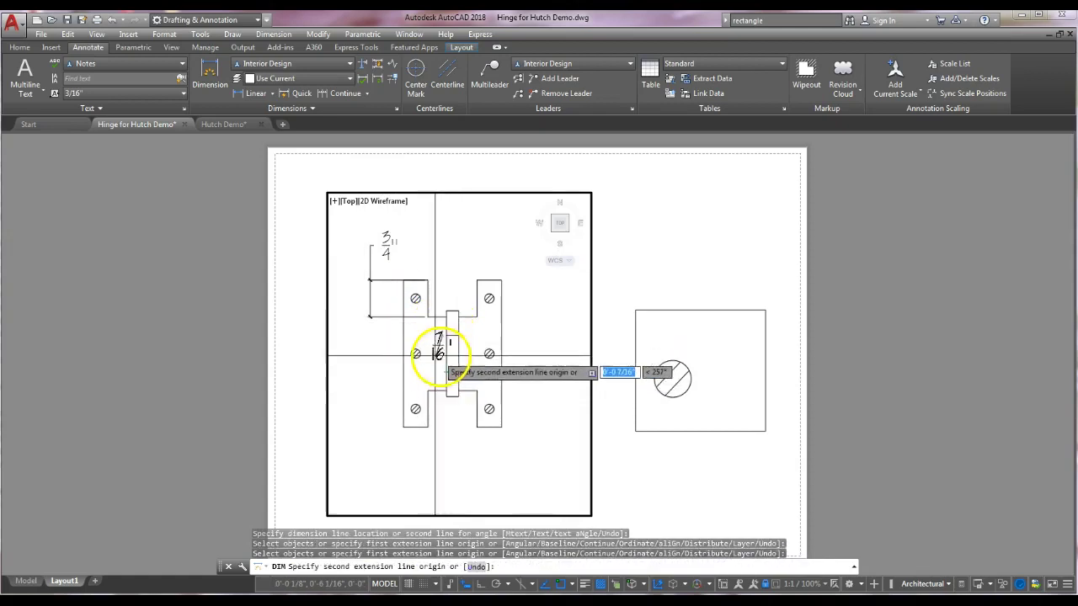
key("Escape")
key("Return")
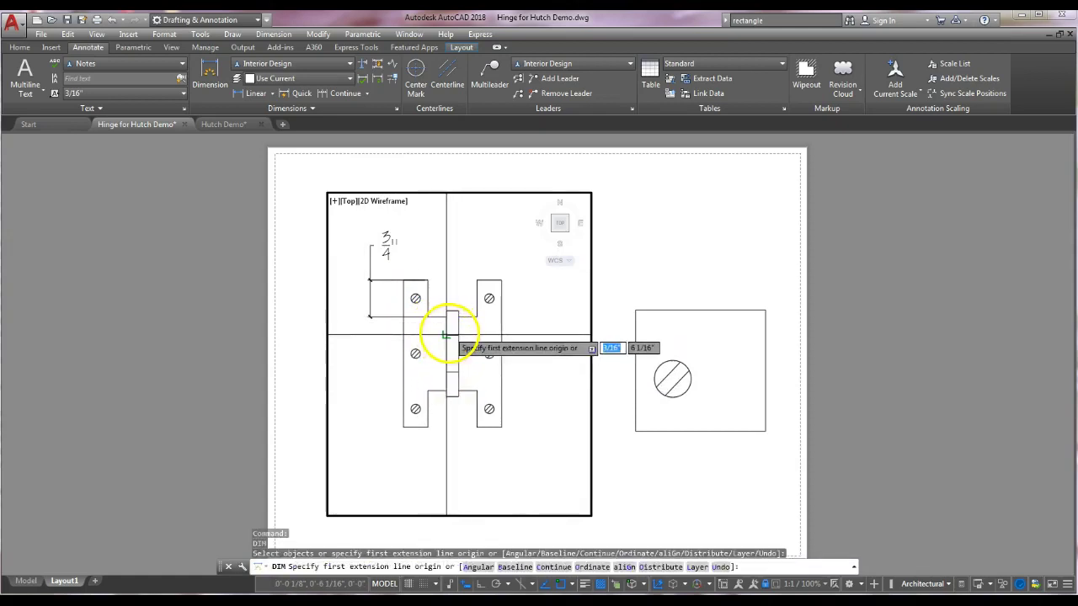
- Dimension the height of the hinge's middle knuckle section, placing the dimension line near the viewport's left edge
left_click(217, 82)
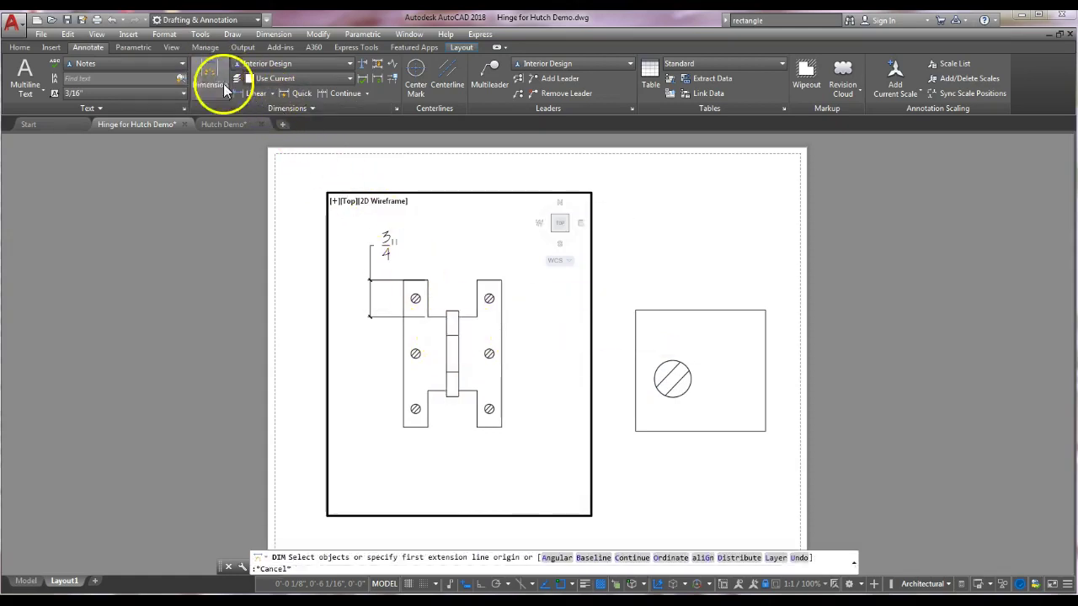
scroll(450, 333, "up", 5)
left_click(440, 315)
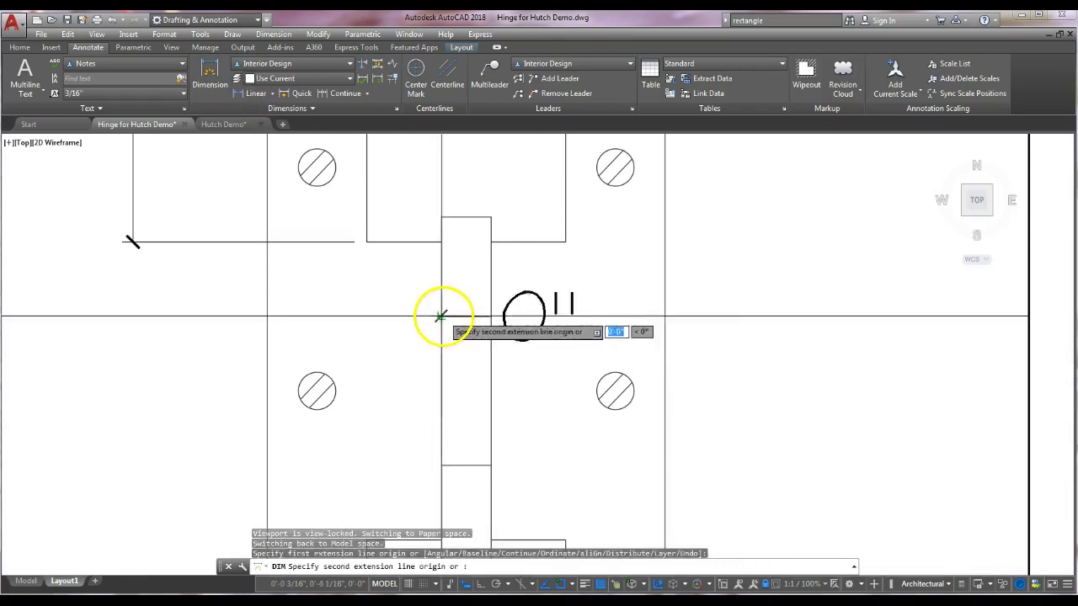
scroll(440, 464, "down", 5)
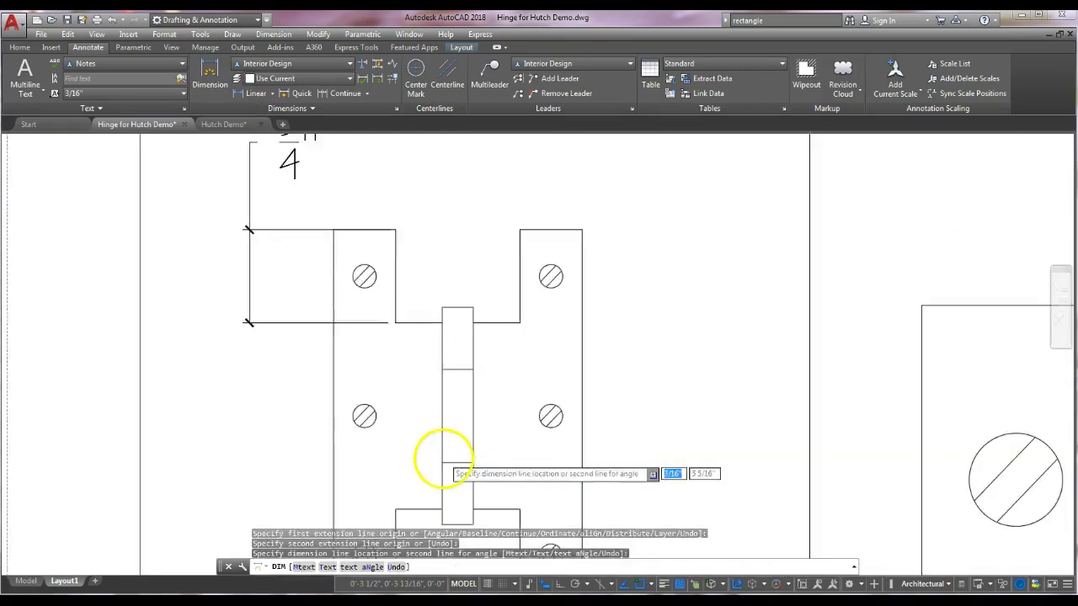
key("Escape")
left_click_drag(365, 447, 348, 395)
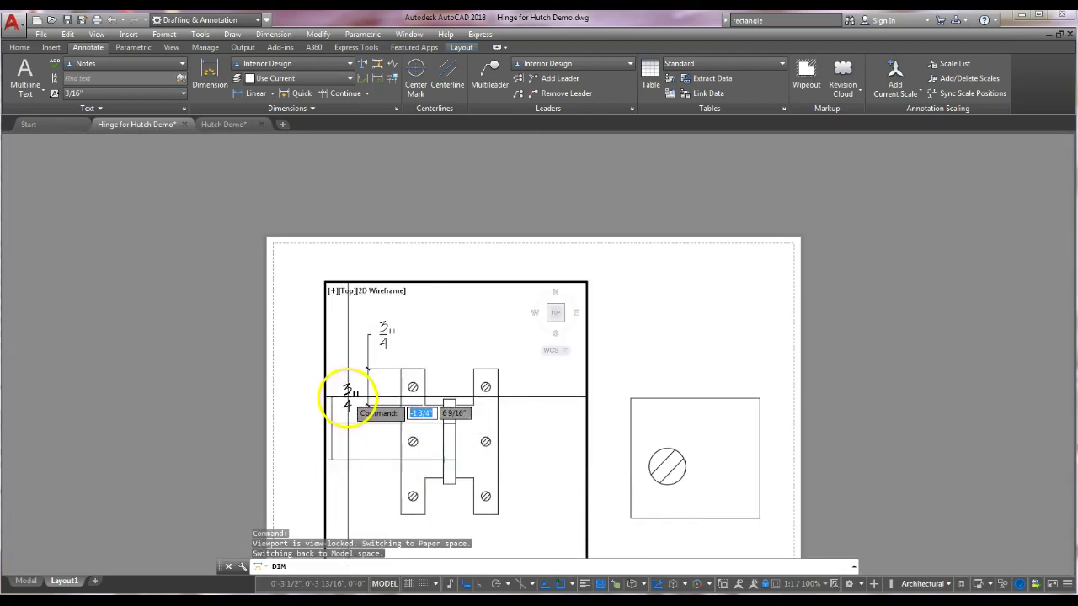
left_click(349, 396)
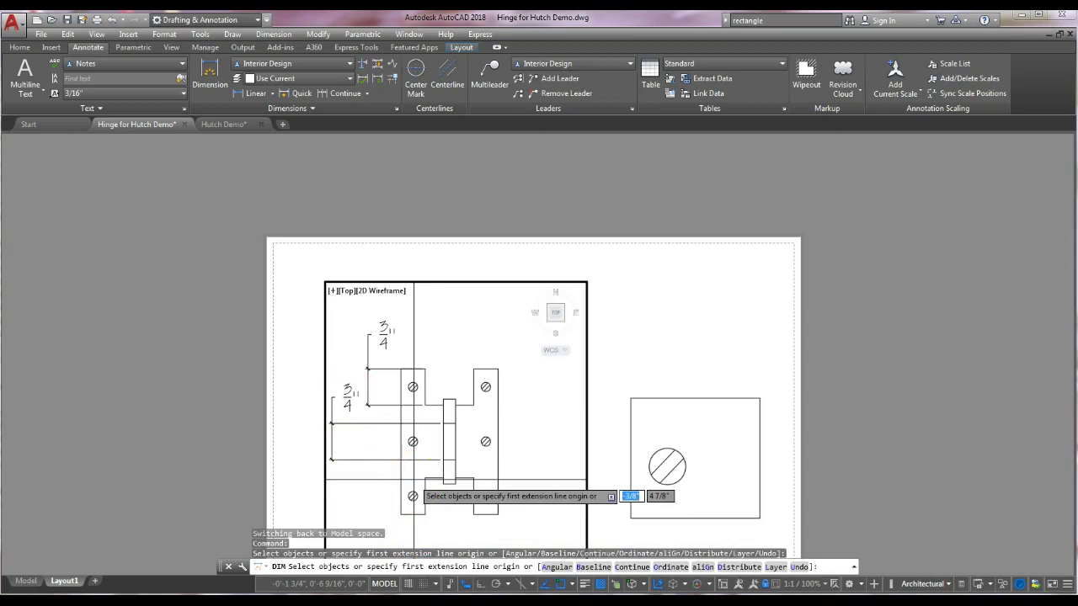
- Dimension the lower knuckle section's height and its short projection below the left leaf's lower notch edge, both left of the hinge
left_click(444, 484)
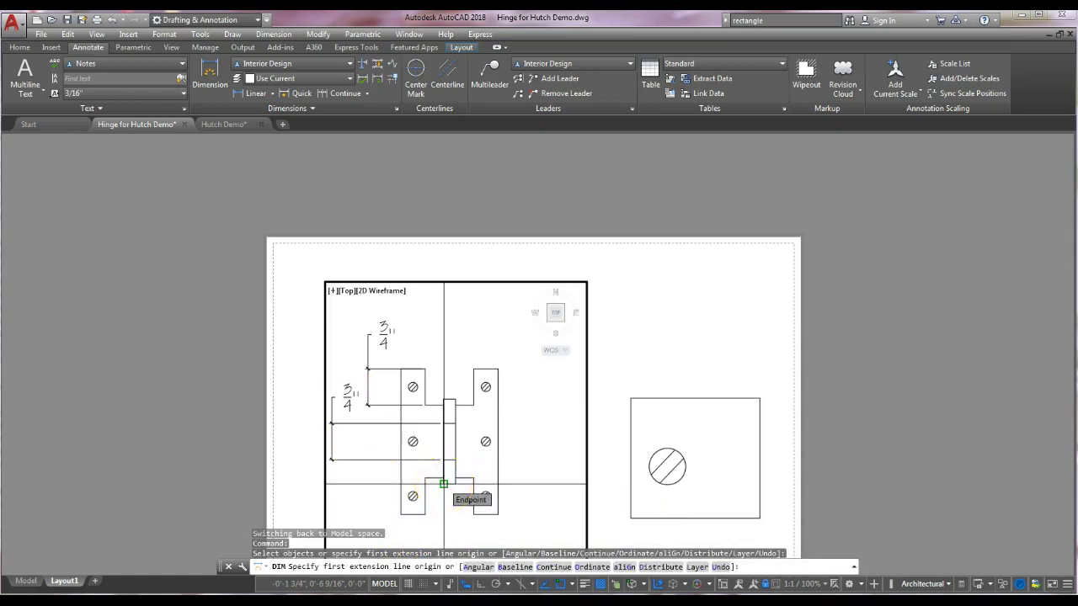
left_click(444, 484)
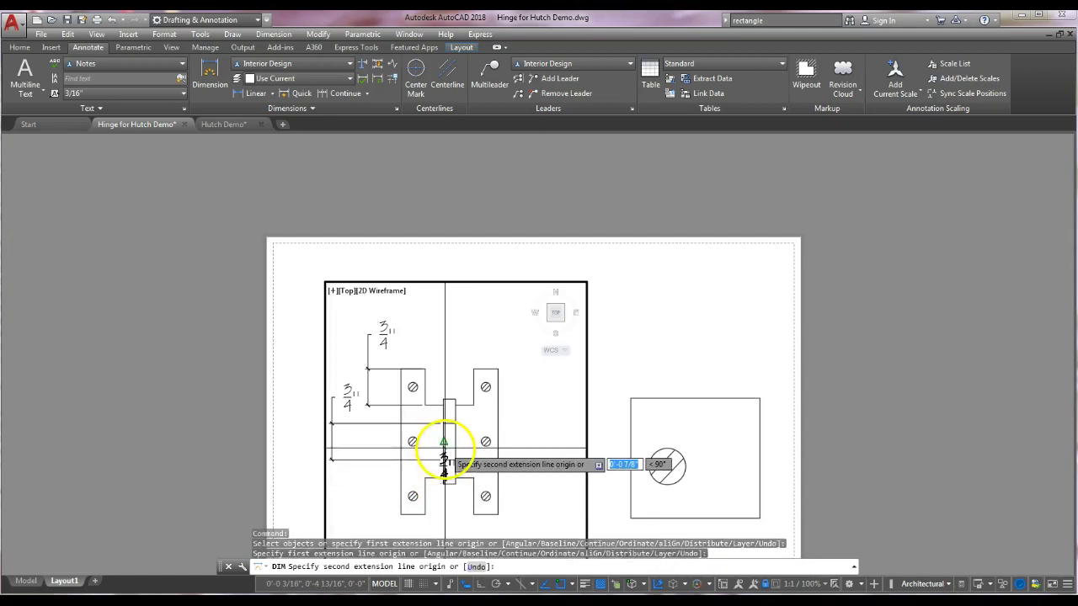
left_click(442, 460)
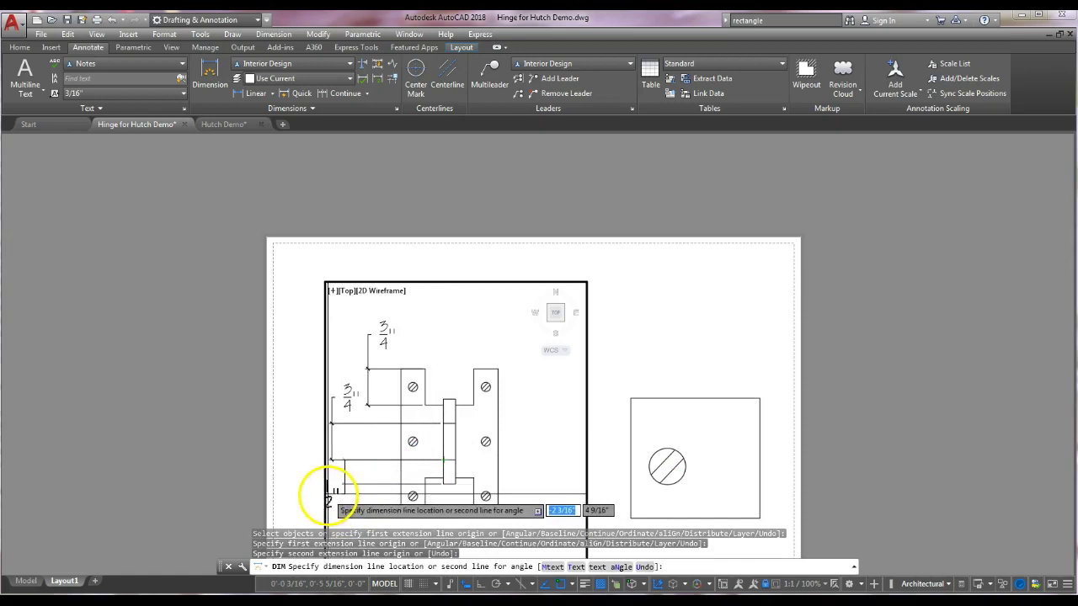
left_click(335, 494)
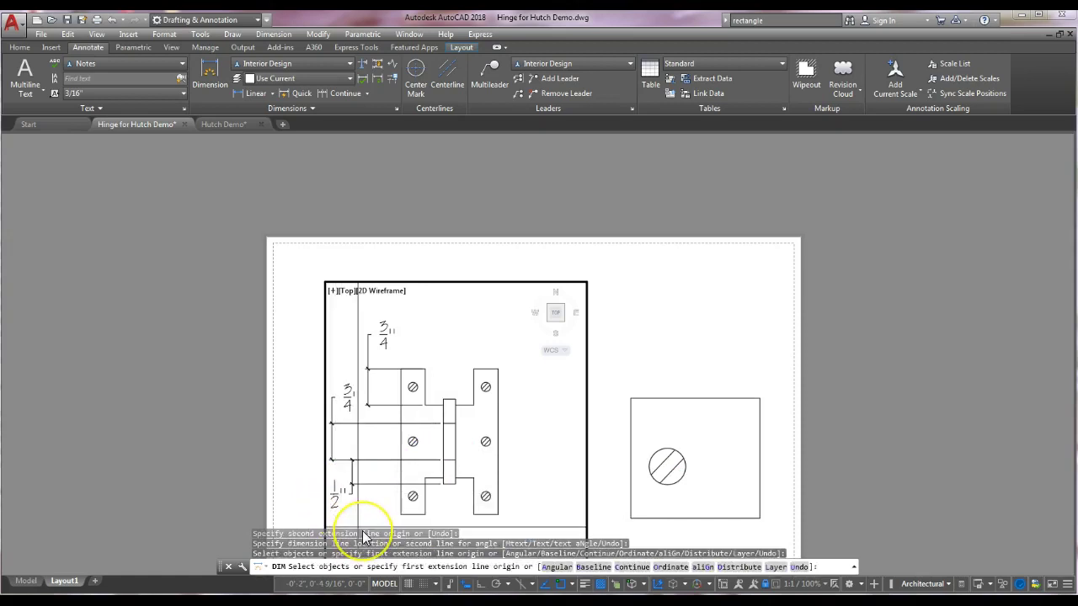
left_click(442, 478)
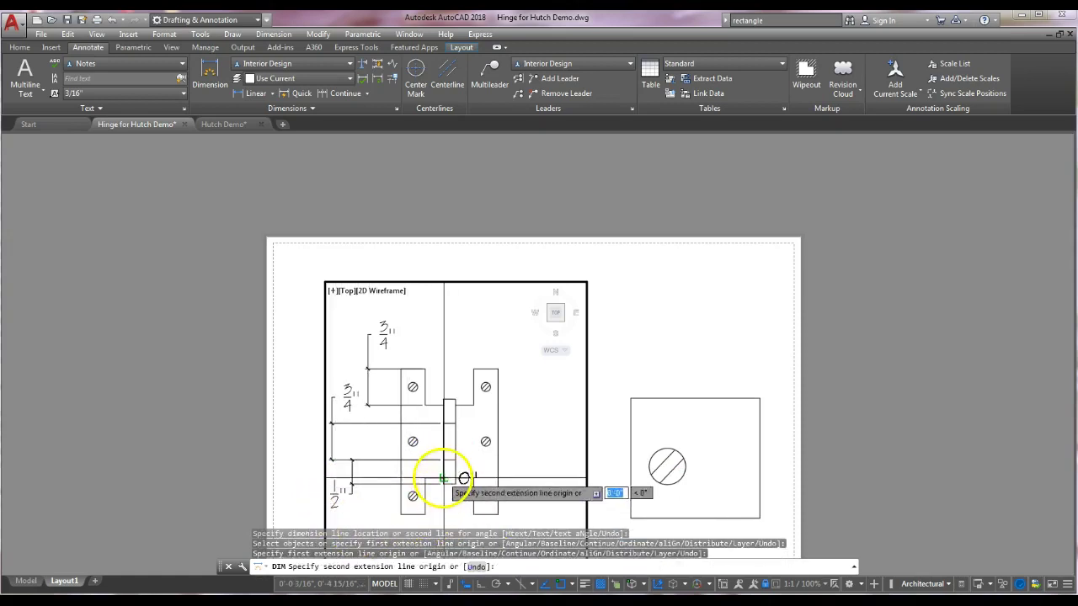
left_click(443, 485)
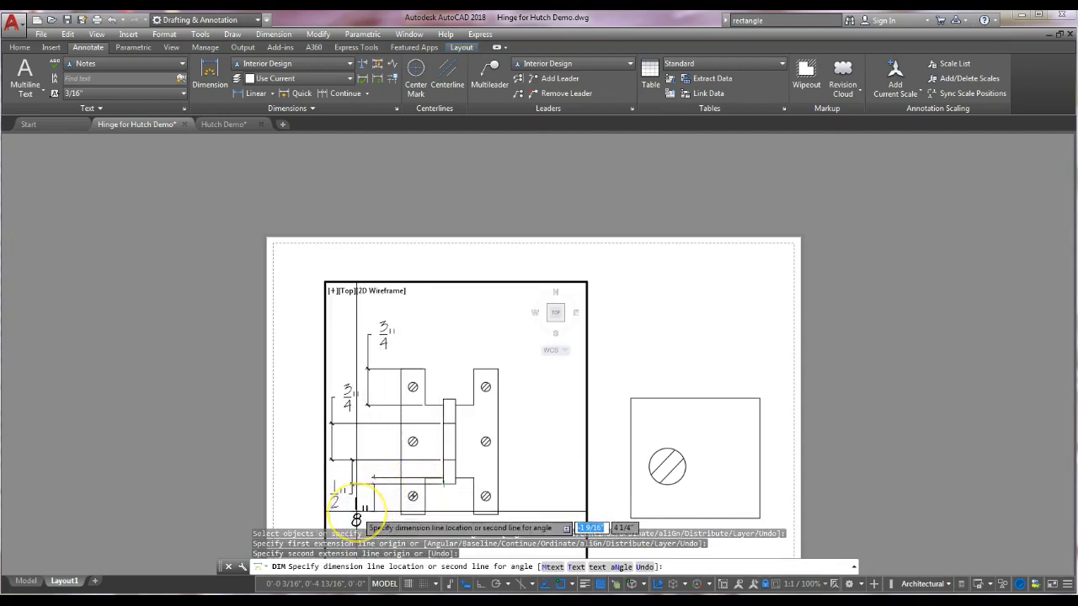
left_click(358, 517)
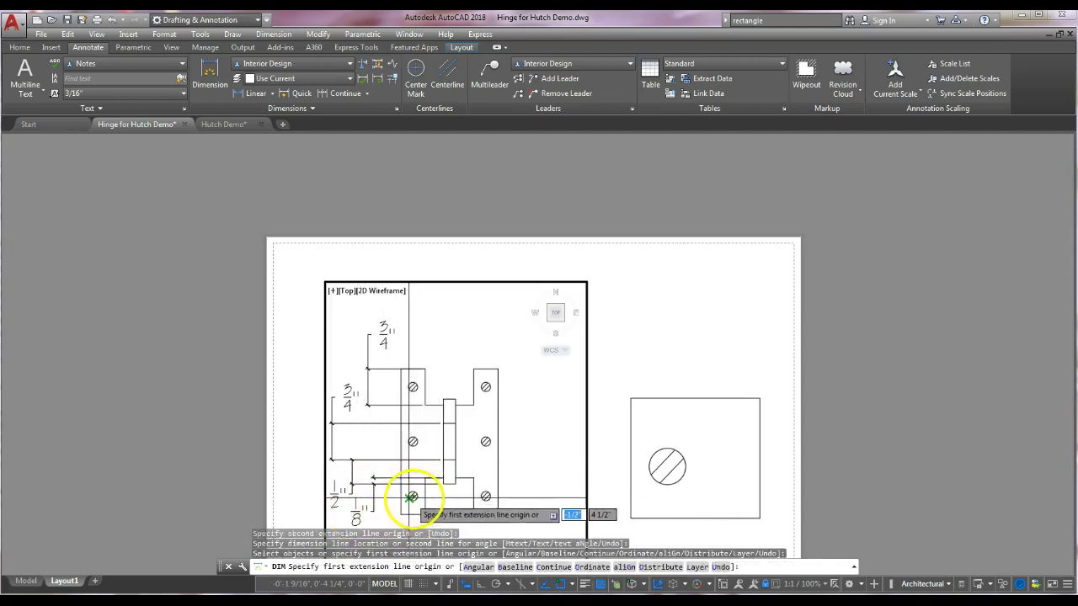
- Dimension the vertical distance from the left leaf's bottom screw centre to the leaf's bottom edge, with the text below and left
scroll(412, 497, "up", 3)
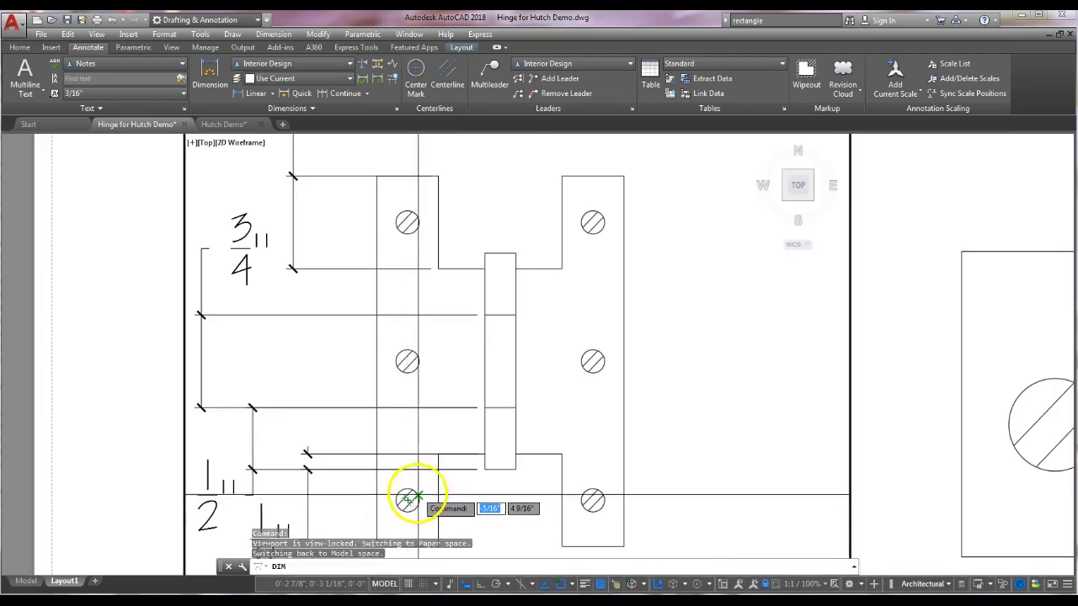
key("Return")
scroll(400, 498, "up", 5)
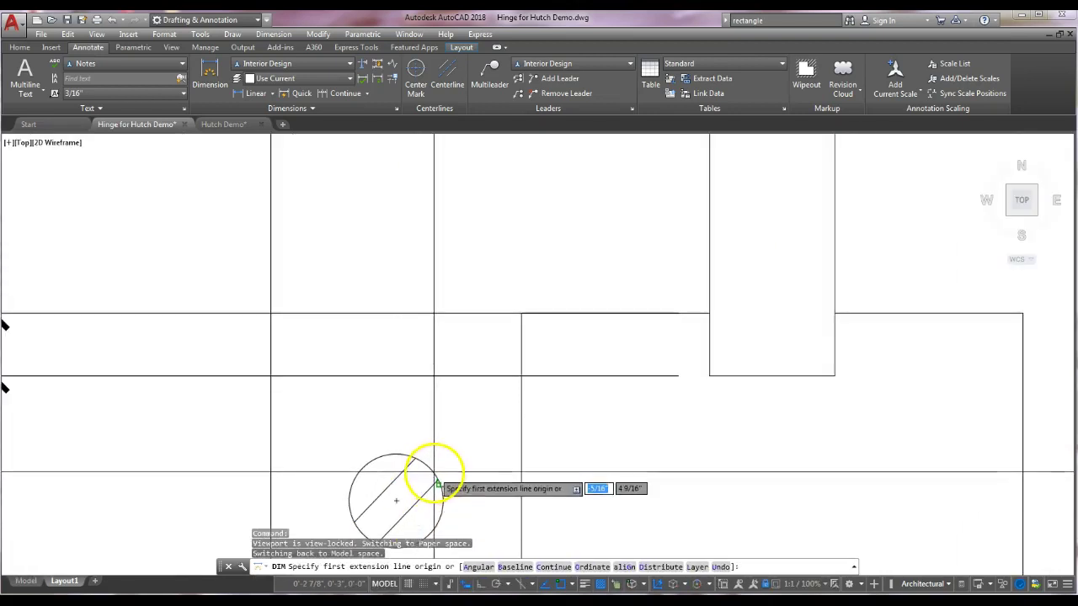
left_click(396, 505)
scroll(394, 513, "down", 5)
left_click(395, 520)
middle_click_drag(395, 520, 432, 428)
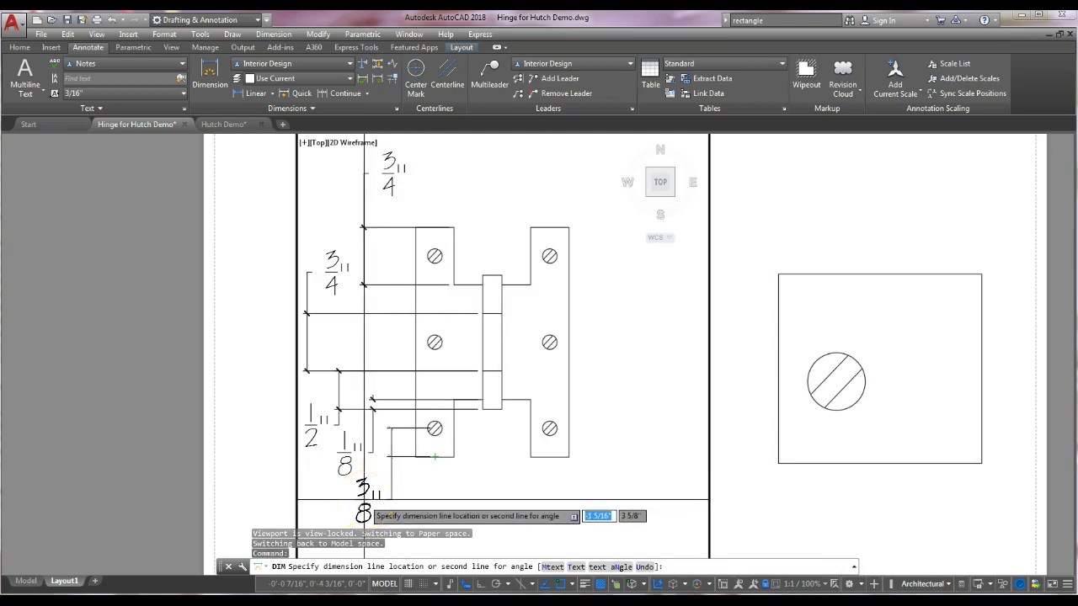
left_click(364, 499)
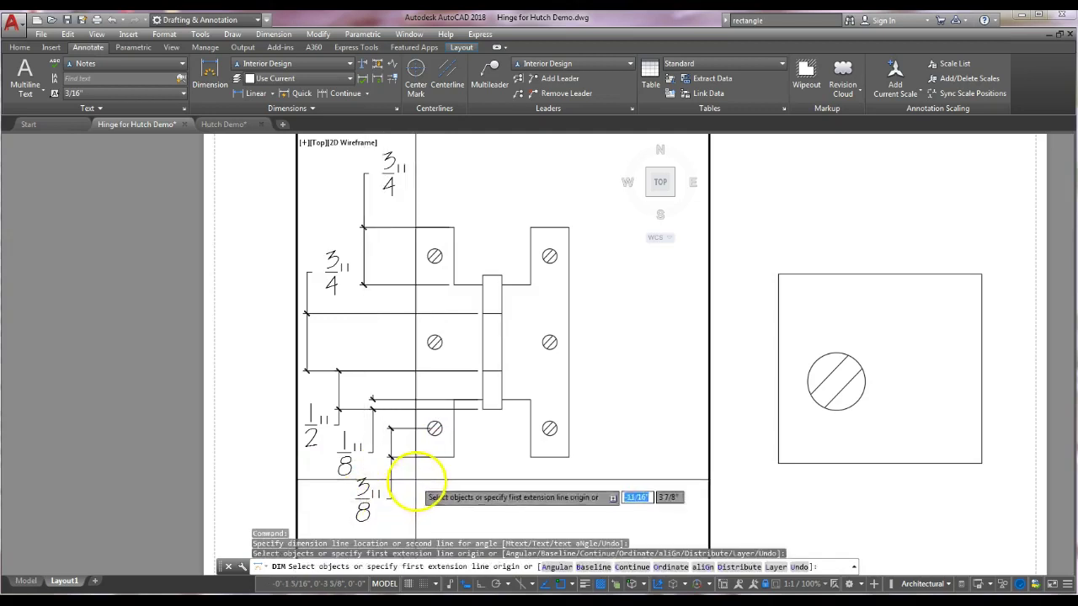
- Dimension the knuckle's width, placing the dimension line just below the hinge leaves
left_click(482, 408)
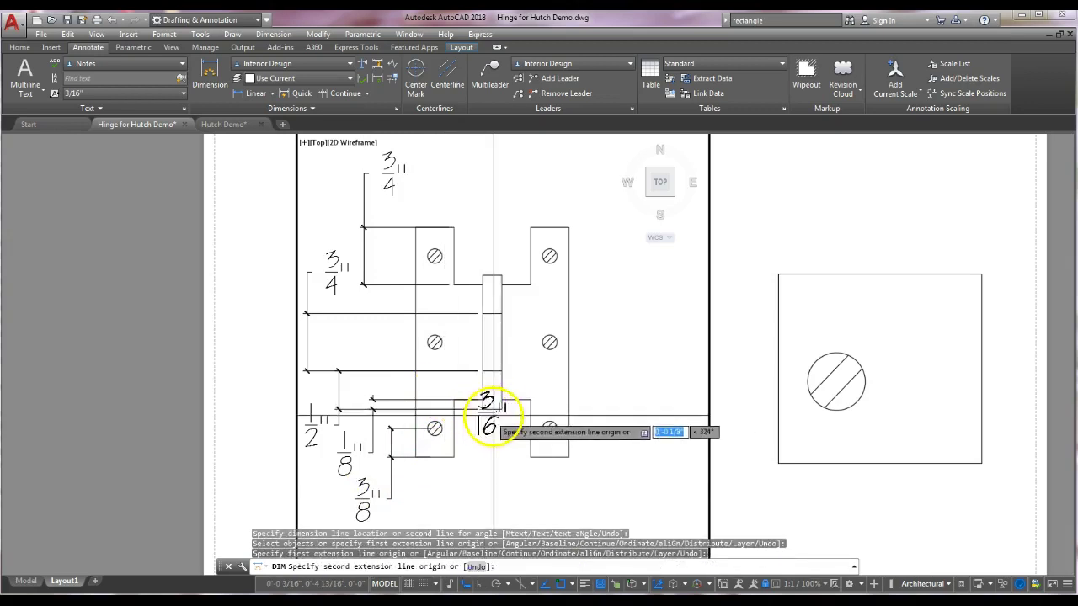
left_click(503, 408)
scroll(493, 430, "up", 2)
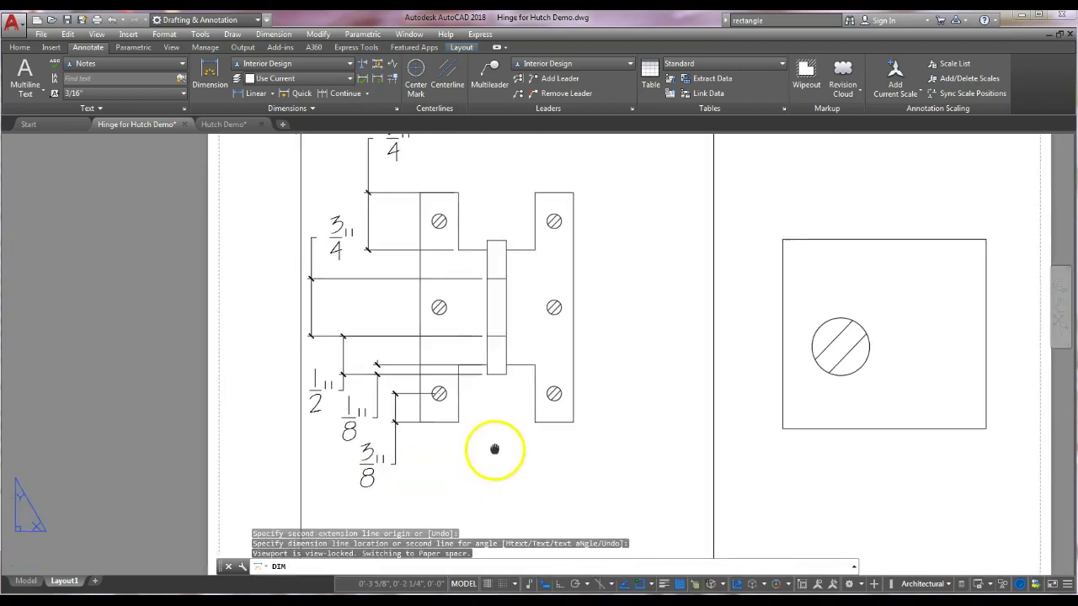
left_click(495, 473)
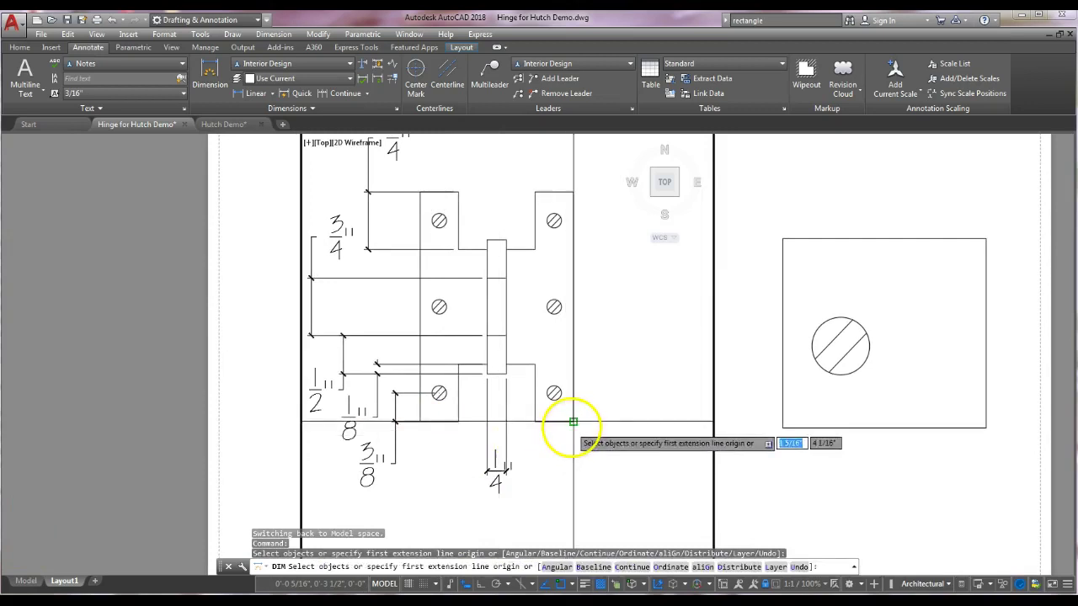
- Dimension the hinge's overall width below the knuckle width dimension, and its overall height along the hinge's right side
left_click(572, 421)
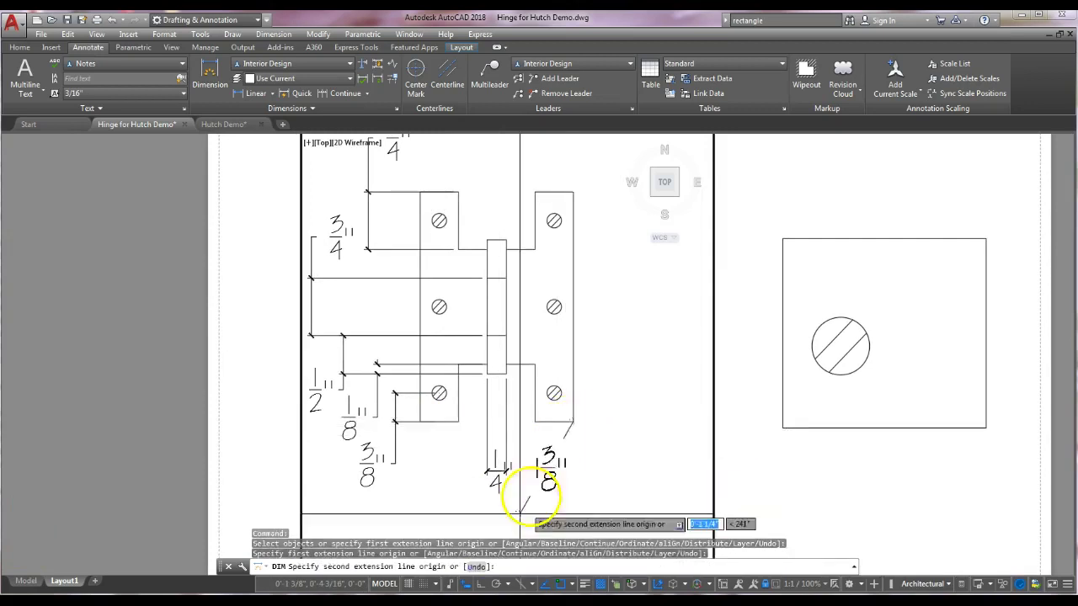
left_click(420, 421)
left_click(493, 513)
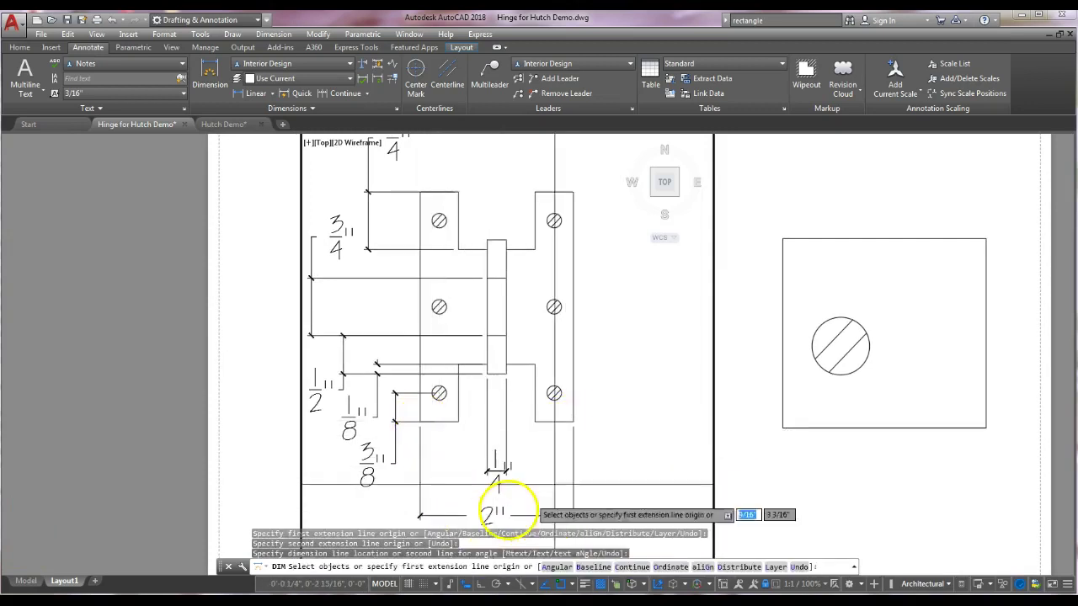
left_click(573, 192)
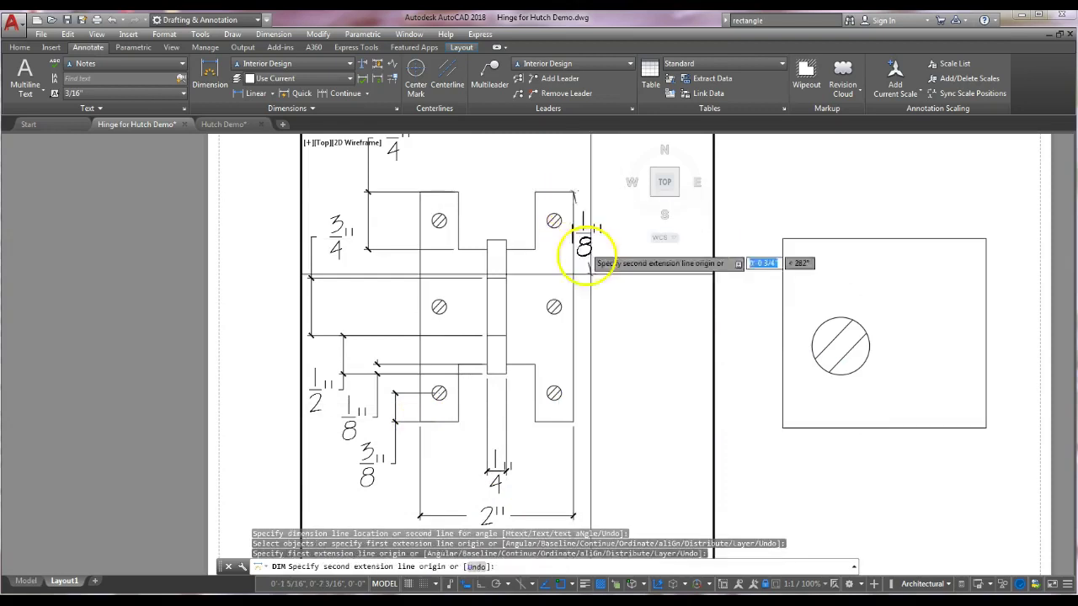
left_click(572, 421)
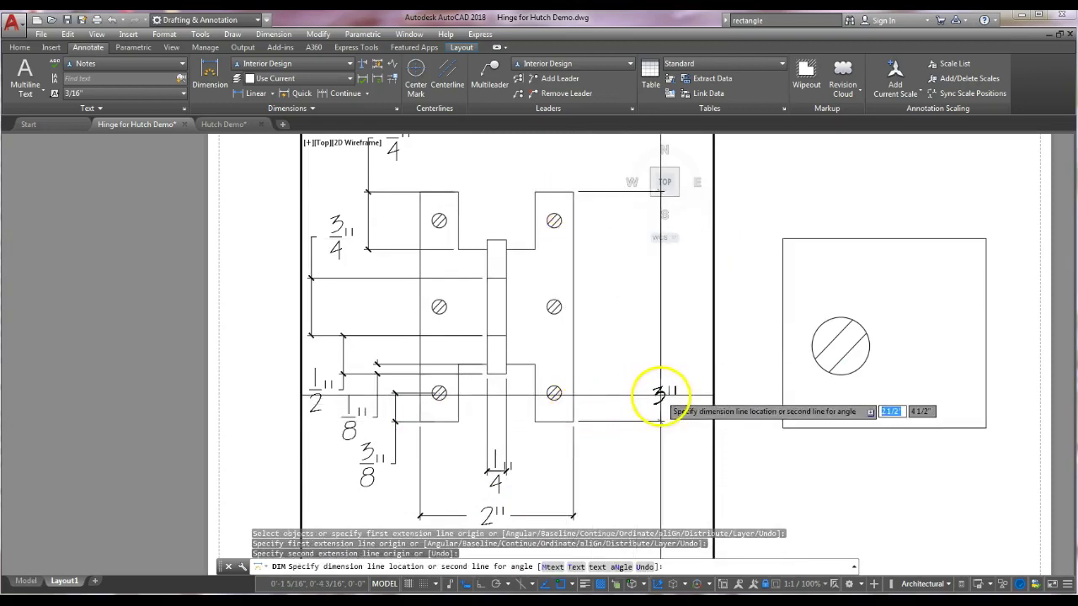
left_click(664, 316)
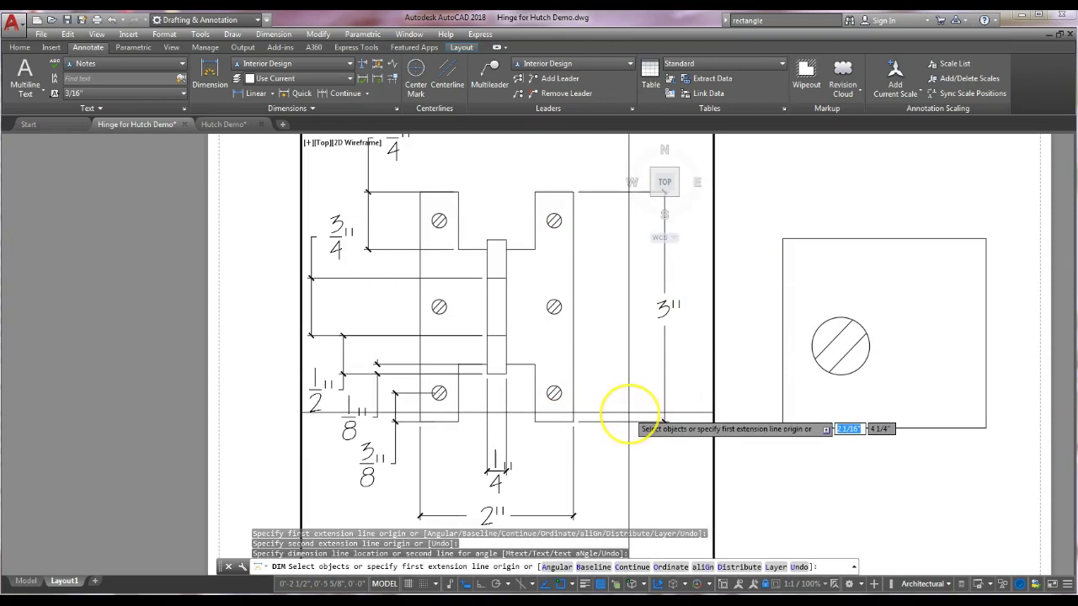
- Dimension the width of the right leaf's lower leg below the hinge and the knuckle's full height inside the overall height dimension
left_click(534, 430)
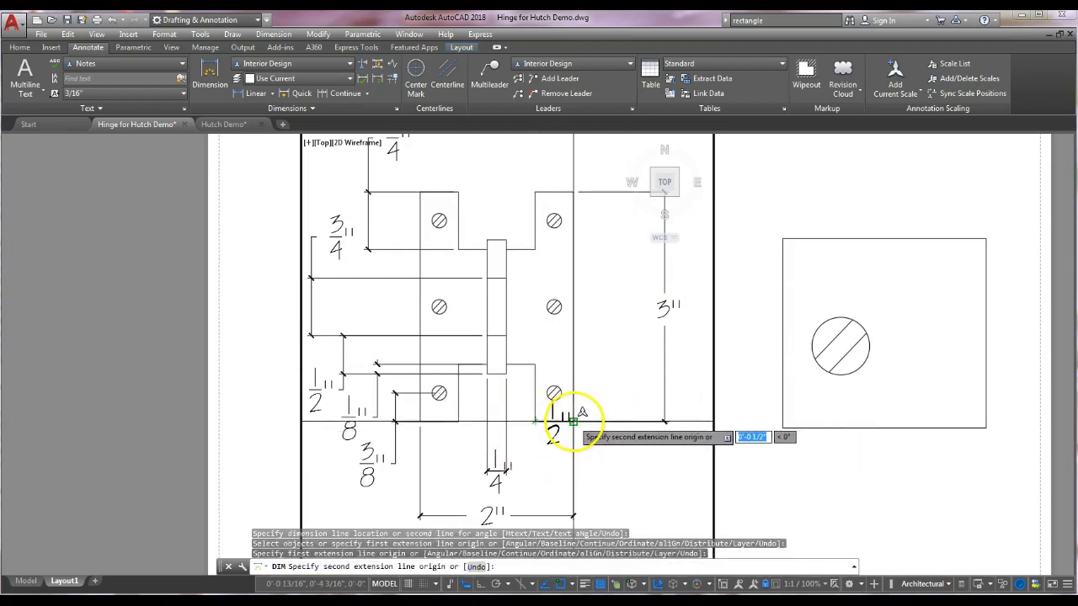
left_click(573, 420)
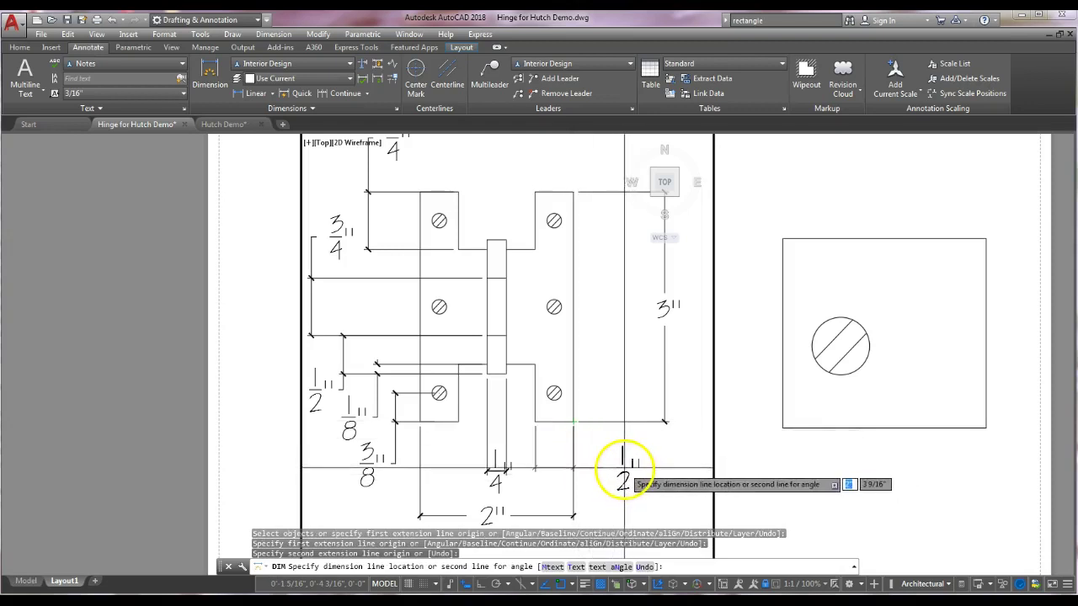
left_click(621, 473)
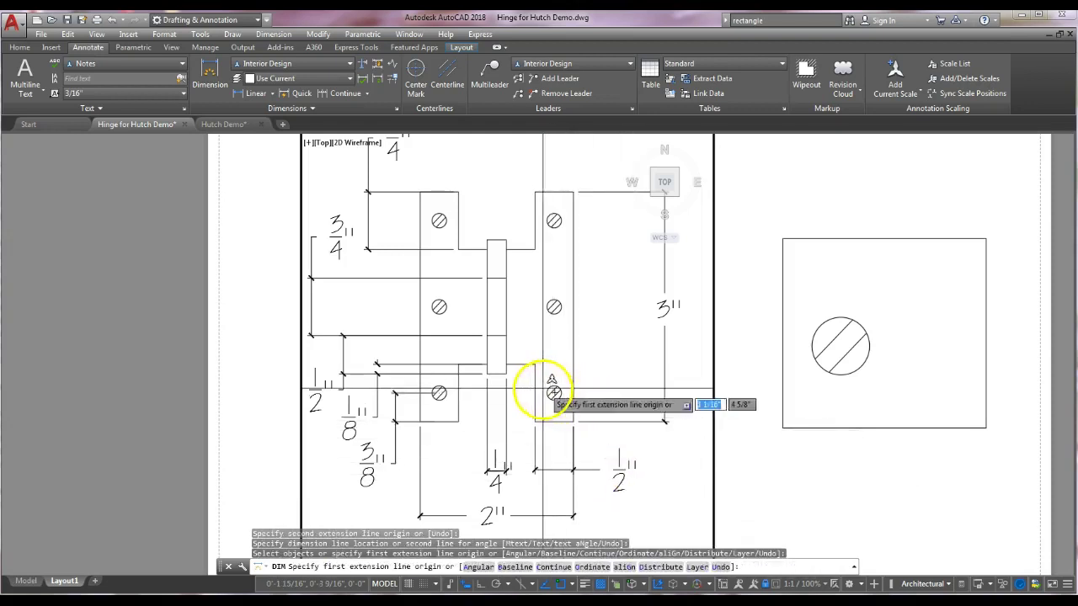
left_click(496, 240)
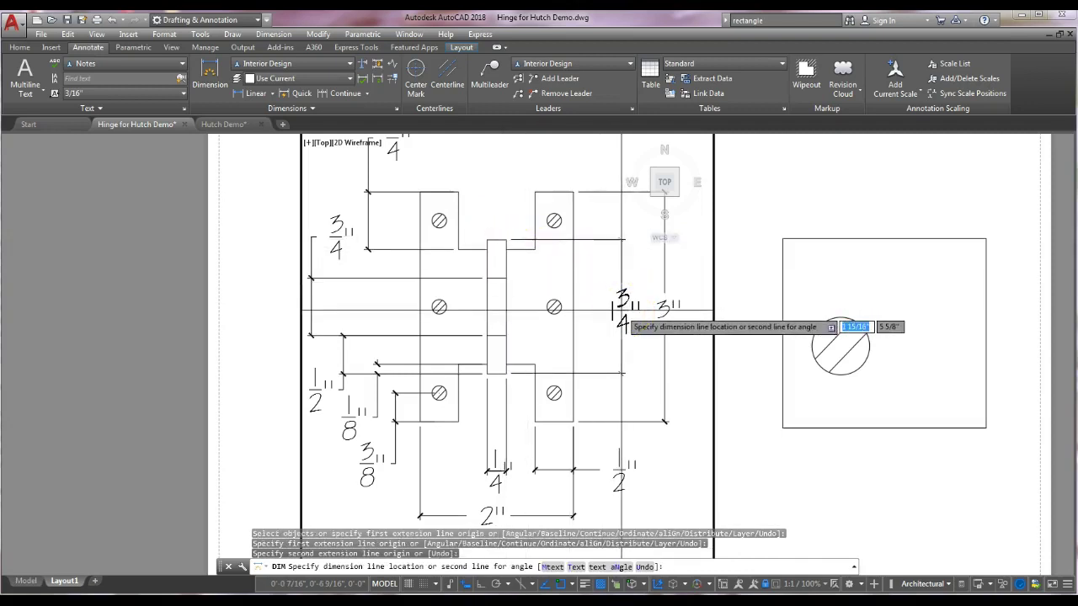
left_click(621, 356)
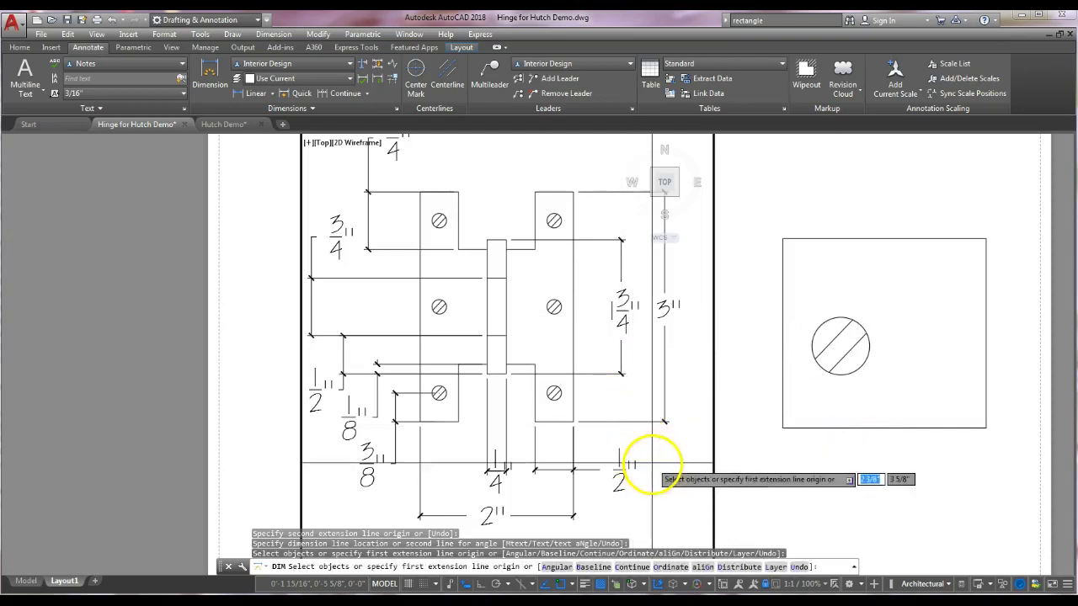
- End the dimensioning in the hinge viewport and return to paper space
key("Escape")
double_click(744, 464)
scroll(589, 420, "down", 5)
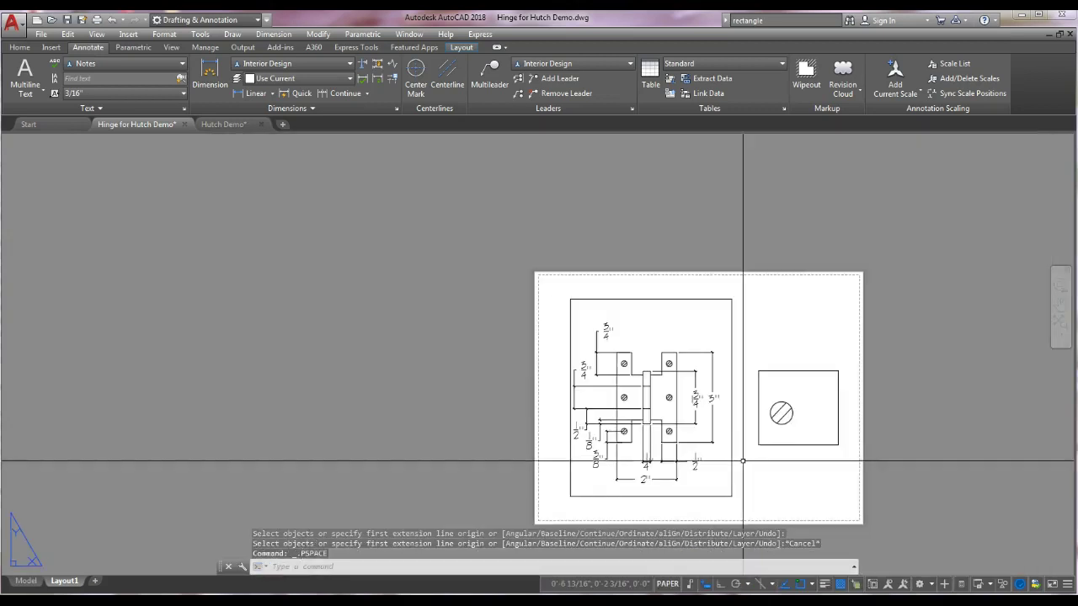
scroll(592, 418, "up", 5)
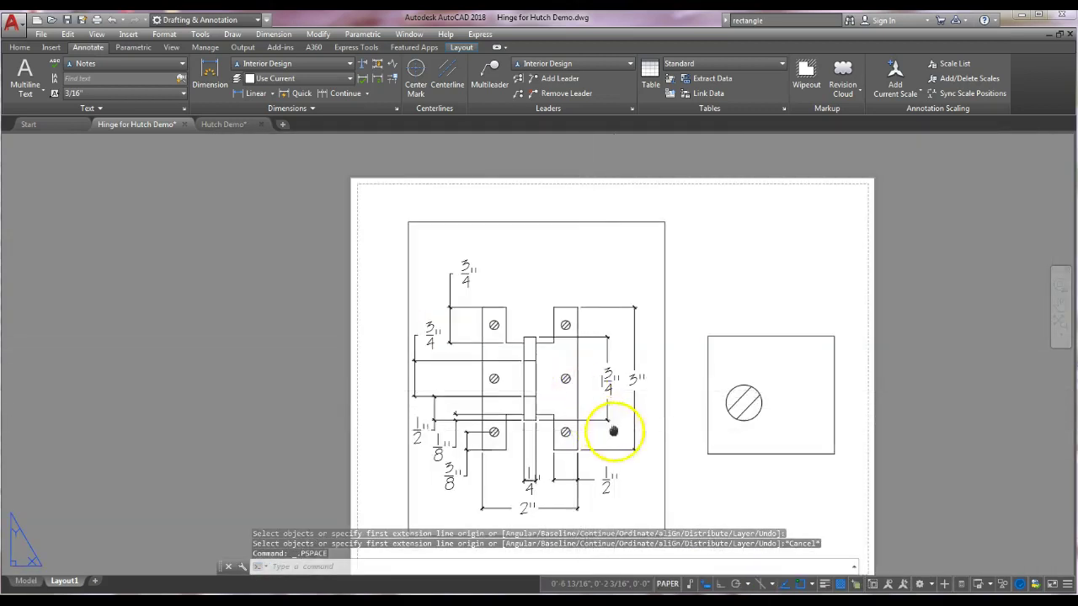
middle_click_drag(613, 428, 414, 355)
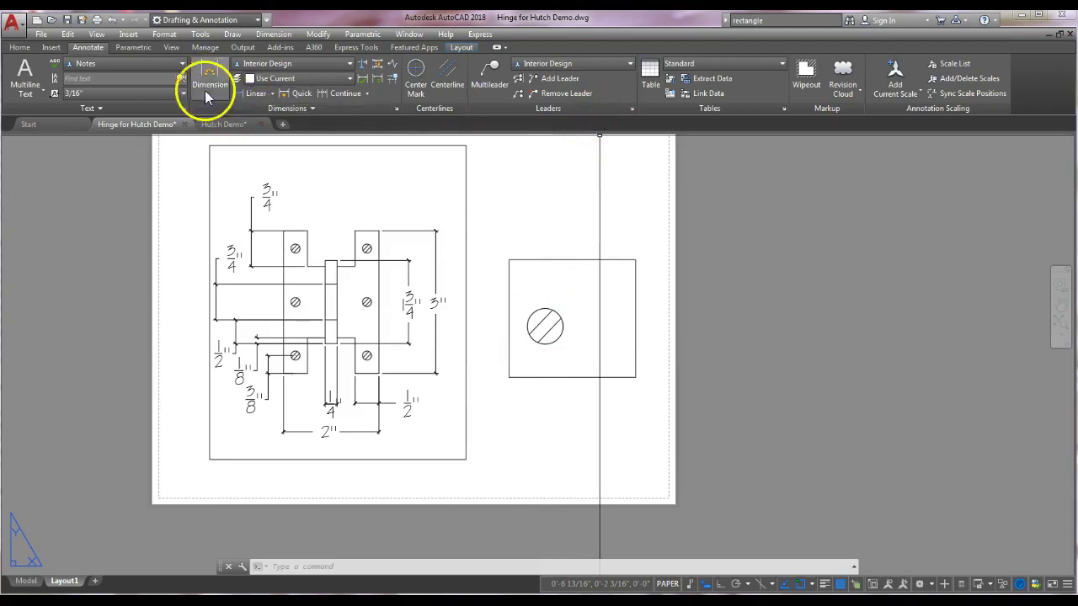
left_click(20, 47)
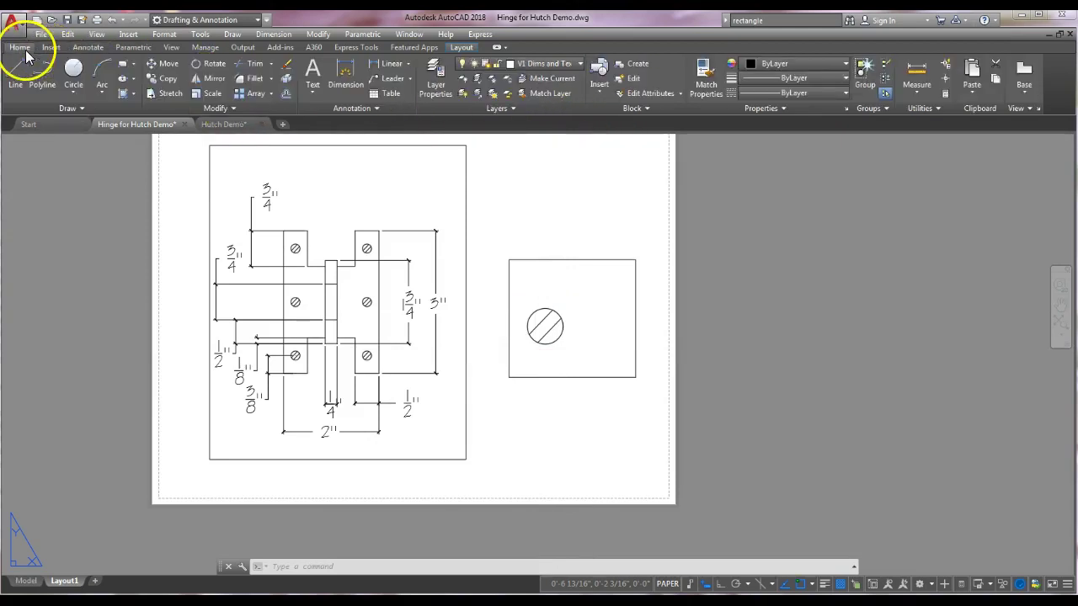
- Make V2 Dims and Text the current layer, keeping V1 Dims and Text turned on
left_click(579, 66)
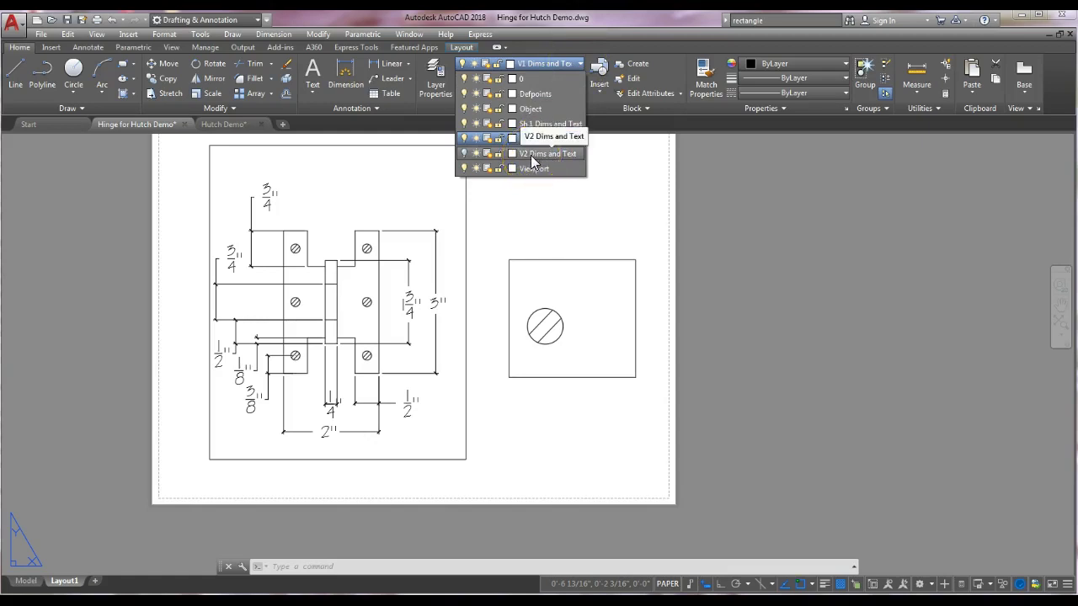
left_click(532, 162)
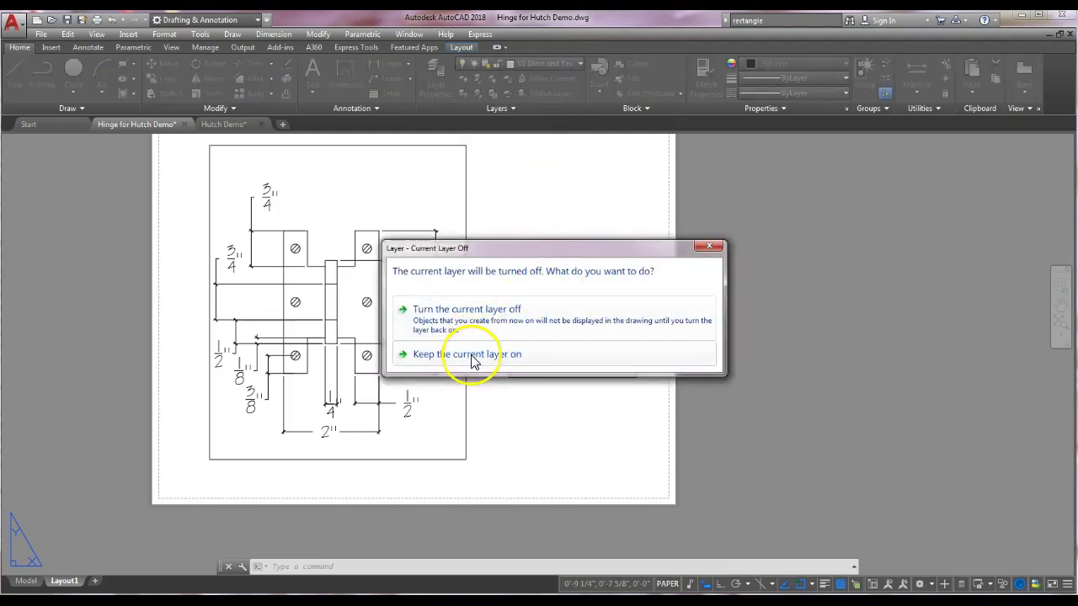
left_click(473, 355)
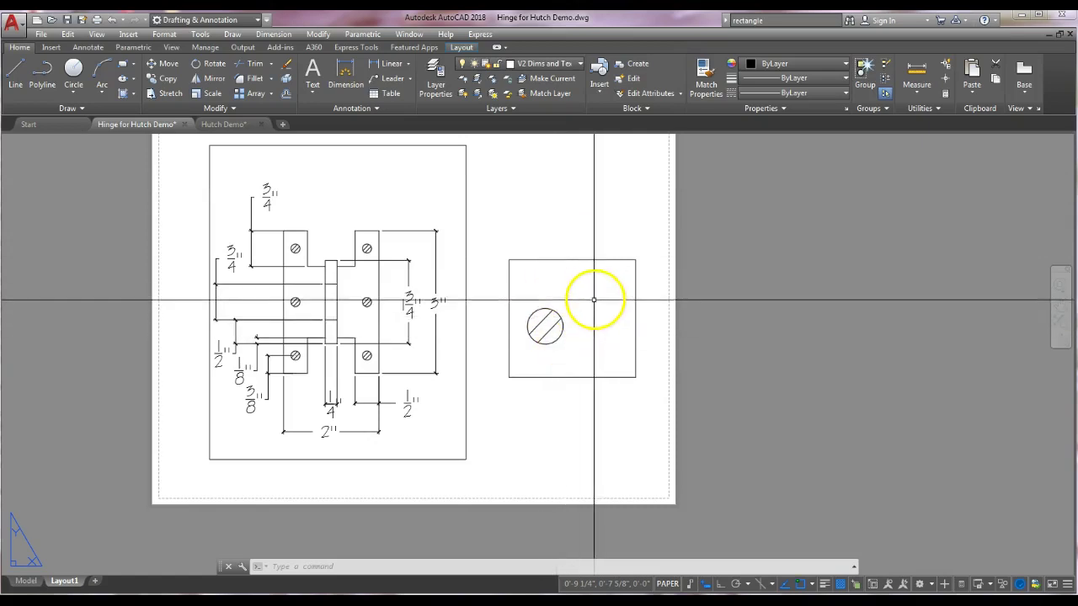
- Inside the screw head detail viewport, add an aligned dimension across the slot's width, placed to the upper right of the circle
double_click(564, 337)
left_click(345, 80)
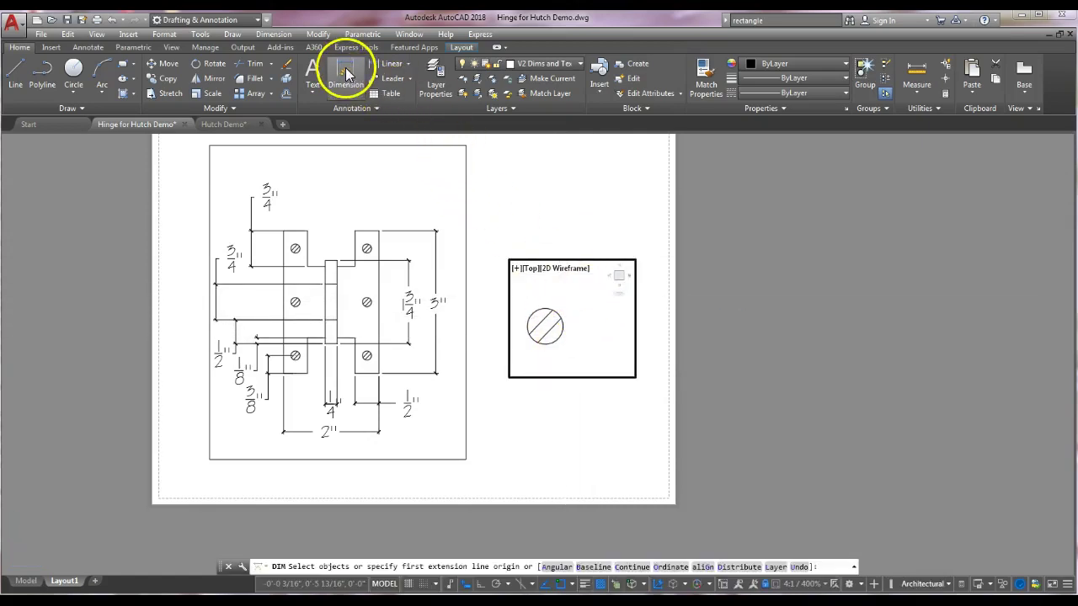
left_click(549, 319)
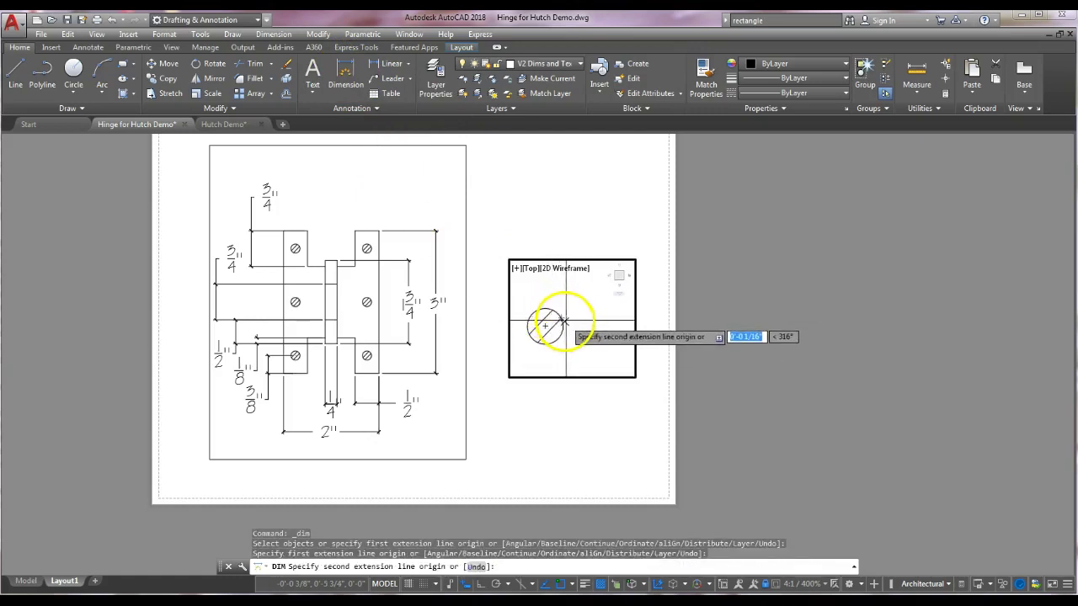
scroll(552, 320, "up", 5)
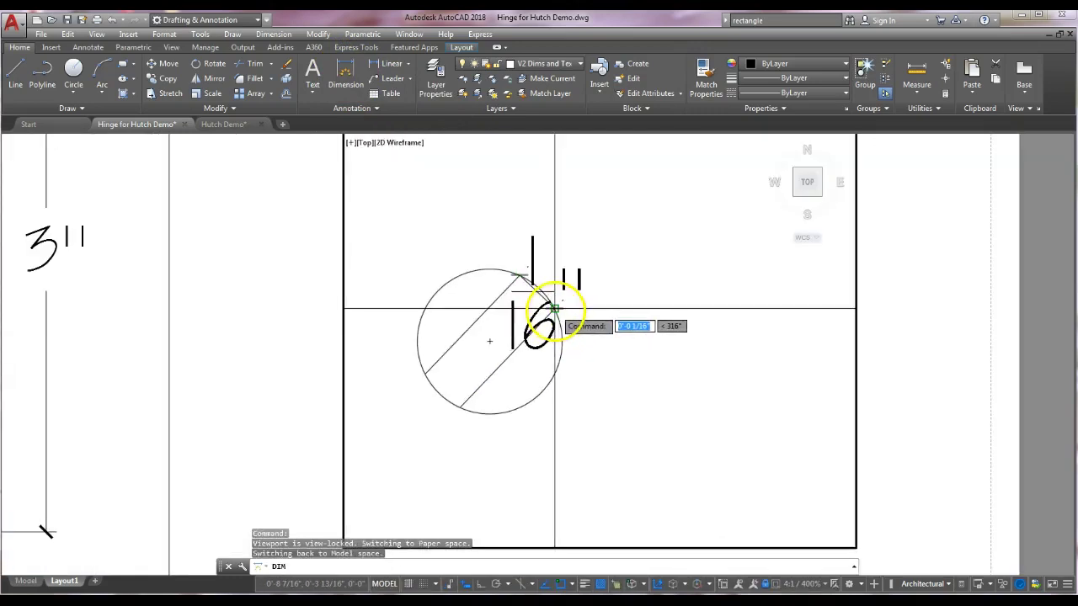
left_click(553, 309)
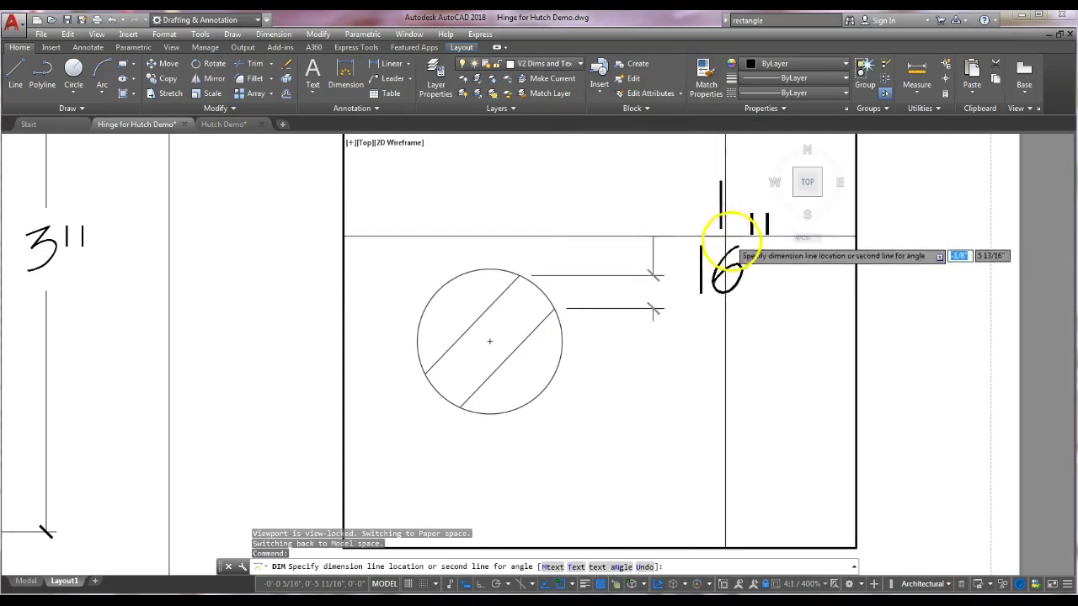
left_click(674, 211)
scroll(669, 345, "down", 4)
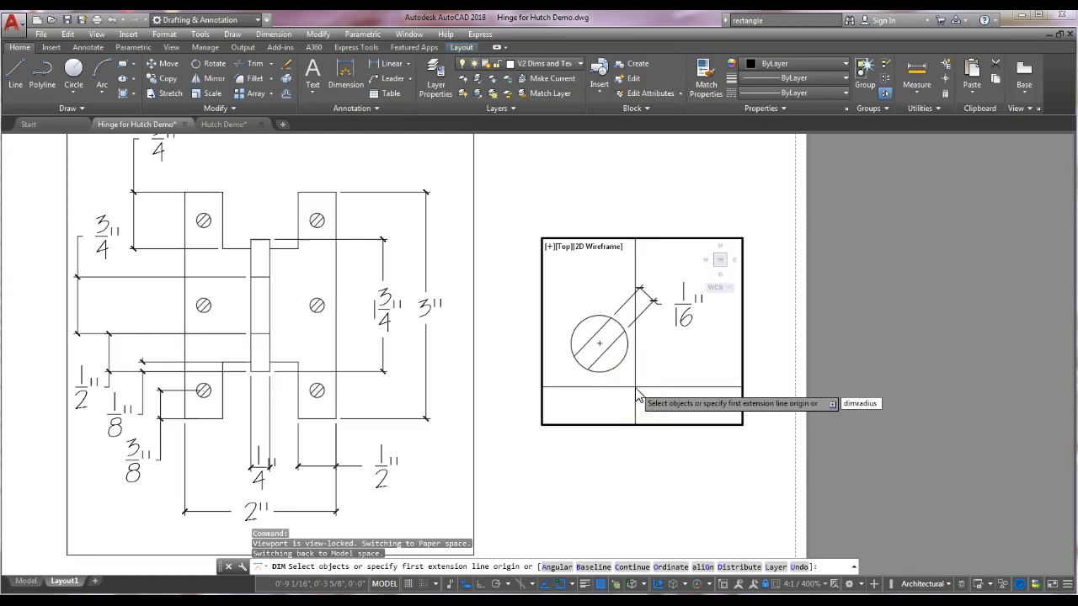
key("Return")
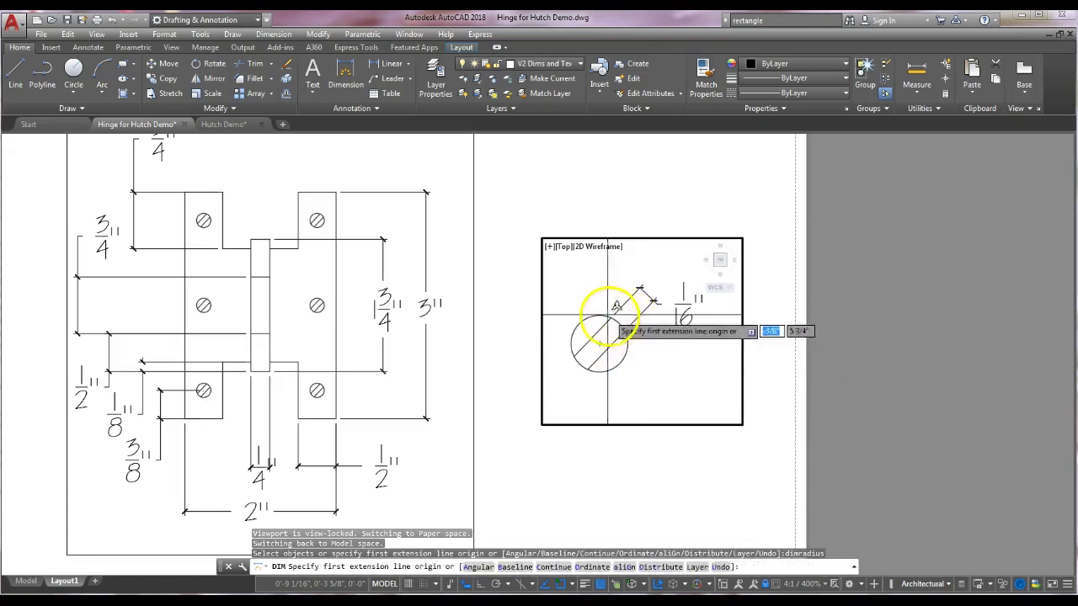
left_click(598, 339)
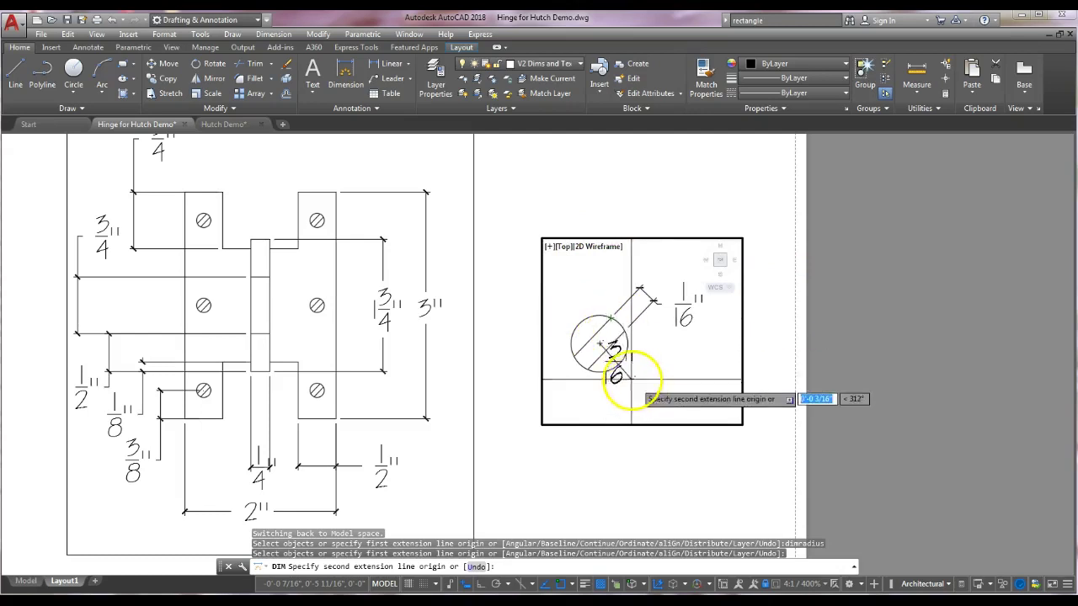
key("Escape")
key("Escape")
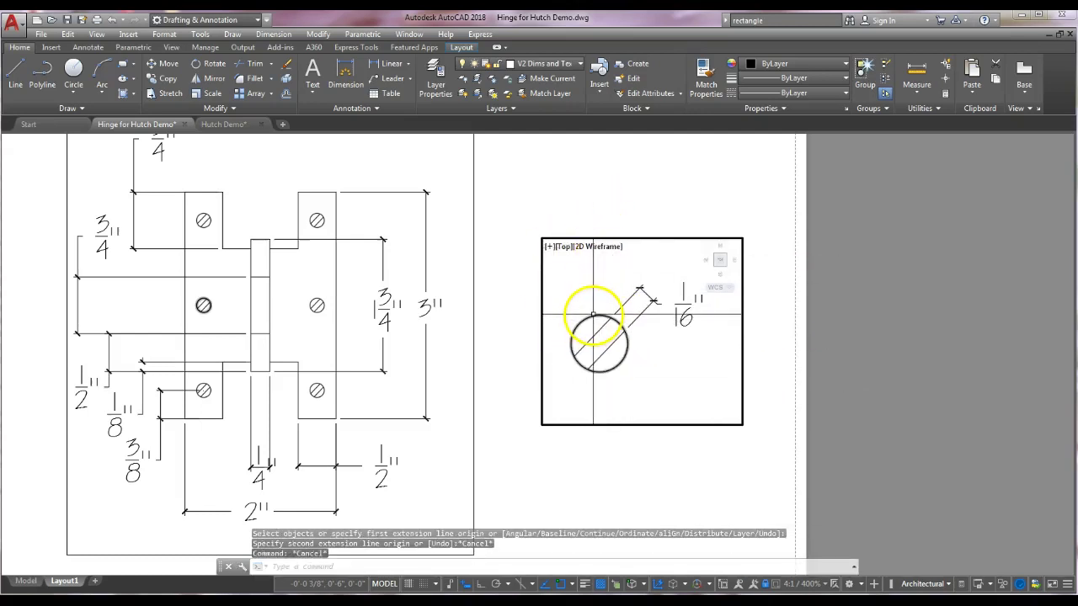
left_click(595, 317)
key("Escape")
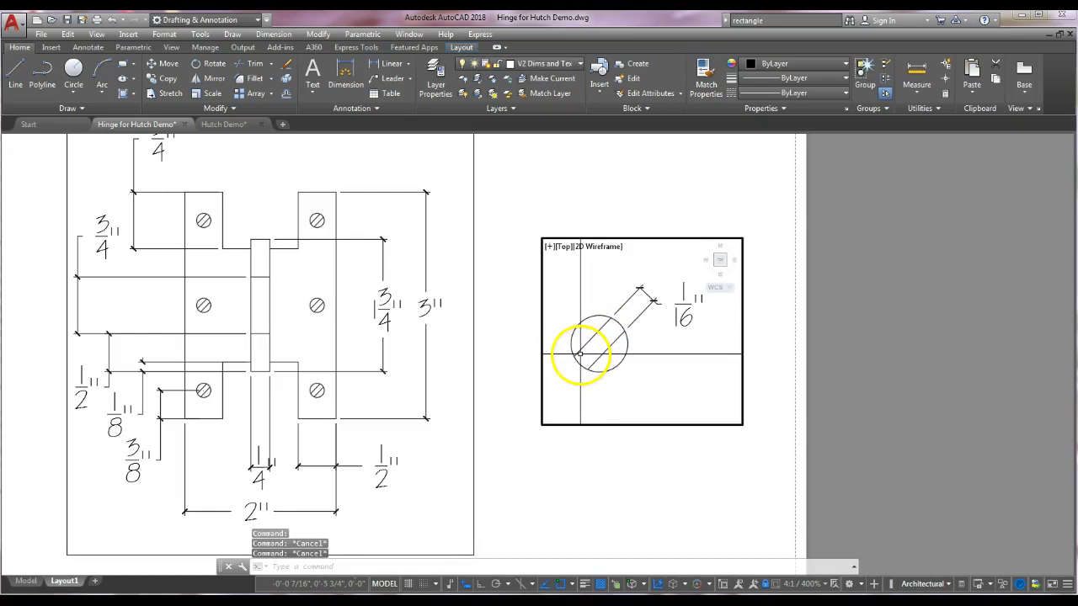
- Add a radius dimension to the screw head circle with its text above the circle, and return to paper space
type("dimrad")
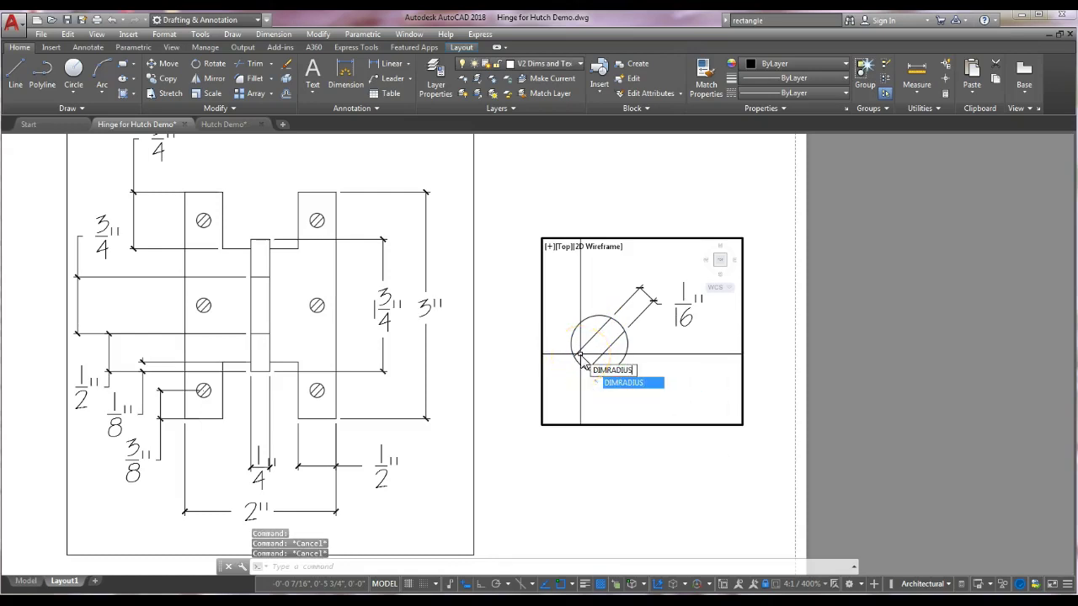
key("Return")
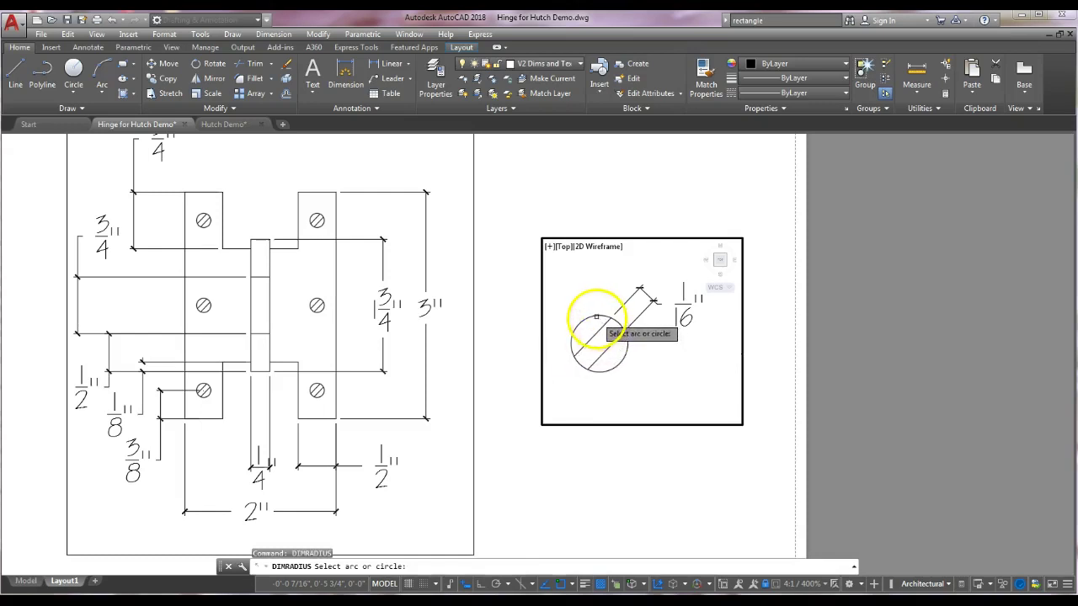
left_click(596, 315)
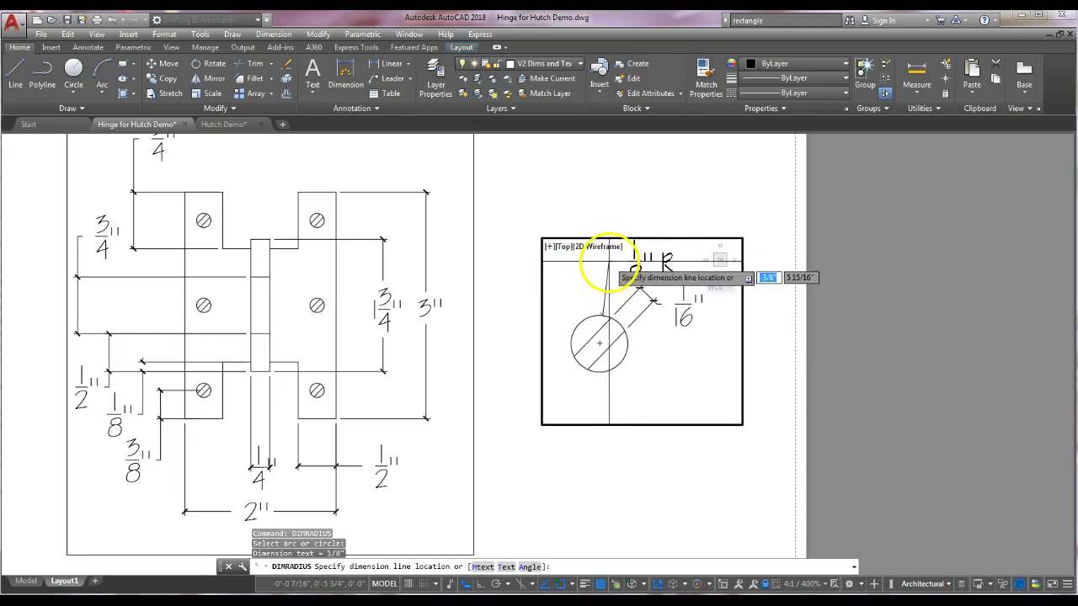
left_click(604, 262)
key("Escape")
key("Escape")
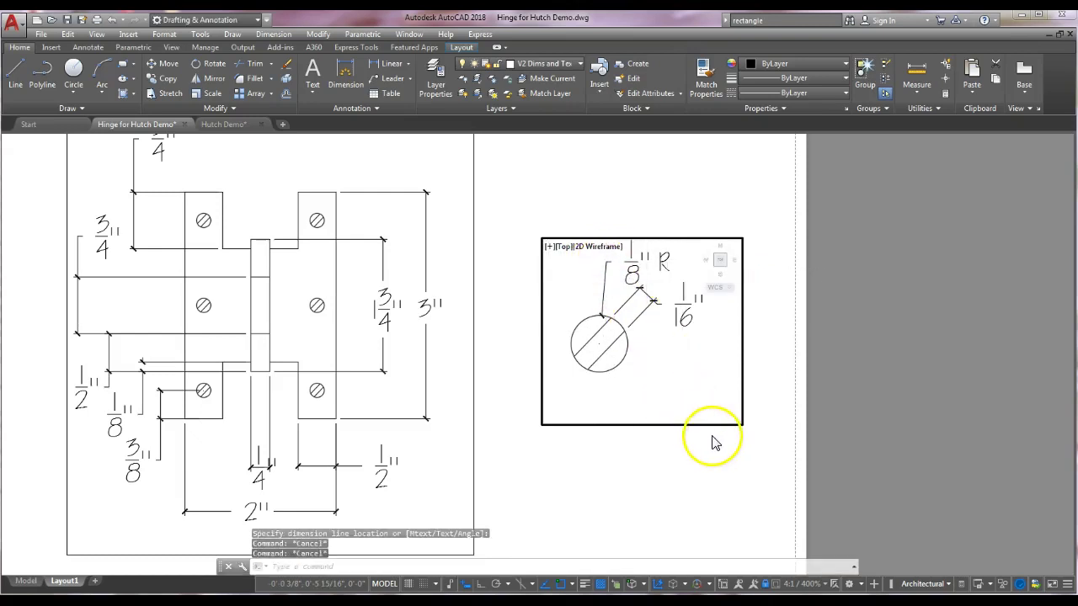
double_click(733, 461)
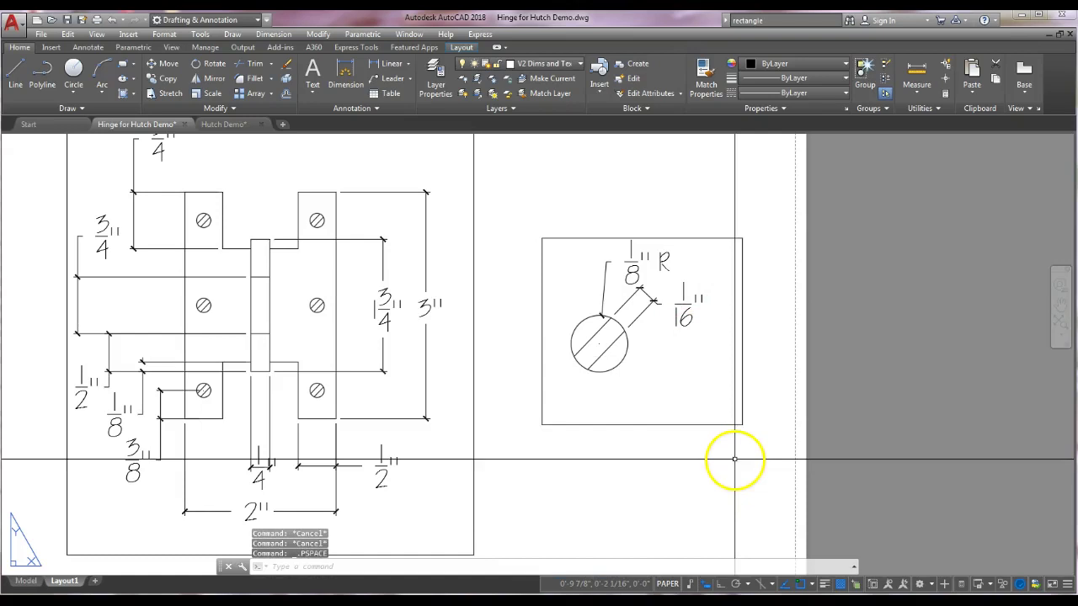
- Enlarge the screw head detail viewport by moving its upper right corner slightly upward, and clear the selection
left_click(691, 241)
left_click(742, 239)
left_click(744, 223)
key("Escape")
left_click(684, 457)
key("Escape")
key("Escape")
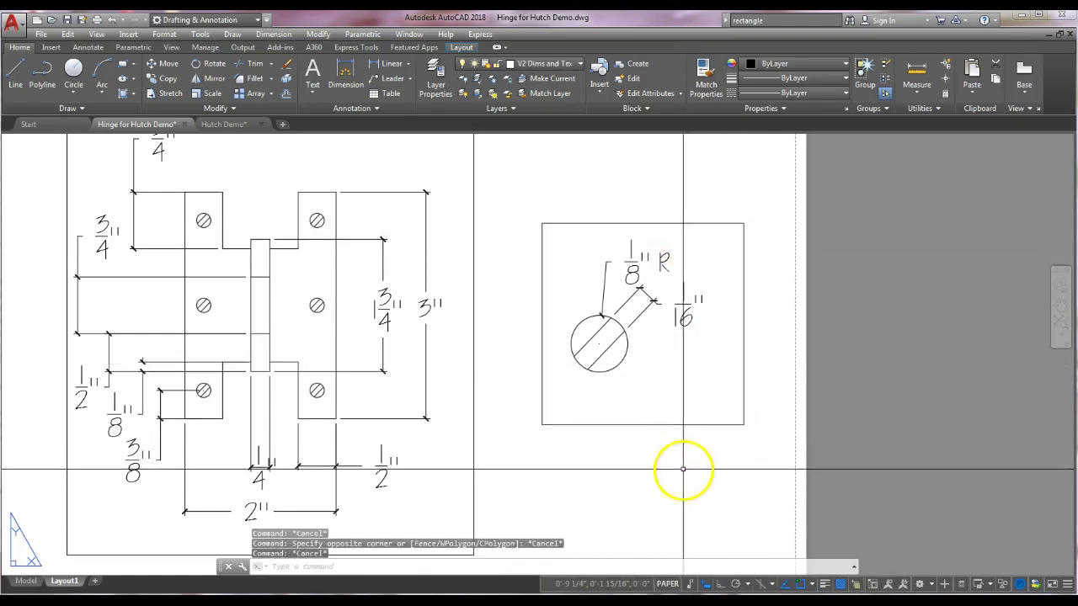
- Open the plot preview of Layout1 to check how the two dimensioned hinge views will print
scroll(682, 468, "down", 2)
middle_click_drag(677, 482, 745, 440)
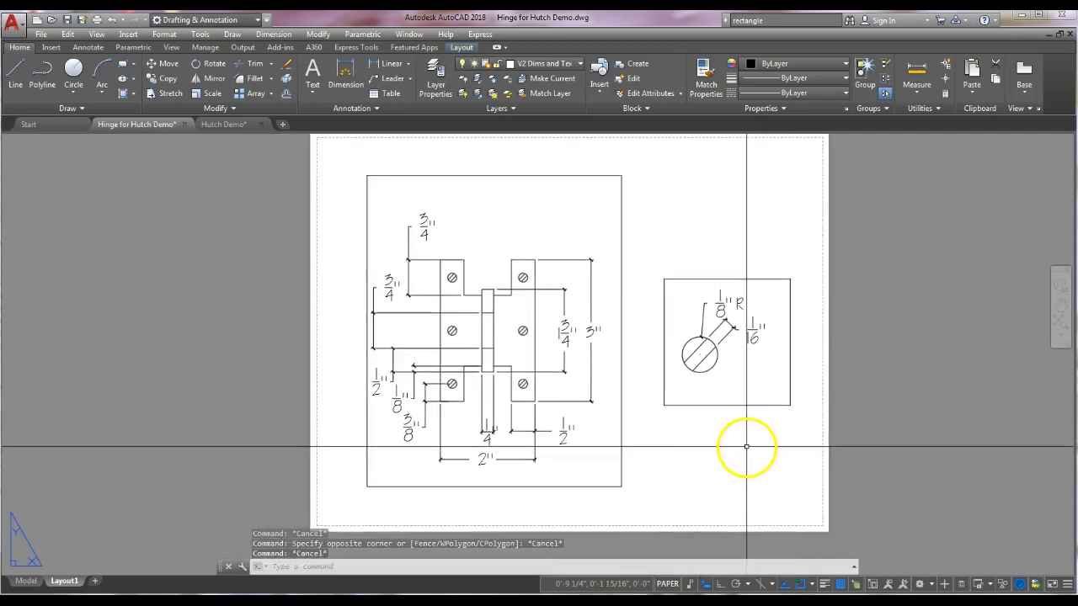
left_click(40, 35)
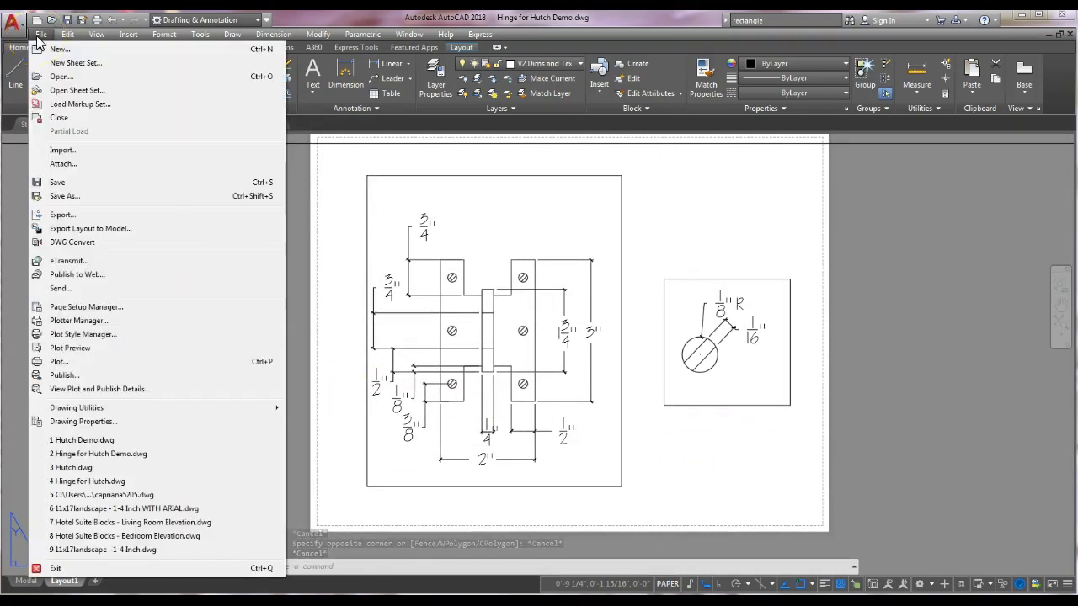
left_click(80, 347)
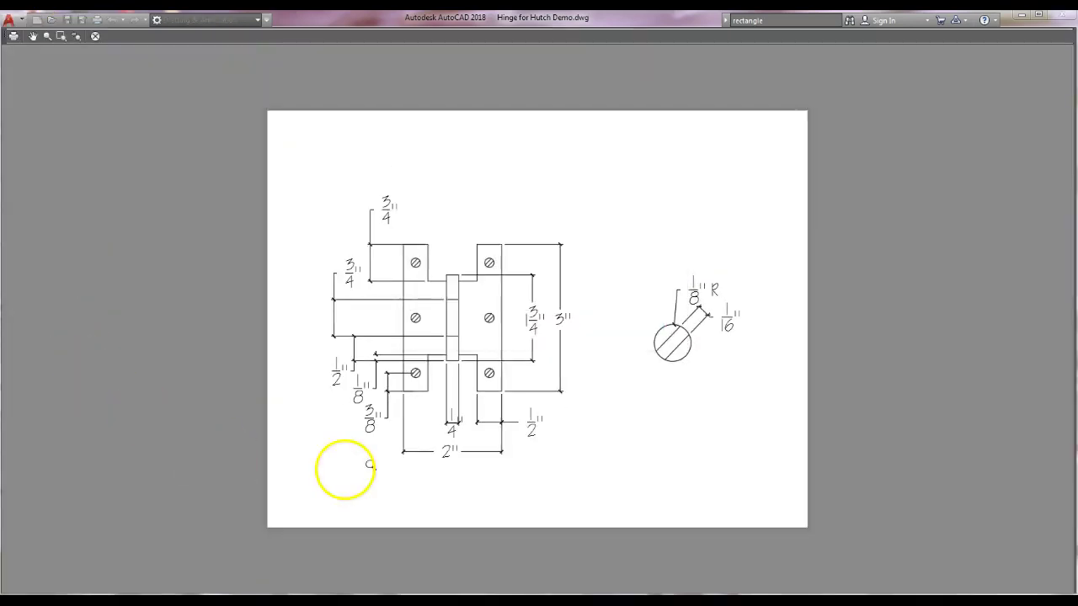